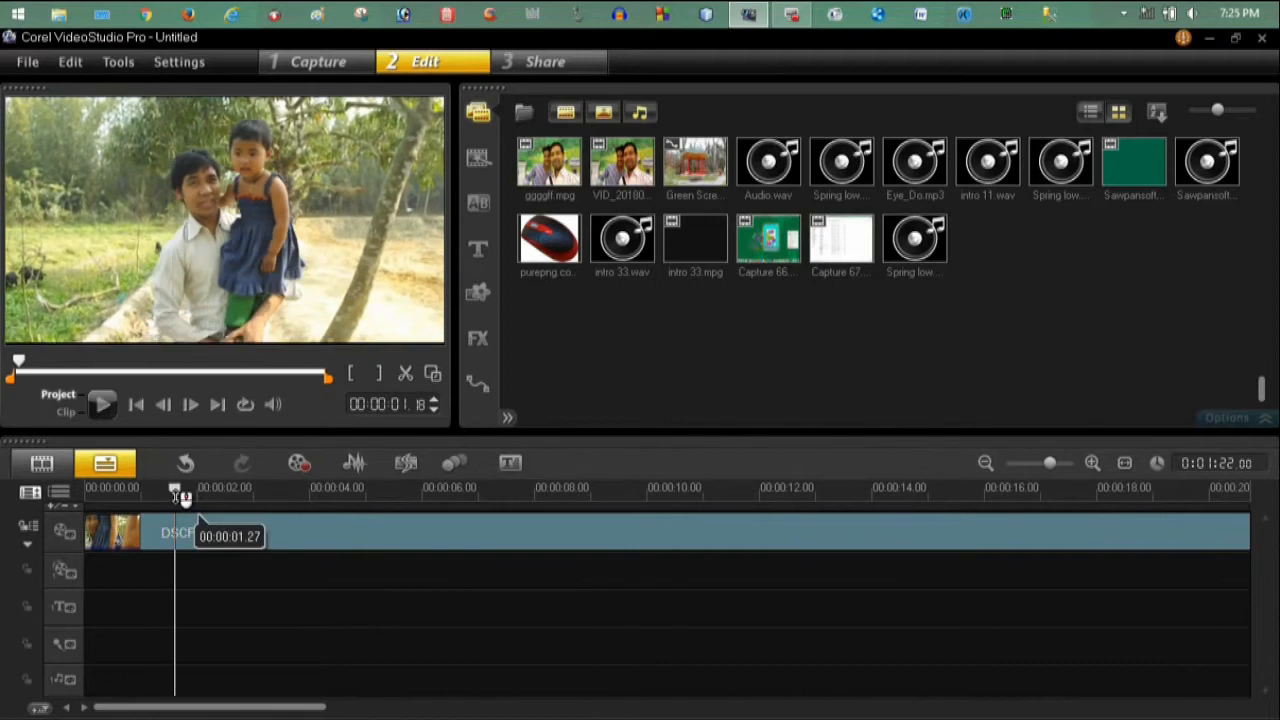
Split DSCF1713.AVI at 00:00:01.18 and delete the opening portion from the video track
{"action": "left_click", "coordinate": [176, 530]}
{"action": "left_click", "coordinate": [406, 373]}
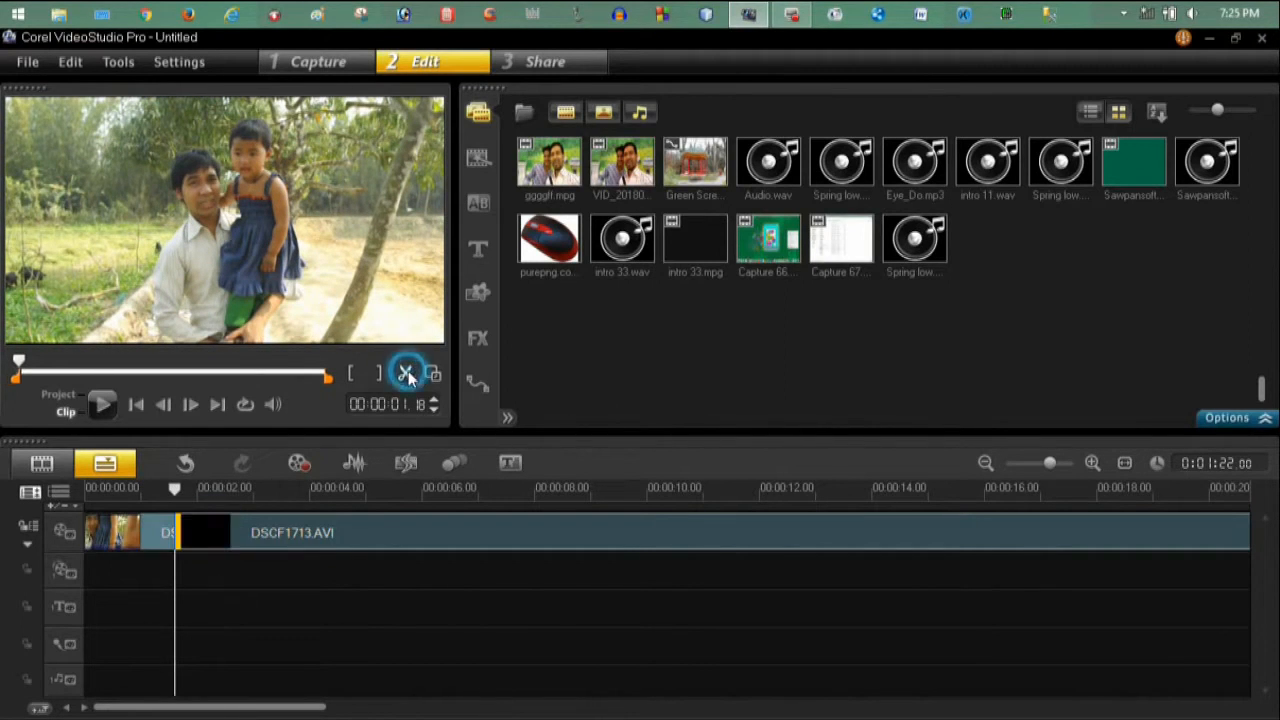
{"action": "right_click", "coordinate": [145, 545]}
{"action": "left_click", "coordinate": [230, 85]}
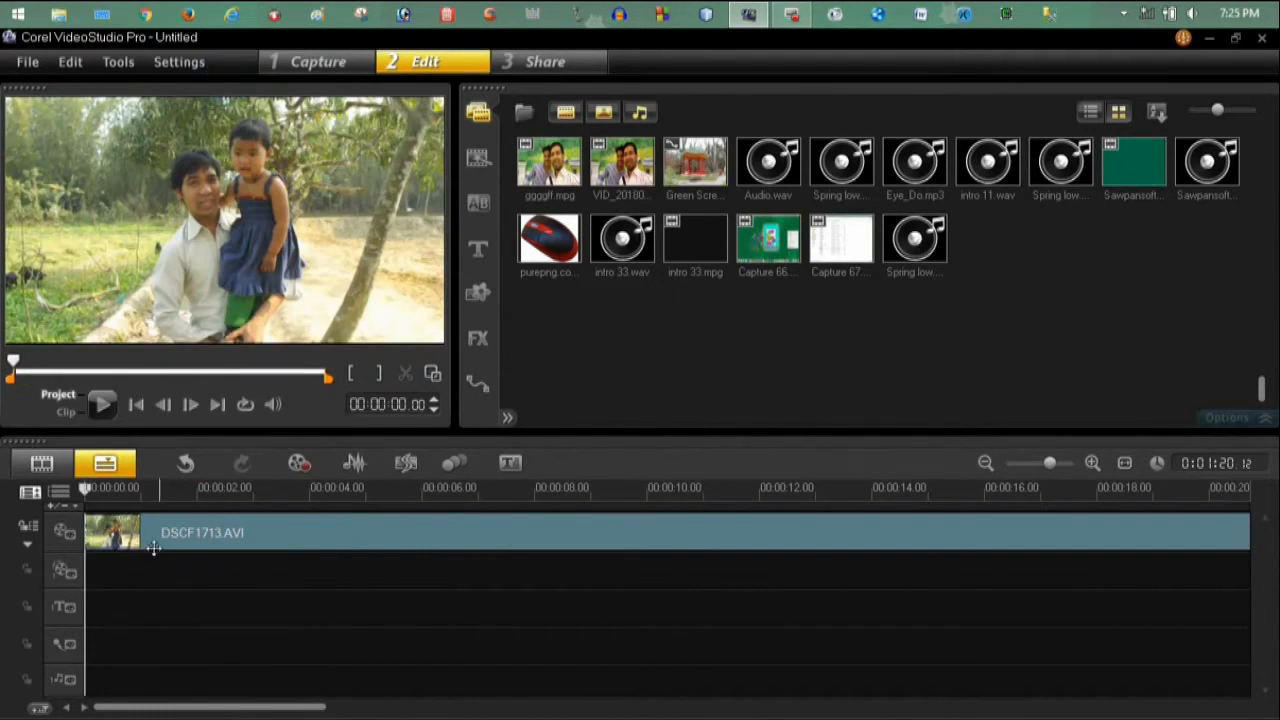
Split DSCF1713.AVI at 00:00:07.26 and delete the portion after the cut
{"action": "left_click_drag", "start_coordinate": [132, 493], "coordinate": [527, 535]}
{"action": "left_click", "coordinate": [524, 533]}
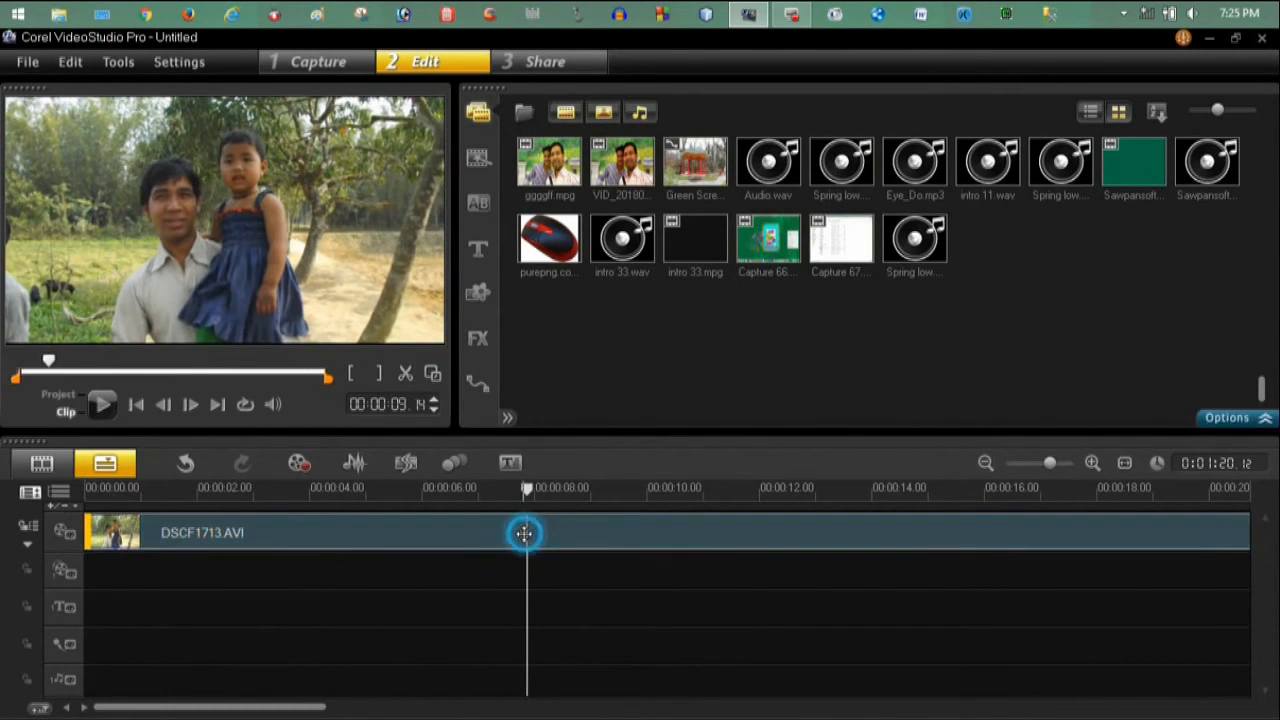
{"action": "left_click", "coordinate": [405, 374]}
{"action": "right_click", "coordinate": [578, 540]}
{"action": "left_click", "coordinate": [715, 74]}
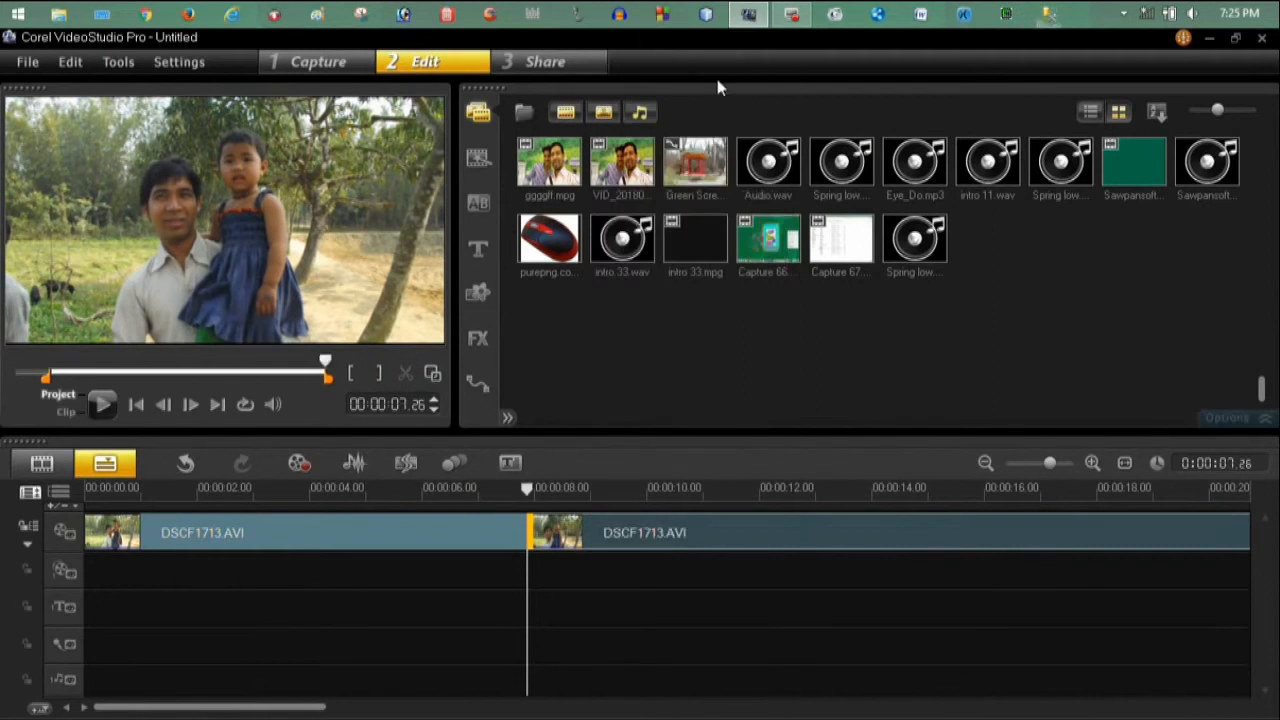
{"action": "key", "text": "Delete"}
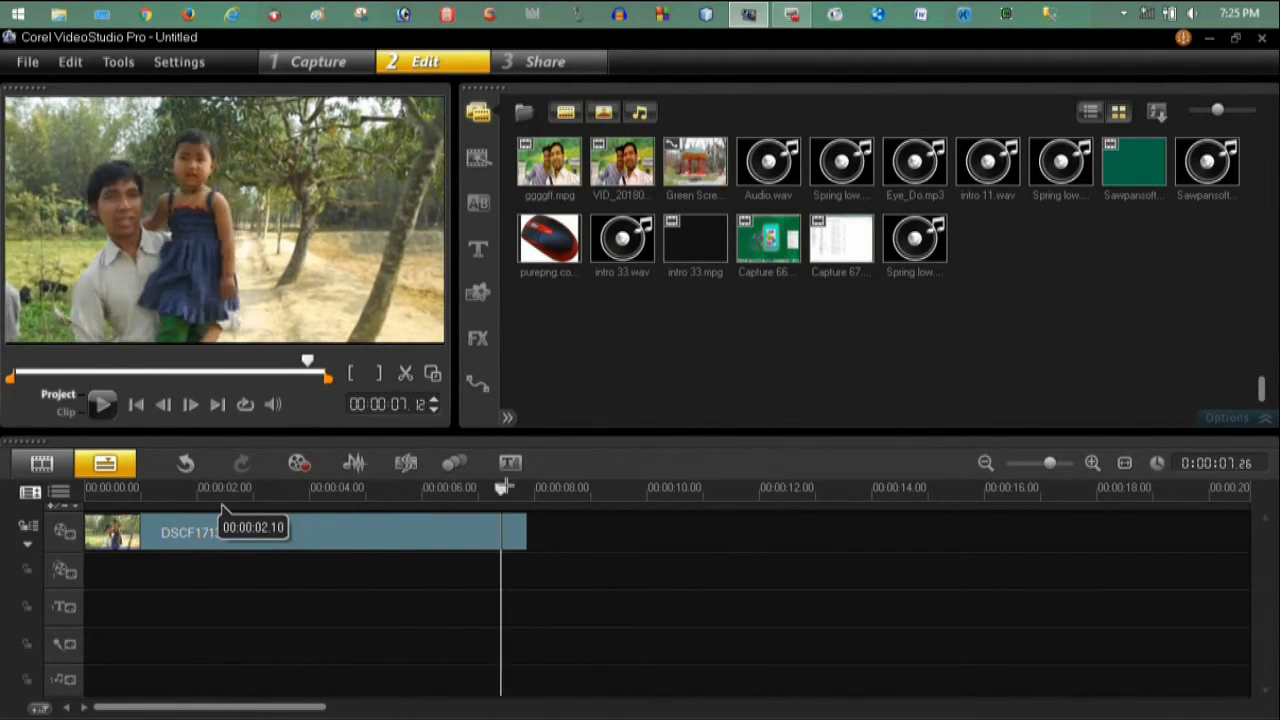
Insert the light blue (155,192,255) color clip on the video track before DSCF1713.AVI
{"action": "left_click_drag", "start_coordinate": [518, 487], "coordinate": [84, 489]}
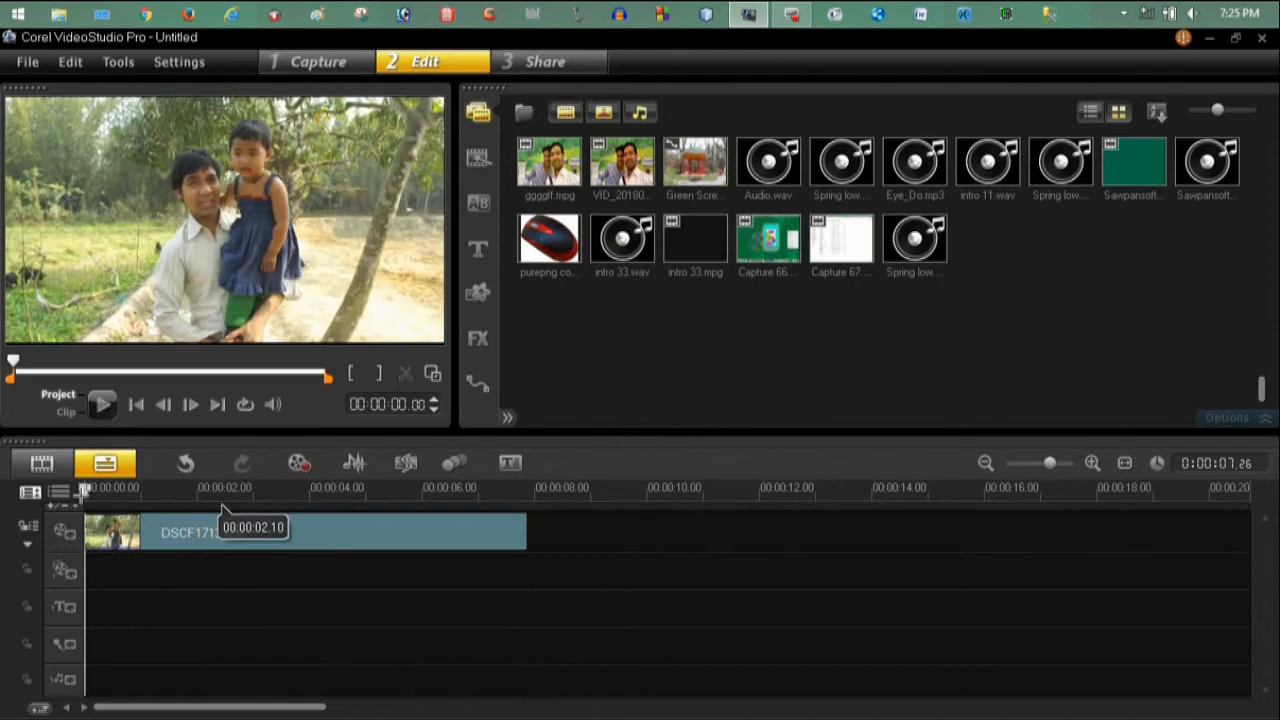
{"action": "left_click", "coordinate": [107, 489]}
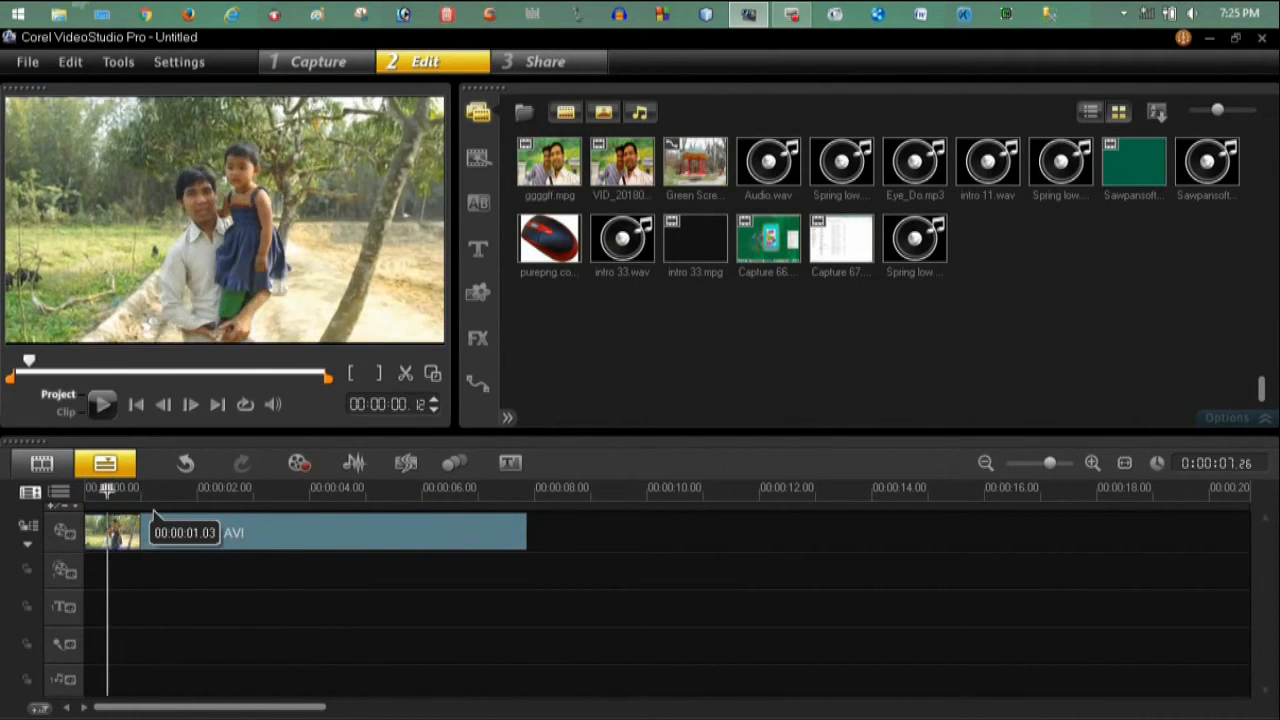
{"action": "mouse_move", "coordinate": [115, 492]}
{"action": "left_mouse_down"}
{"action": "mouse_move", "coordinate": [150, 492]}
{"action": "mouse_move", "coordinate": [108, 492]}
{"action": "left_mouse_up"}
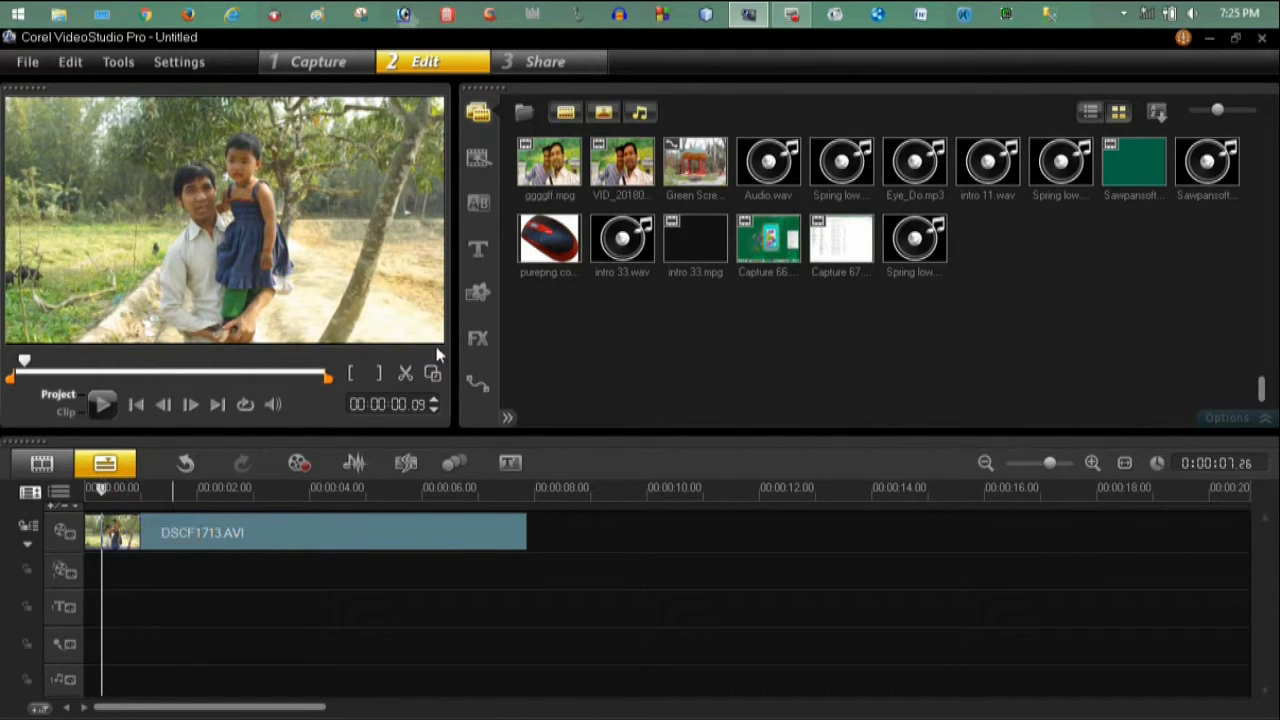
{"action": "left_click", "coordinate": [477, 289]}
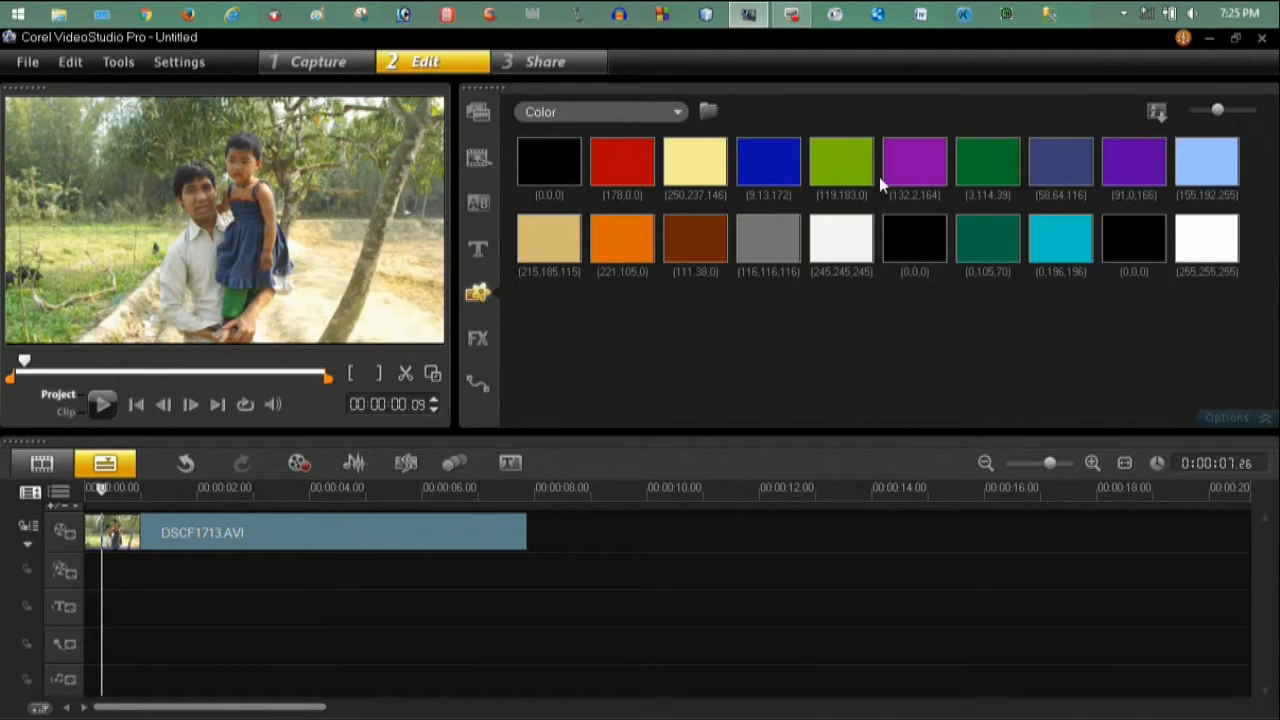
{"action": "left_click", "coordinate": [1206, 172]}
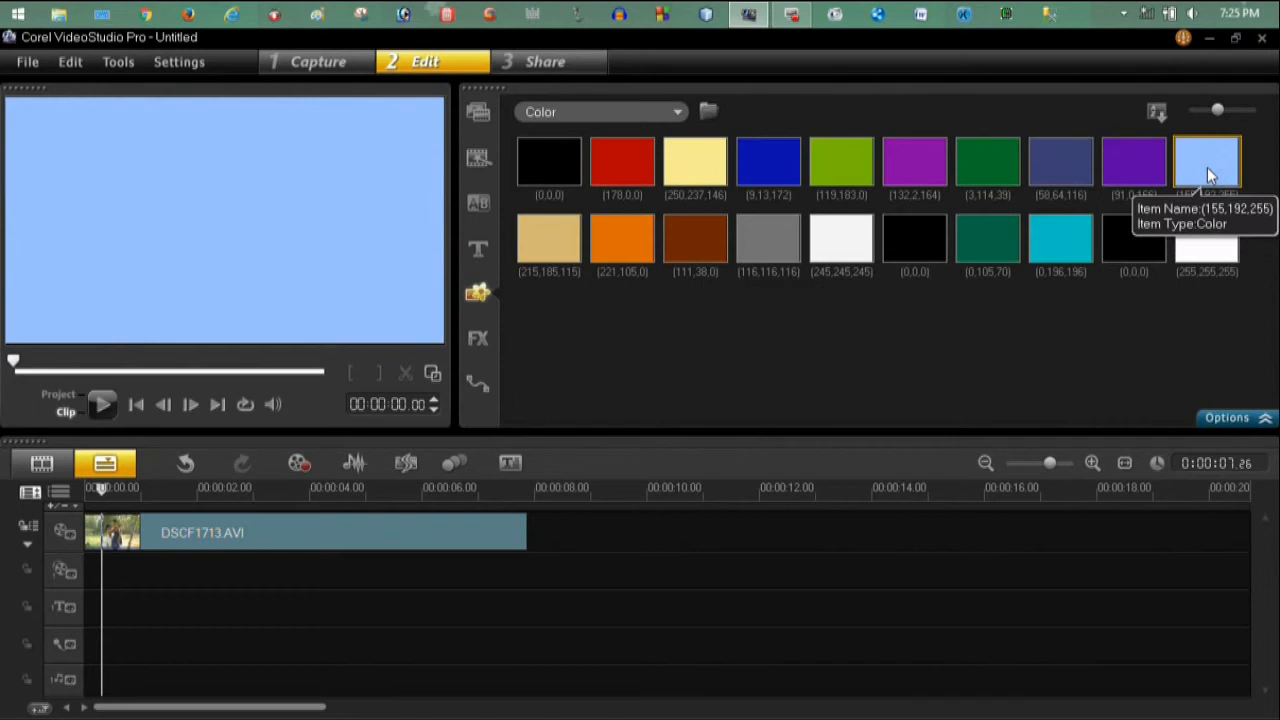
{"action": "left_click_drag", "start_coordinate": [1206, 168], "coordinate": [113, 535]}
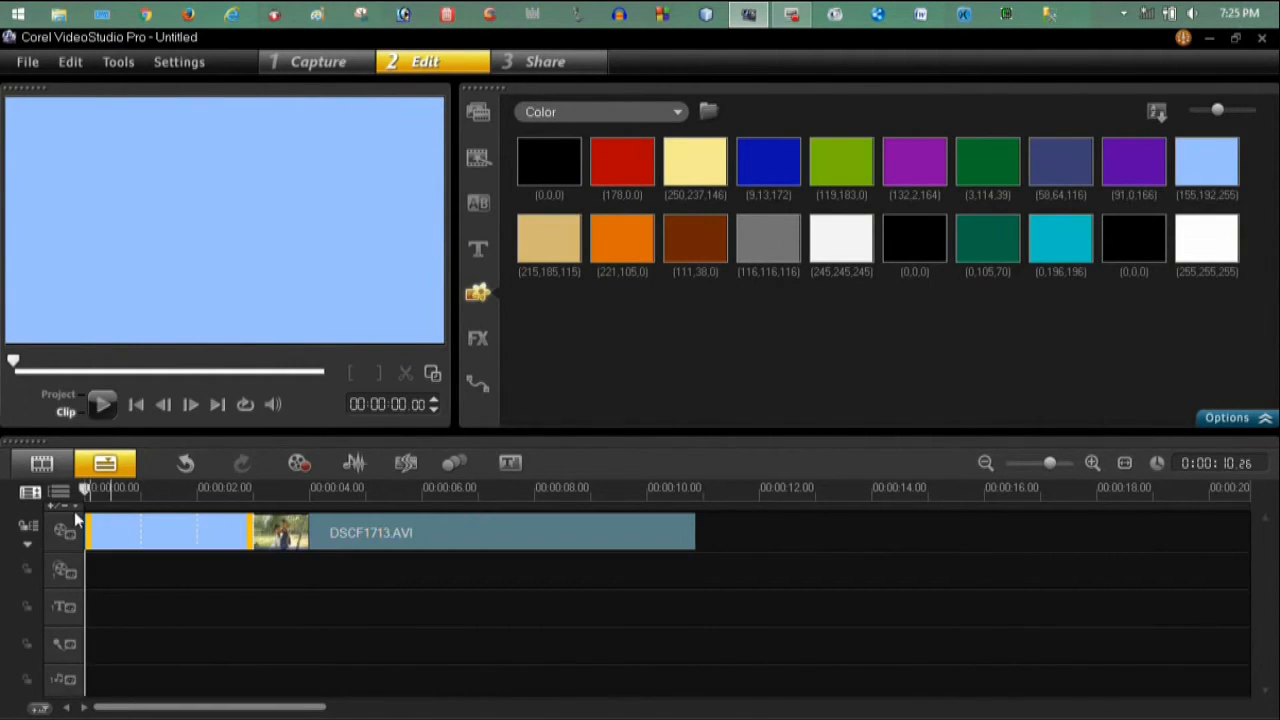
Shorten the light blue color clip on the video track to about 2 seconds
{"action": "left_click_drag", "start_coordinate": [86, 490], "coordinate": [184, 491]}
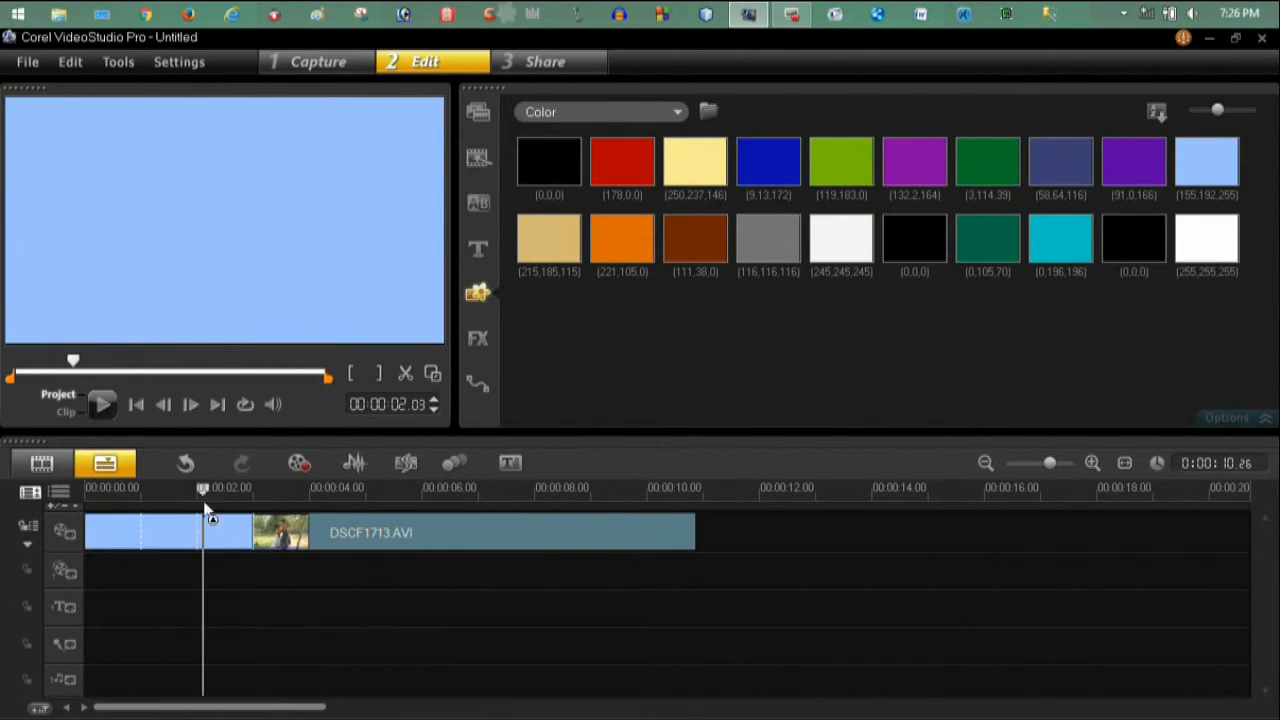
{"action": "left_click", "coordinate": [218, 518]}
{"action": "left_click_drag", "start_coordinate": [250, 530], "coordinate": [195, 530]}
Add the gray (116,116,116) color clip, about 2 seconds long, after DSCF1713.AVI on the video track
{"action": "left_click", "coordinate": [581, 490]}
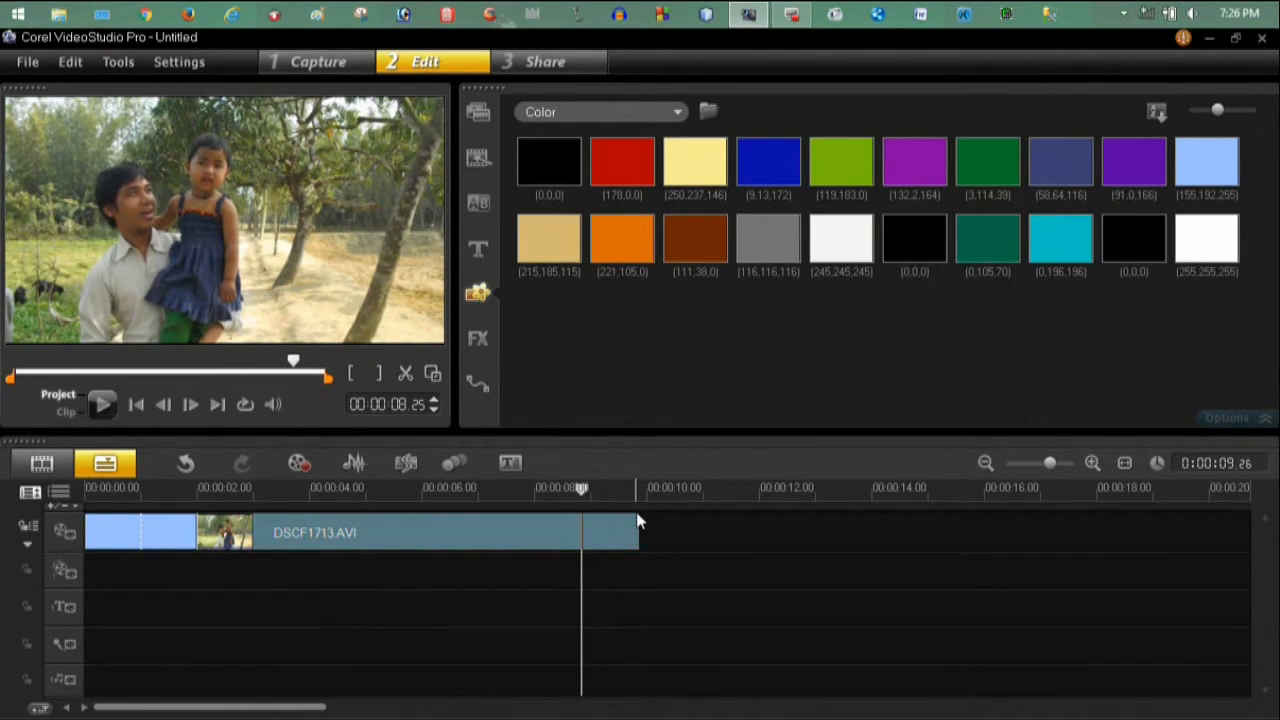
{"action": "left_click", "coordinate": [768, 258]}
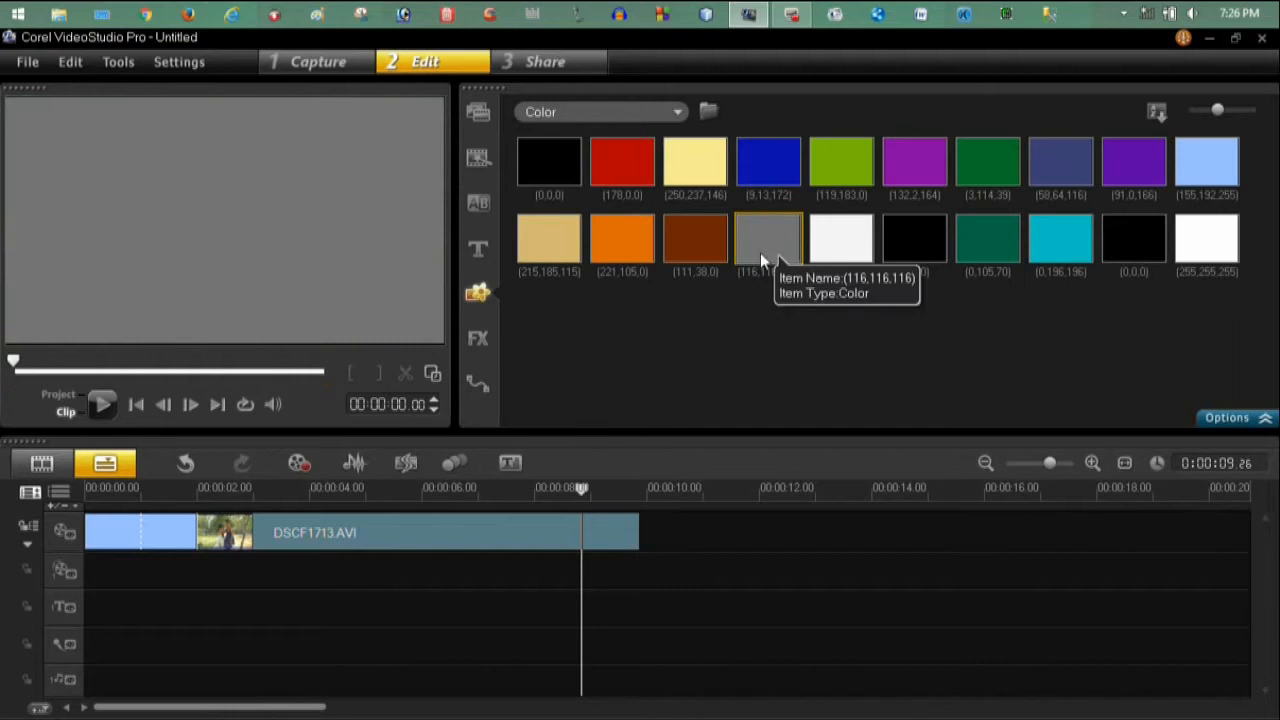
{"action": "left_click_drag", "start_coordinate": [756, 256], "coordinate": [762, 533]}
Create a title reading "Hi Baby" over the light blue clip and position it near the middle of the frame
{"action": "left_click_drag", "start_coordinate": [710, 487], "coordinate": [99, 490]}
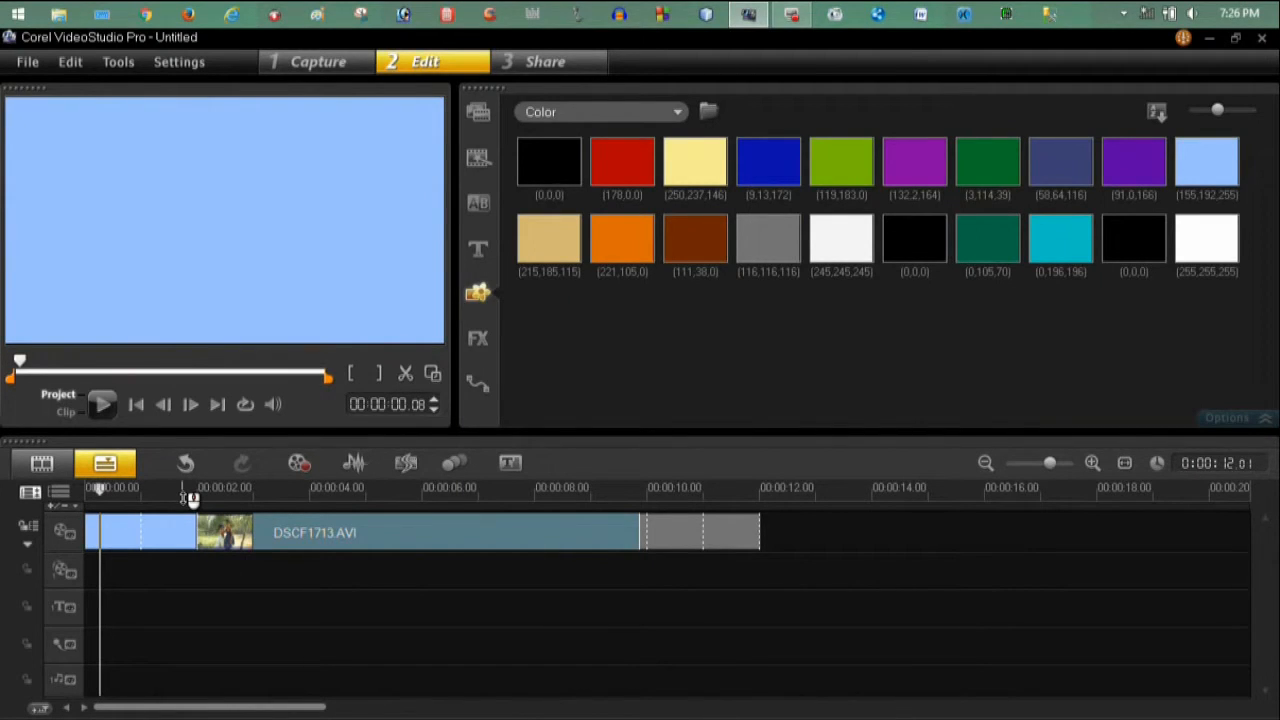
{"action": "left_click", "coordinate": [480, 248]}
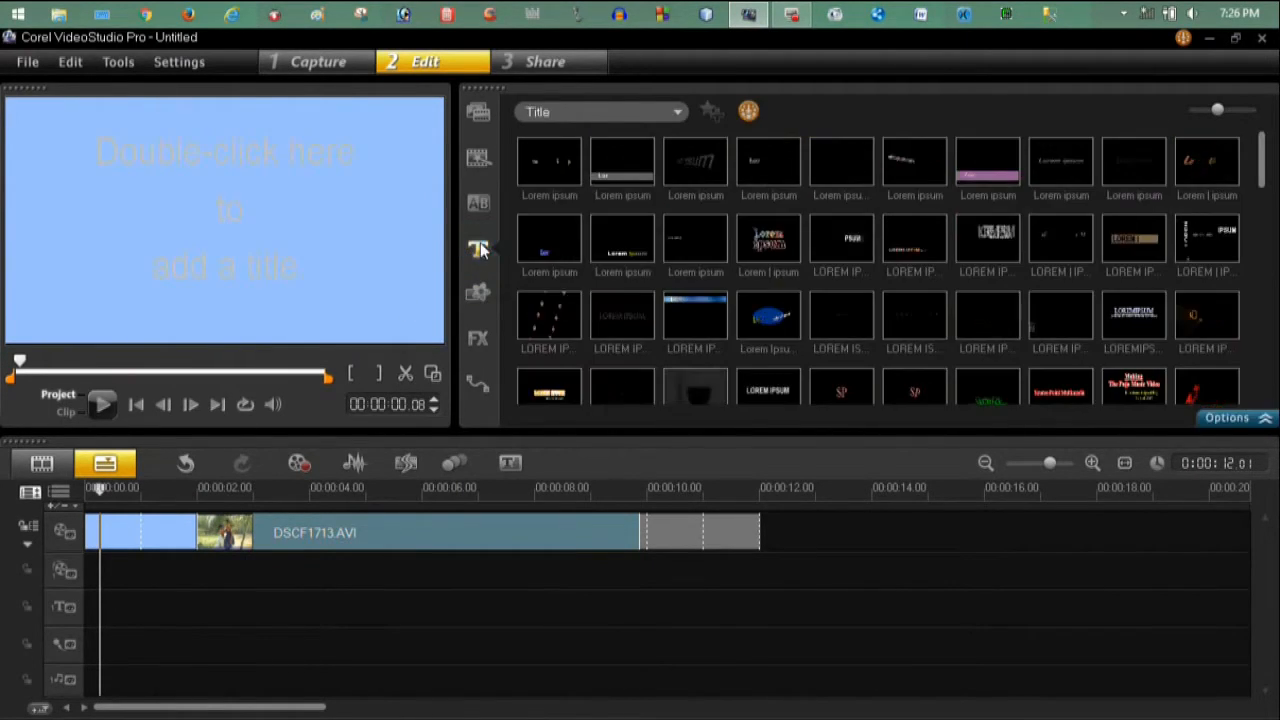
{"action": "double_click", "coordinate": [97, 198]}
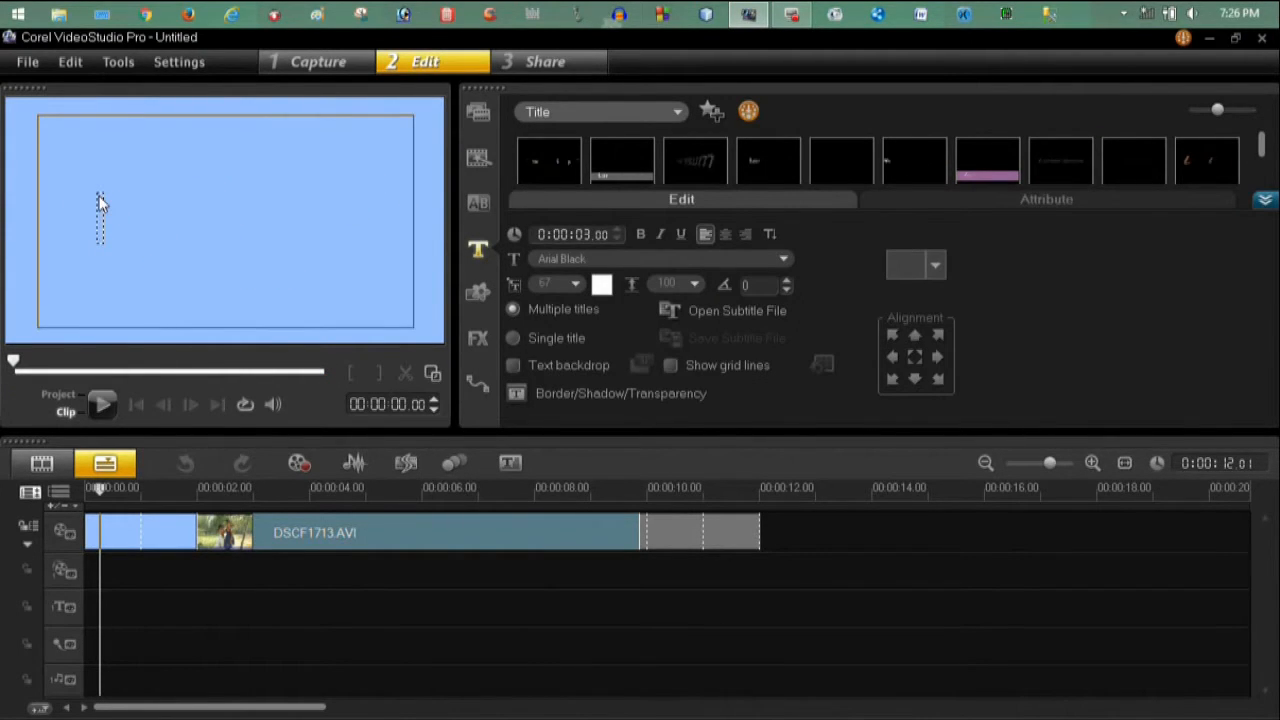
{"action": "type", "text": "H"}
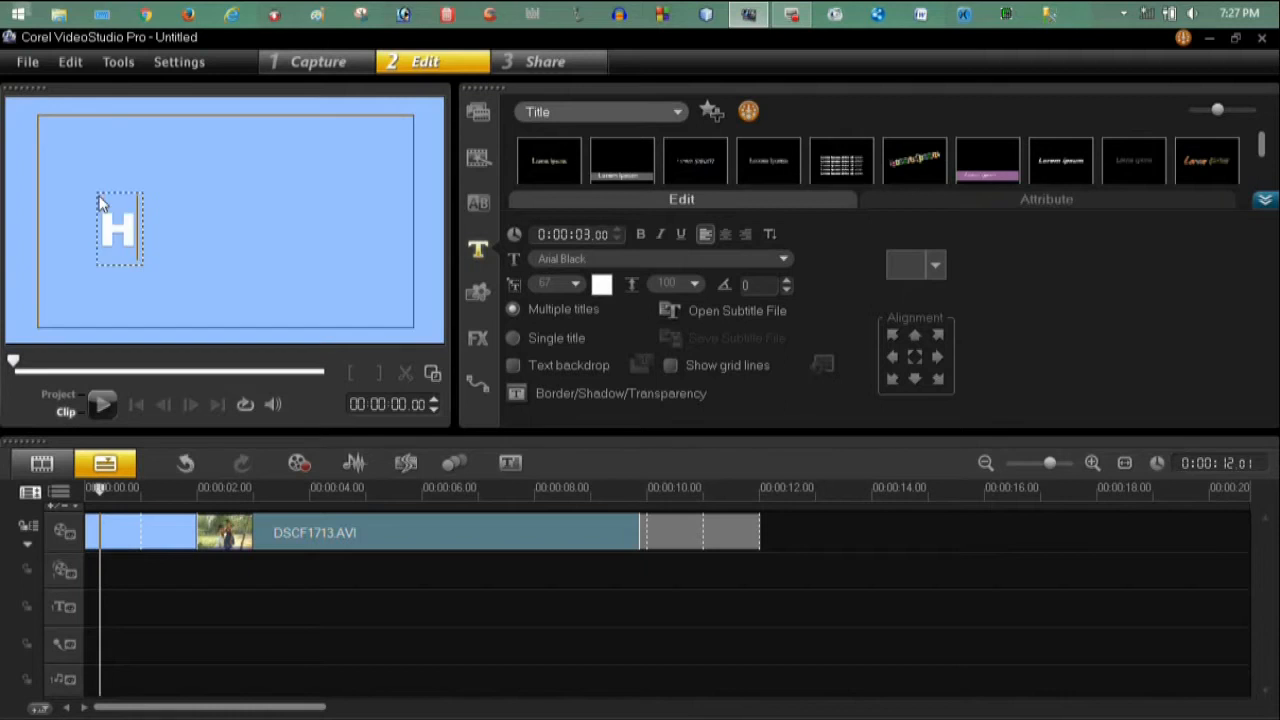
{"action": "type", "text": "i Baby"}
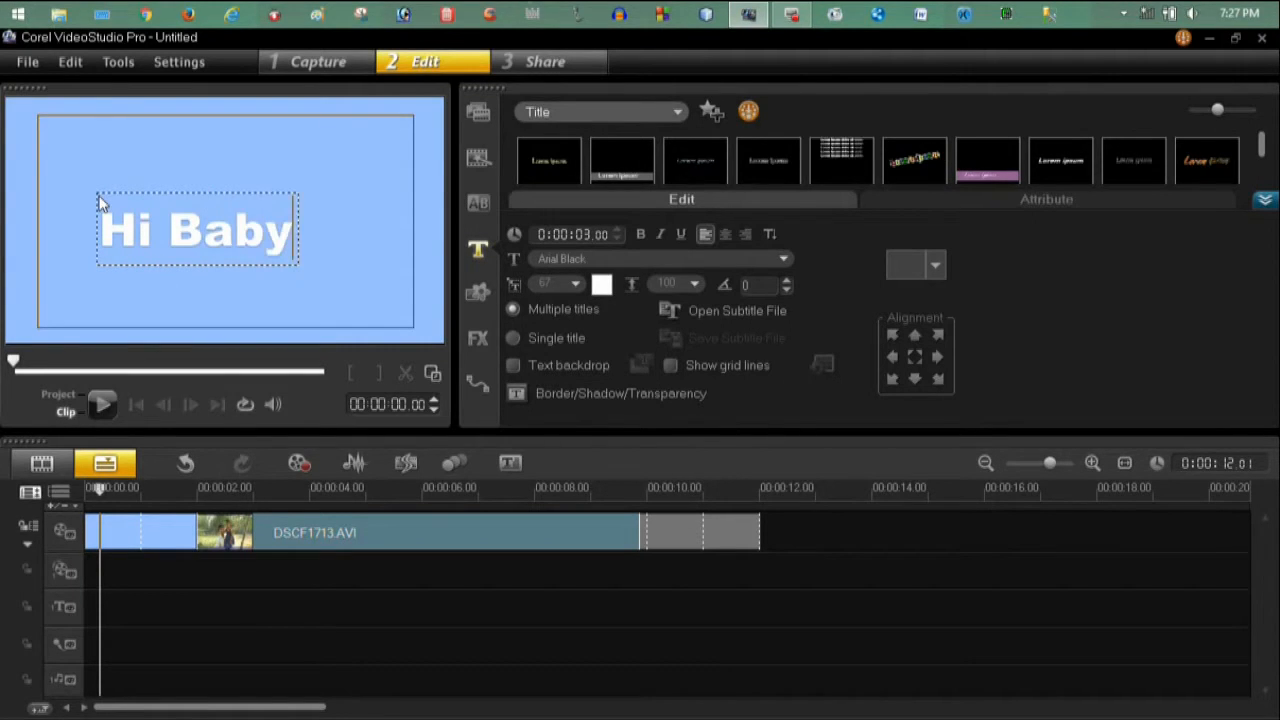
{"action": "left_click", "coordinate": [381, 164]}
{"action": "left_click_drag", "start_coordinate": [246, 231], "coordinate": [263, 223]}
Move the "Hi Baby" title clip to the start of the title track and shorten it to 2 seconds
{"action": "left_click_drag", "start_coordinate": [153, 603], "coordinate": [190, 610]}
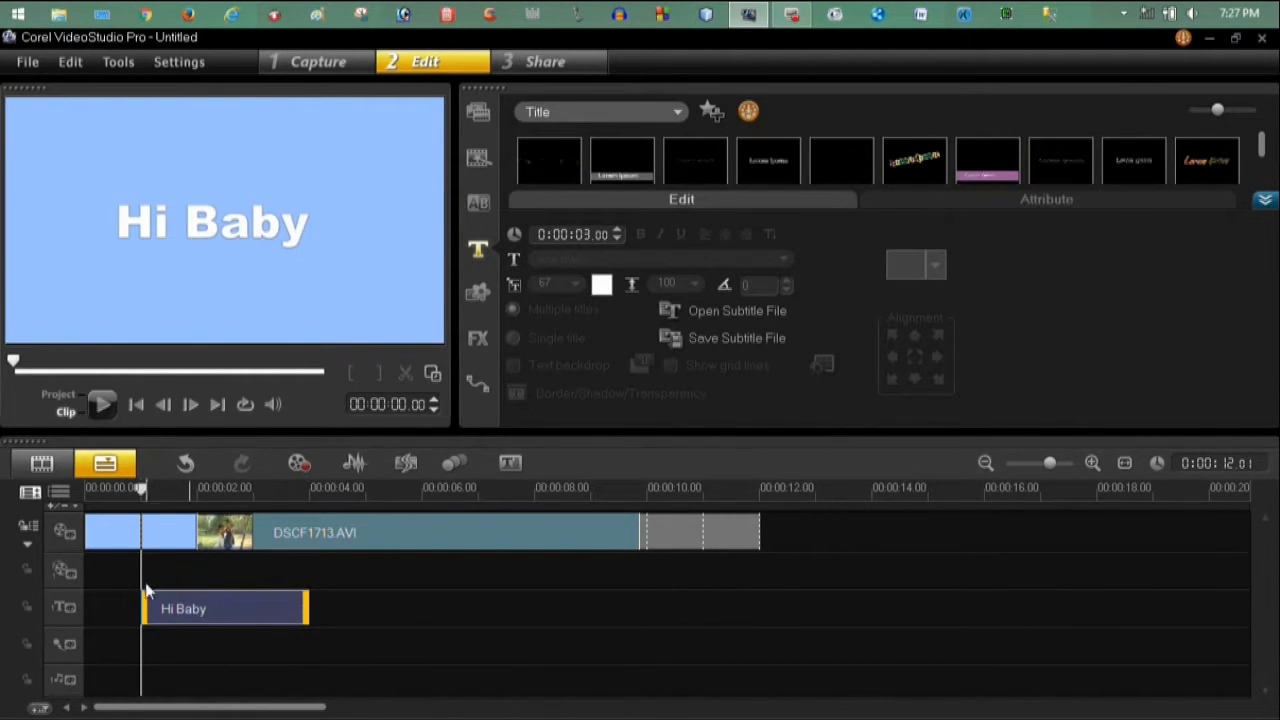
{"action": "left_click_drag", "start_coordinate": [196, 603], "coordinate": [145, 613]}
{"action": "left_click_drag", "start_coordinate": [88, 491], "coordinate": [177, 499]}
{"action": "left_click_drag", "start_coordinate": [178, 494], "coordinate": [242, 497]}
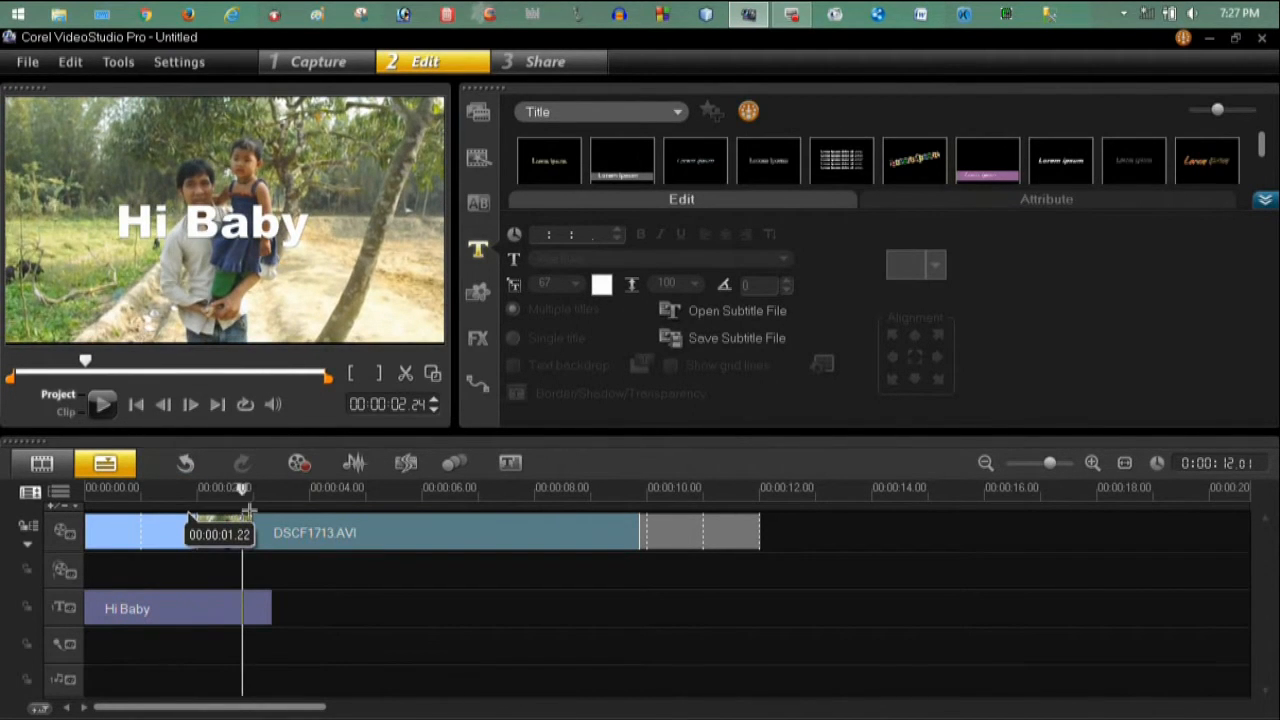
{"action": "left_click", "coordinate": [249, 606]}
{"action": "left_click_drag", "start_coordinate": [268, 607], "coordinate": [199, 606]}
{"action": "left_click_drag", "start_coordinate": [194, 492], "coordinate": [154, 510]}
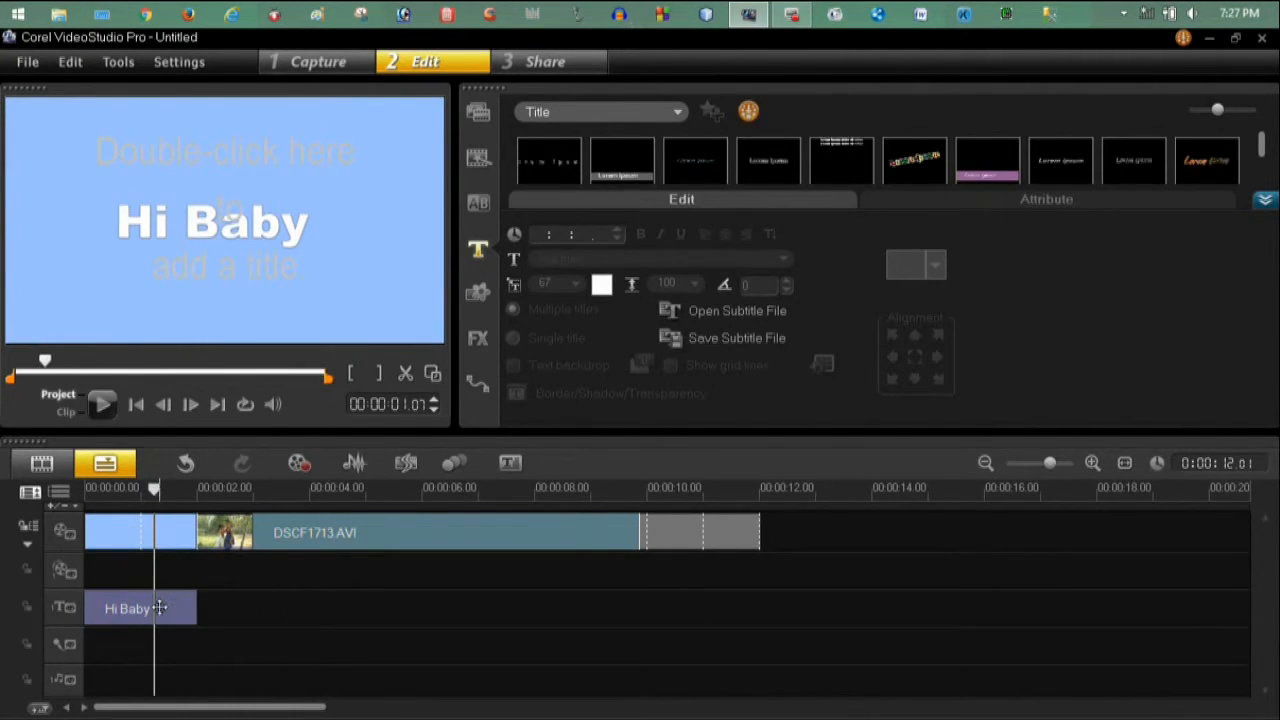
Scale the "Hi Baby" title text down to font size 64 and shift it slightly left in the frame
{"action": "left_click", "coordinate": [159, 608]}
{"action": "left_click", "coordinate": [251, 209]}
{"action": "mouse_move", "coordinate": [288, 247]}
{"action": "left_mouse_down"}
{"action": "mouse_move", "coordinate": [315, 271]}
{"action": "mouse_move", "coordinate": [280, 244]}
{"action": "left_mouse_up"}
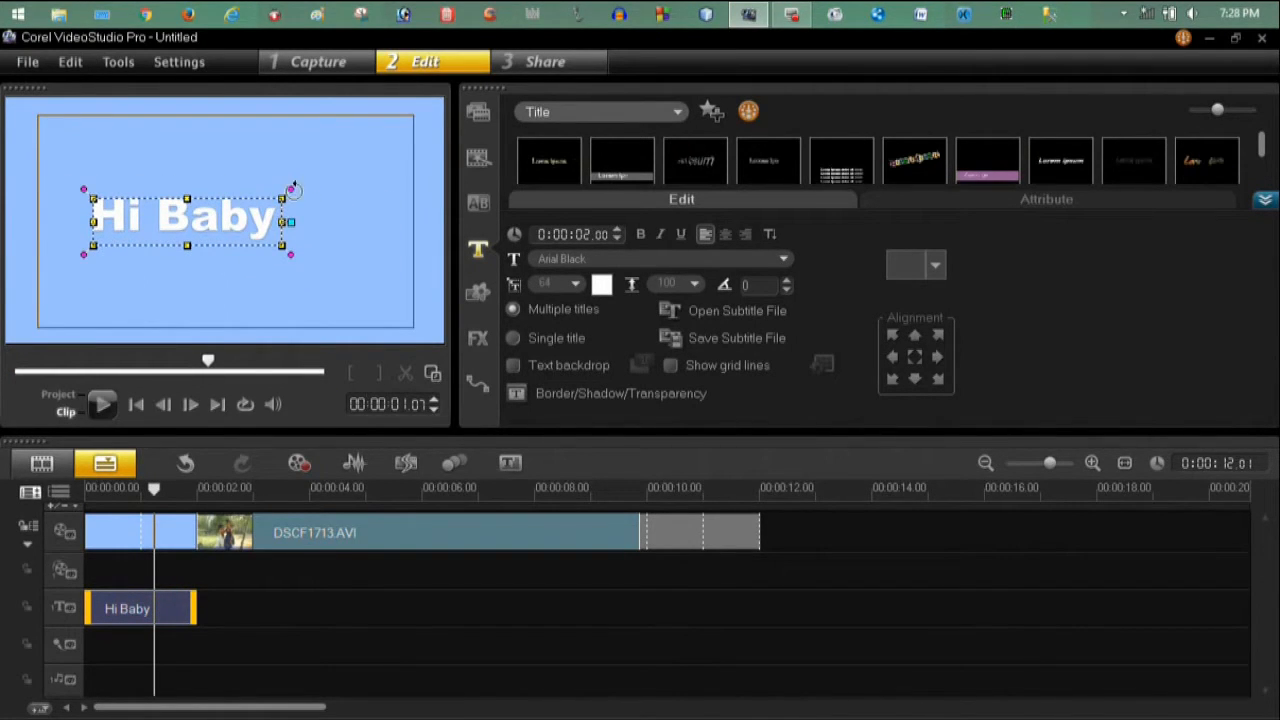
Try rotating the "Hi Baby" title to -18 degrees, undo the rotation and reselect the title text
{"action": "left_click_drag", "start_coordinate": [291, 188], "coordinate": [304, 249]}
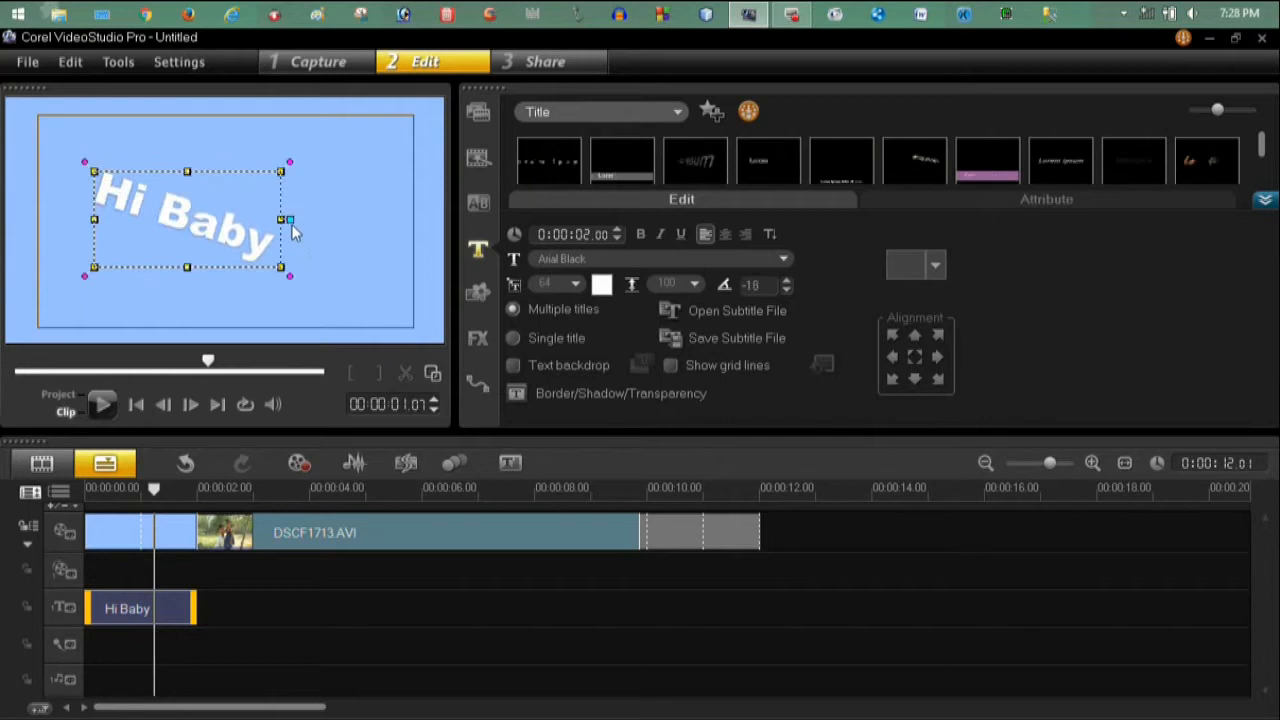
{"action": "left_click", "coordinate": [185, 462]}
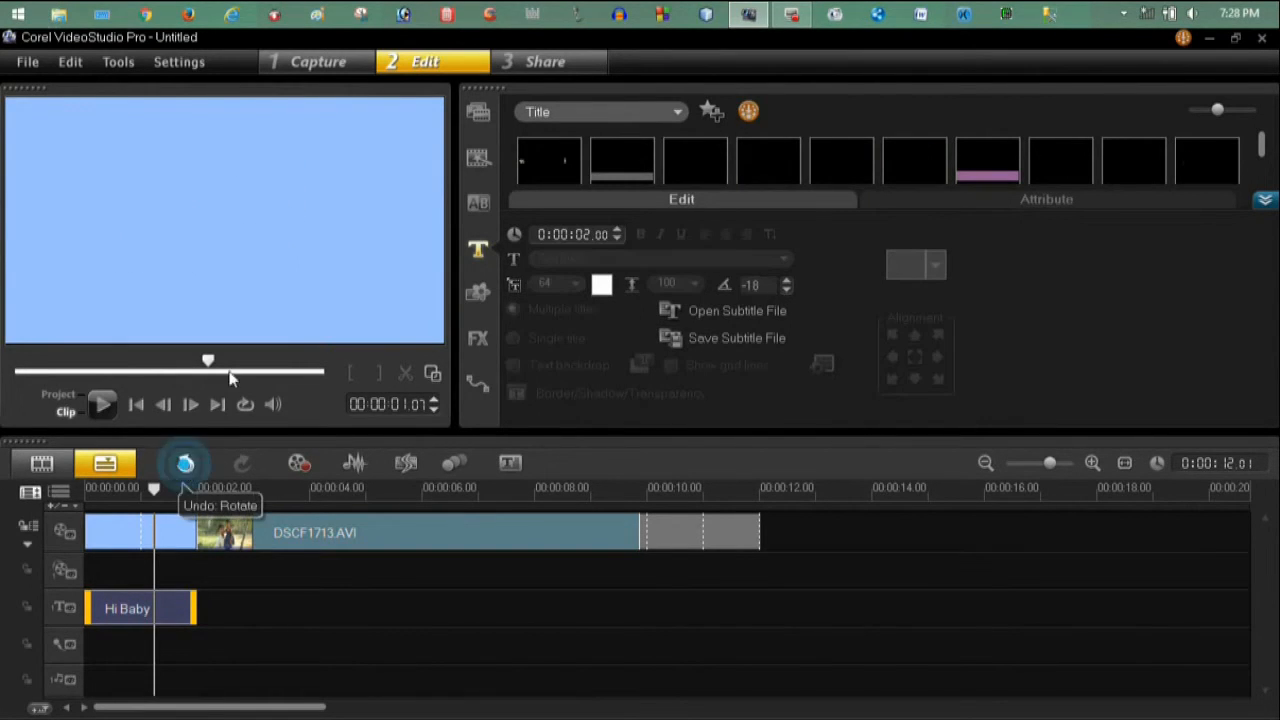
{"action": "left_click", "coordinate": [170, 222]}
{"action": "left_click", "coordinate": [651, 202]}
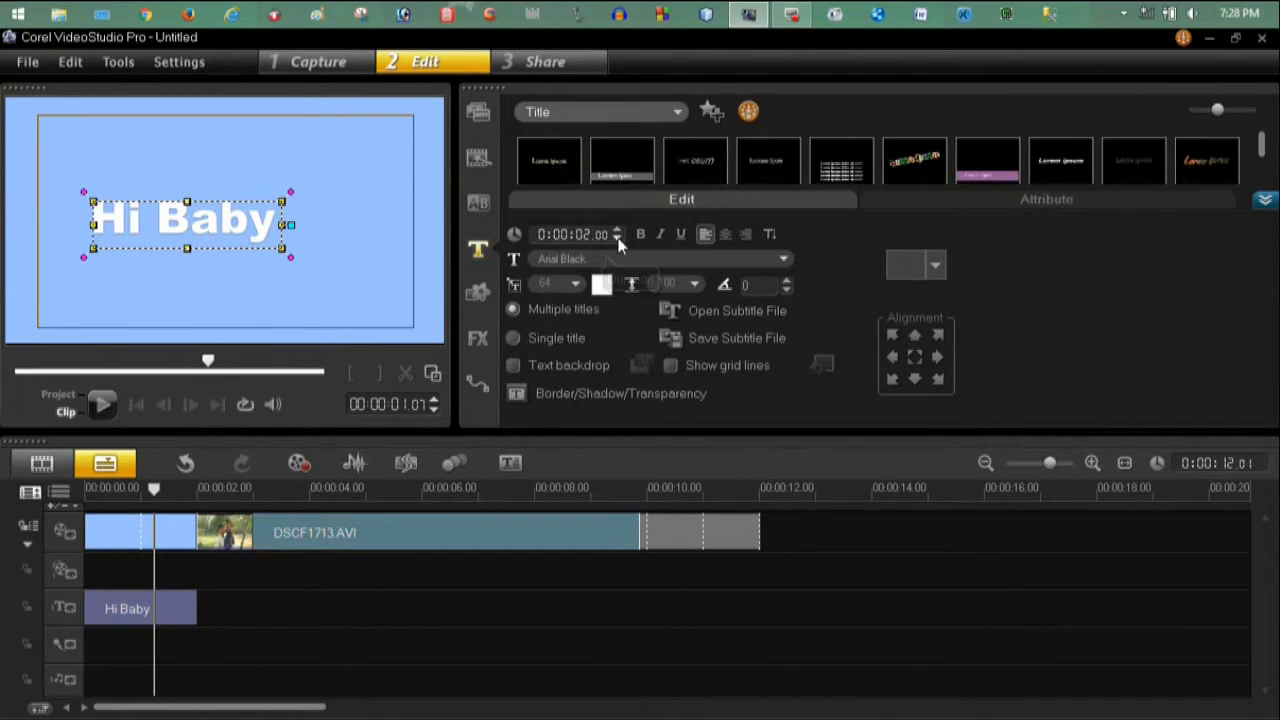
Try bold, italic and vertical text on the title, switch them off again, and look through the available fonts
{"action": "left_click", "coordinate": [641, 236]}
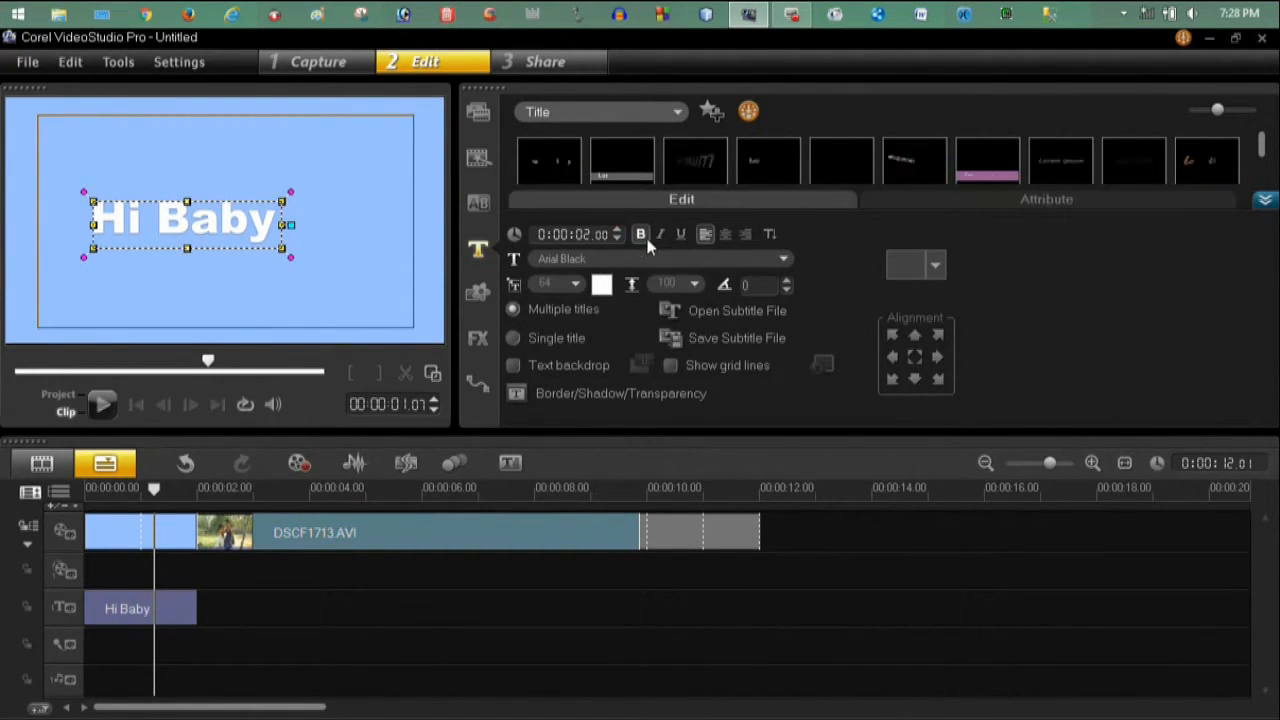
{"action": "left_click", "coordinate": [660, 236]}
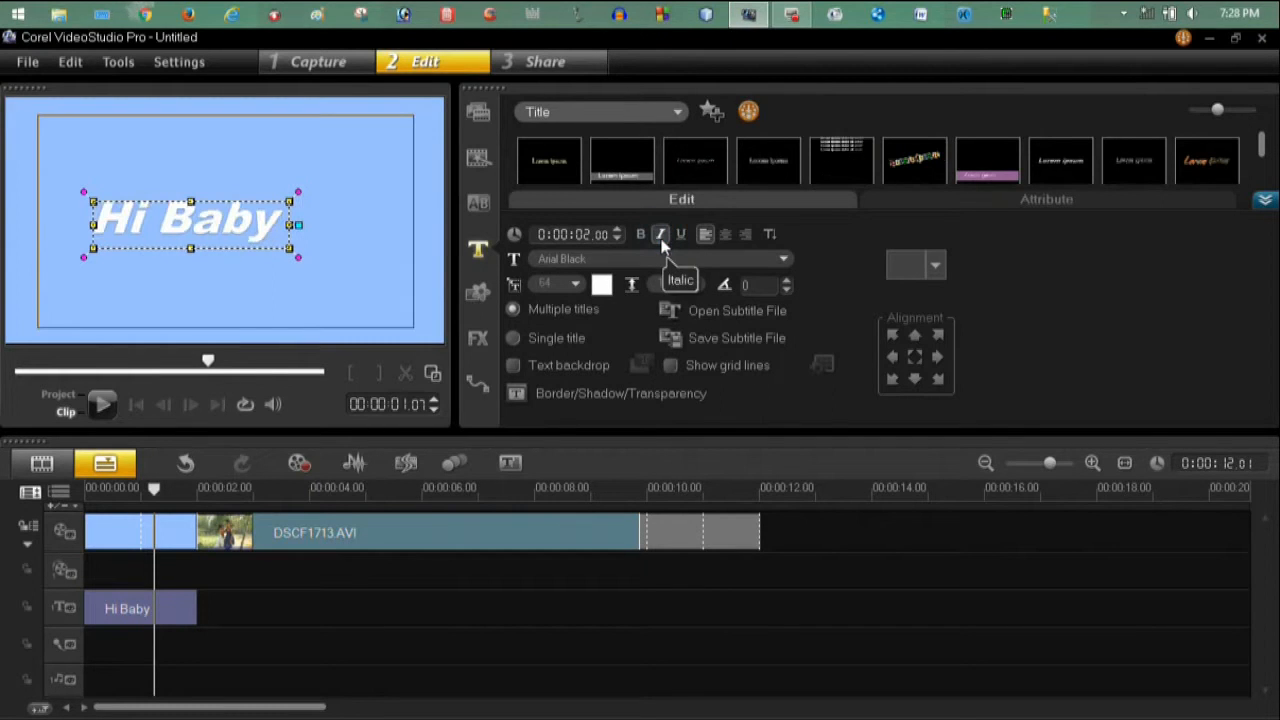
{"action": "left_click", "coordinate": [661, 236]}
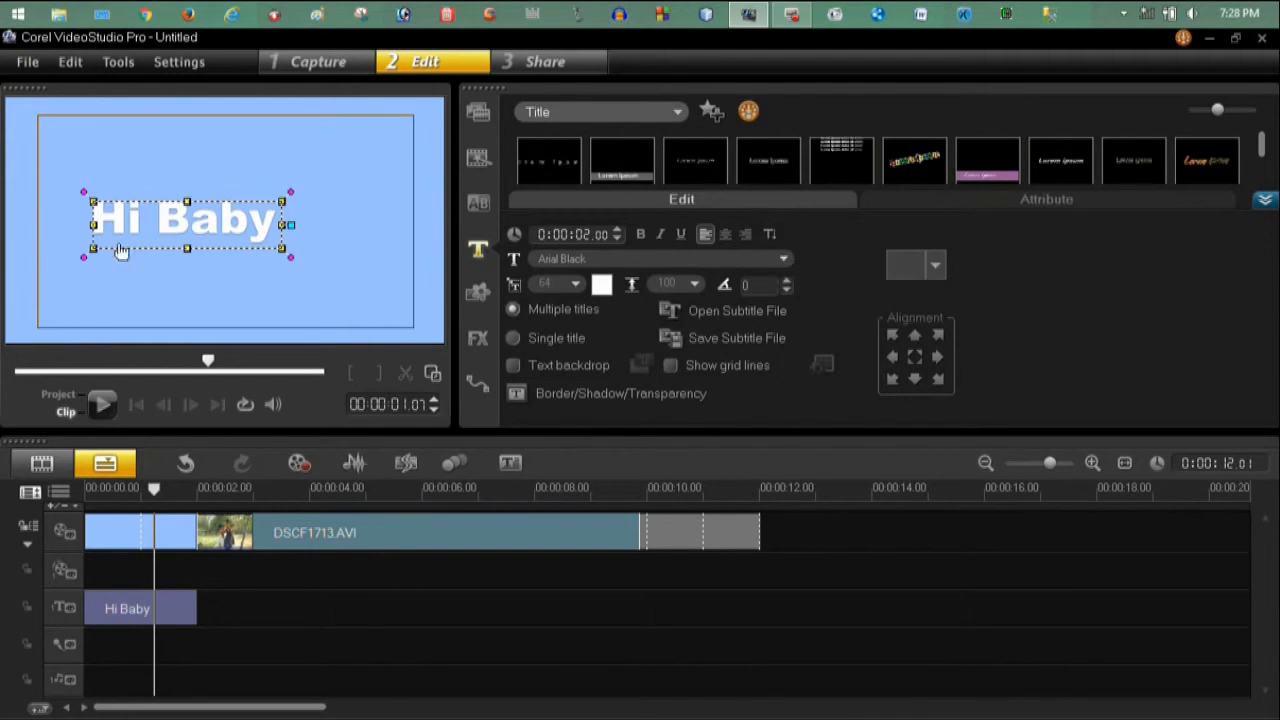
{"action": "left_click", "coordinate": [769, 235]}
{"action": "left_click", "coordinate": [769, 235]}
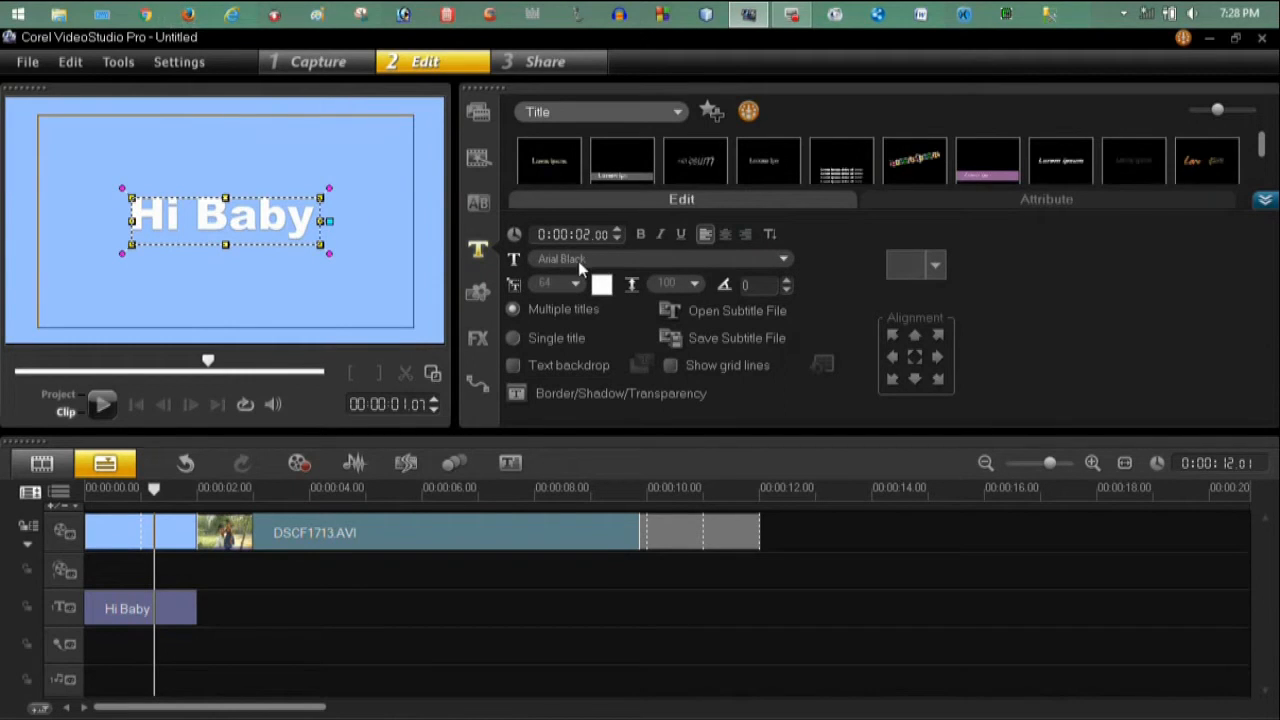
{"action": "left_click", "coordinate": [642, 261]}
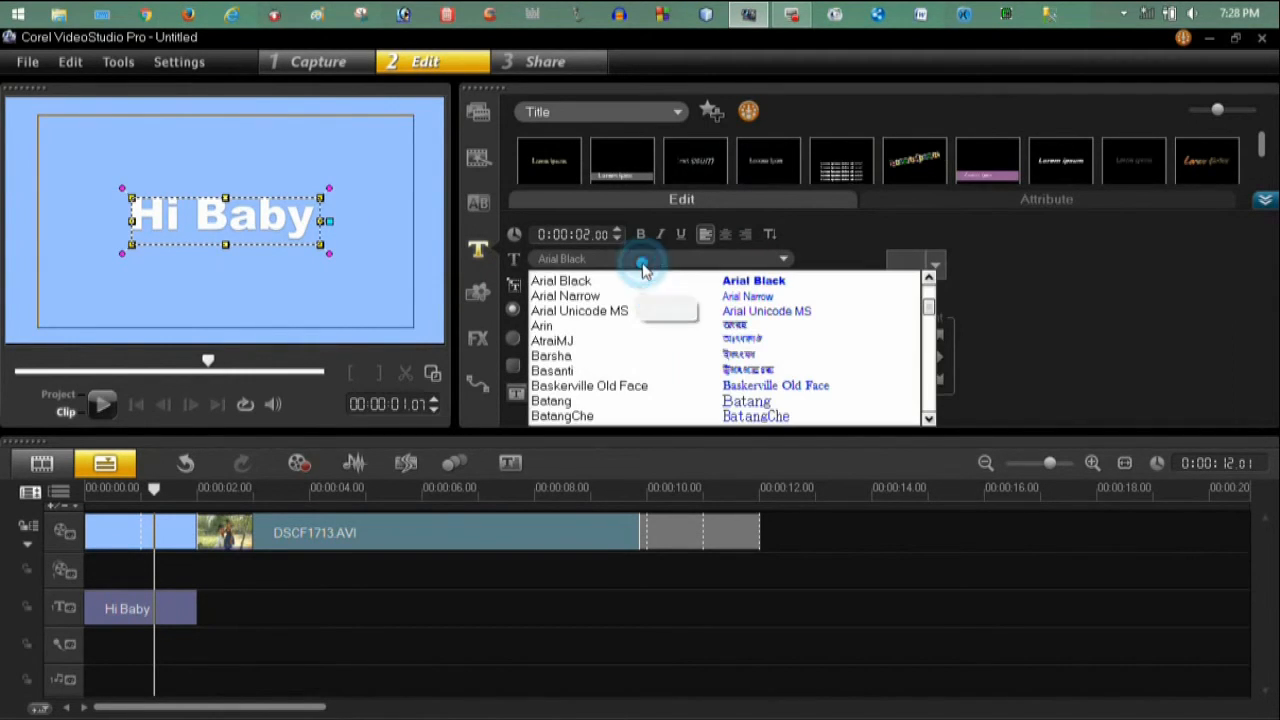
{"action": "left_click", "coordinate": [829, 233]}
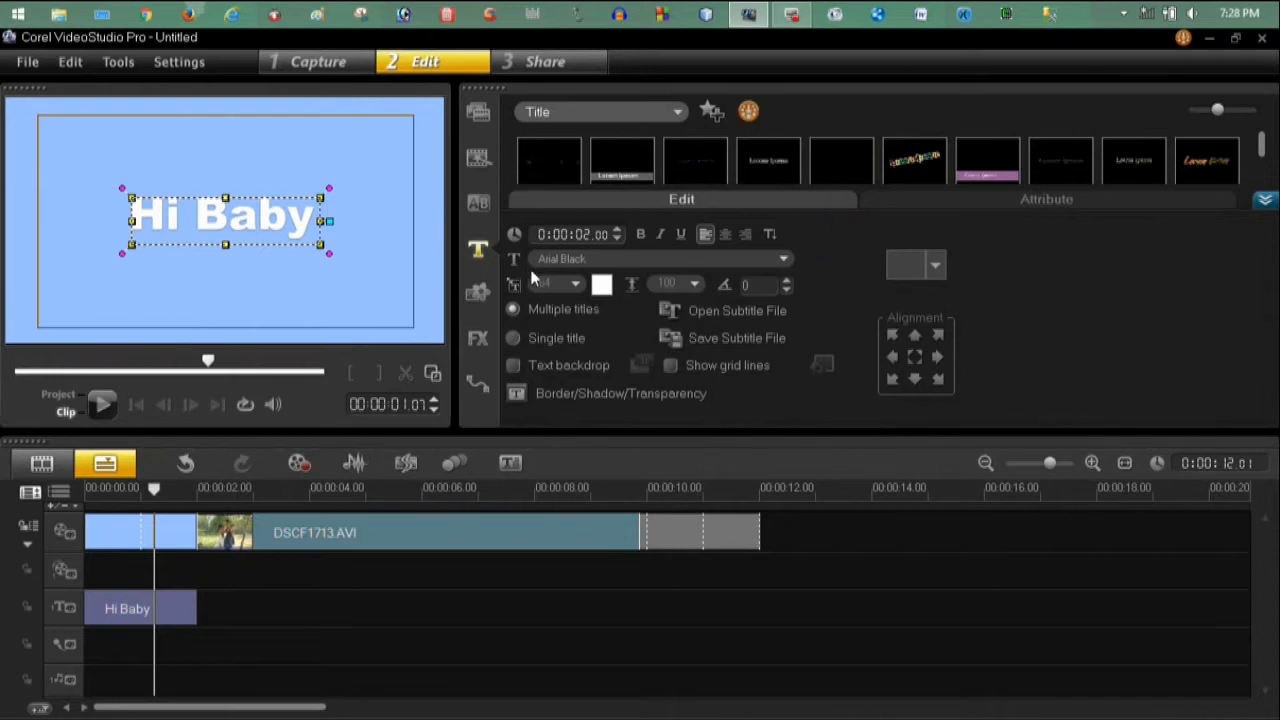
Try font size 70 on the "Hi Baby" title, settle on size 100, and reposition the enlarged text near the frame's centre
{"action": "left_click", "coordinate": [576, 286]}
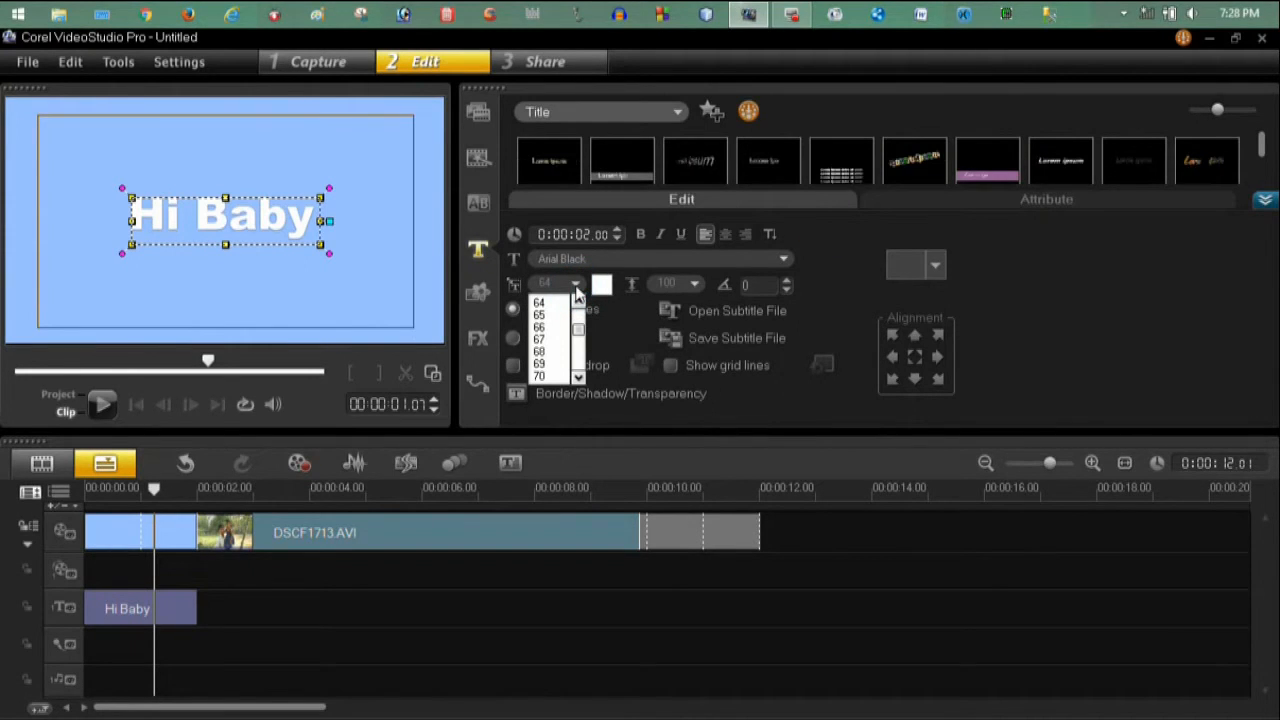
{"action": "left_click", "coordinate": [545, 377]}
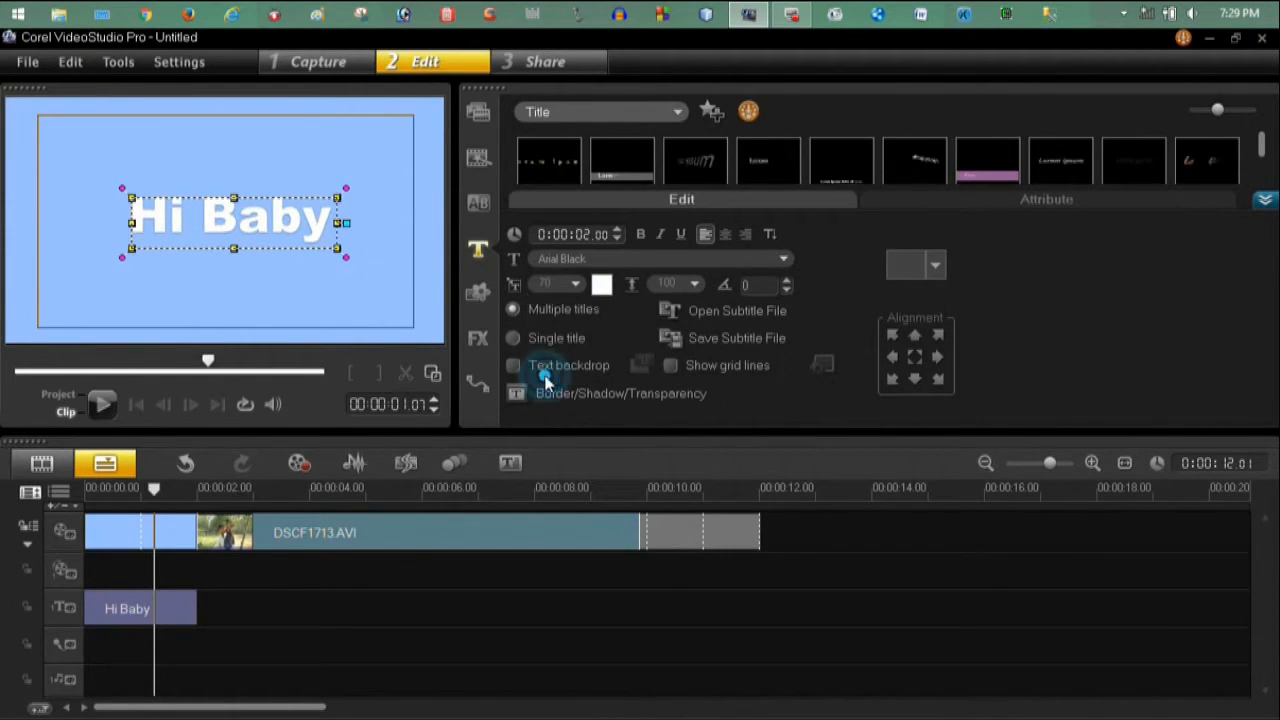
{"action": "left_click", "coordinate": [576, 285]}
{"action": "scroll", "coordinate": [551, 362], "scroll_direction": "down", "scroll_amount": 7}
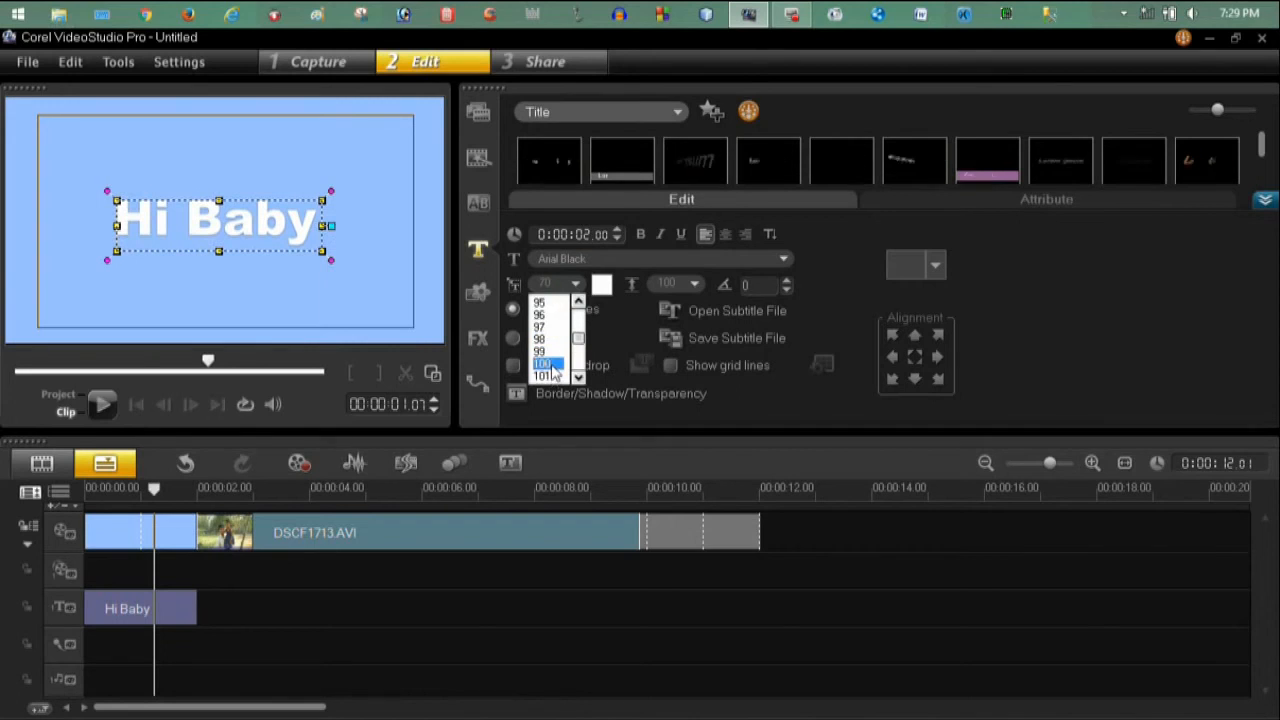
{"action": "left_click", "coordinate": [549, 364]}
{"action": "left_click_drag", "start_coordinate": [313, 250], "coordinate": [268, 241]}
{"action": "left_click", "coordinate": [268, 241]}
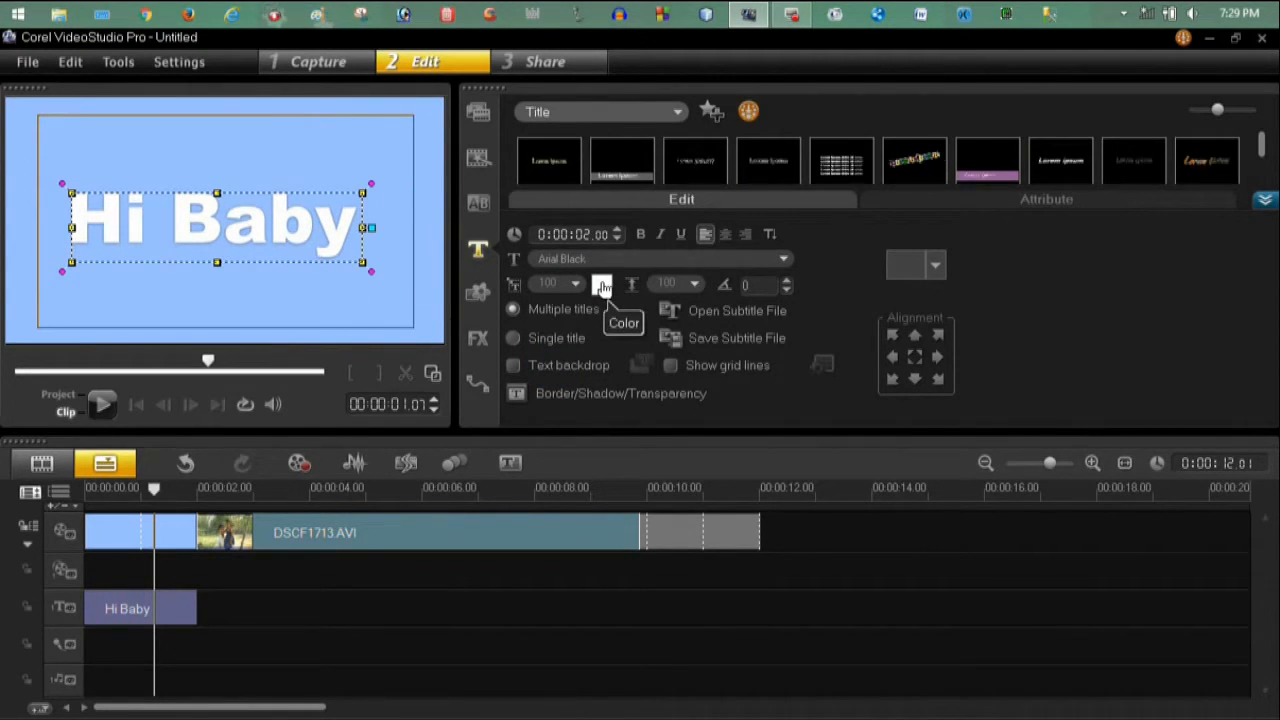
Try red and pink for the "Hi Baby" title text and settle on red
{"action": "left_click", "coordinate": [602, 286]}
{"action": "left_click", "coordinate": [612, 328]}
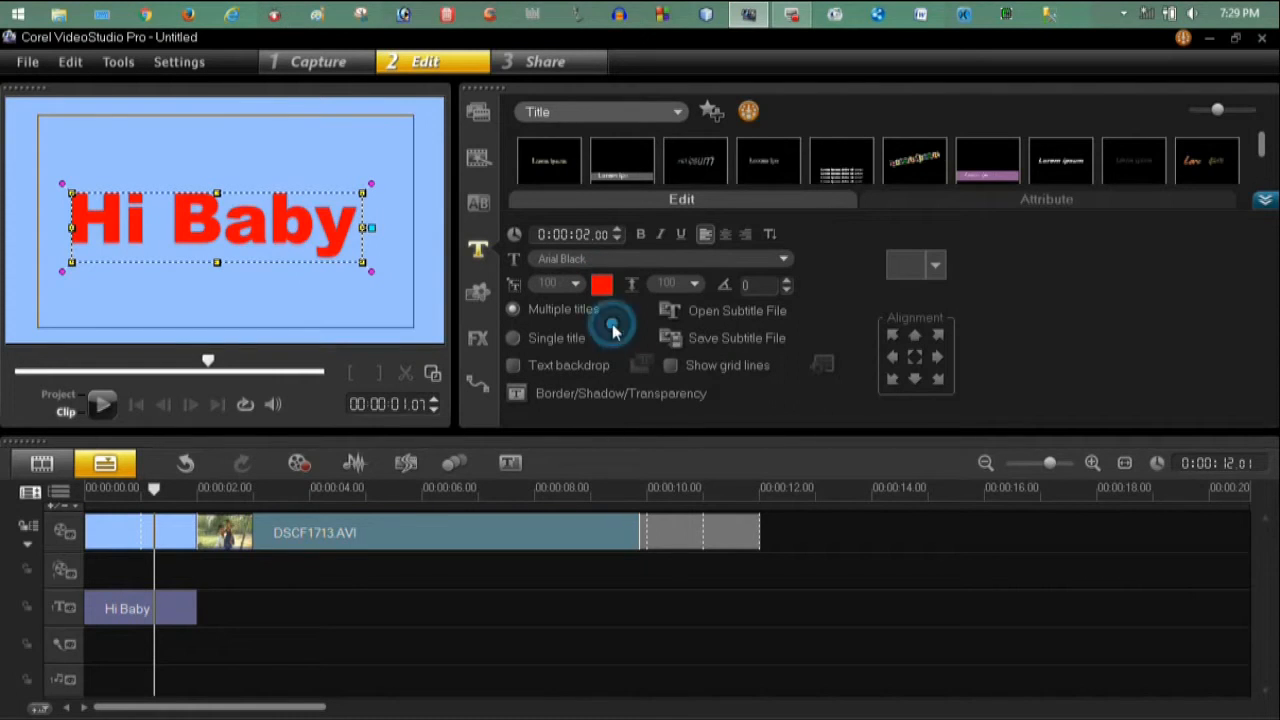
{"action": "left_click", "coordinate": [601, 285]}
{"action": "left_click", "coordinate": [692, 357]}
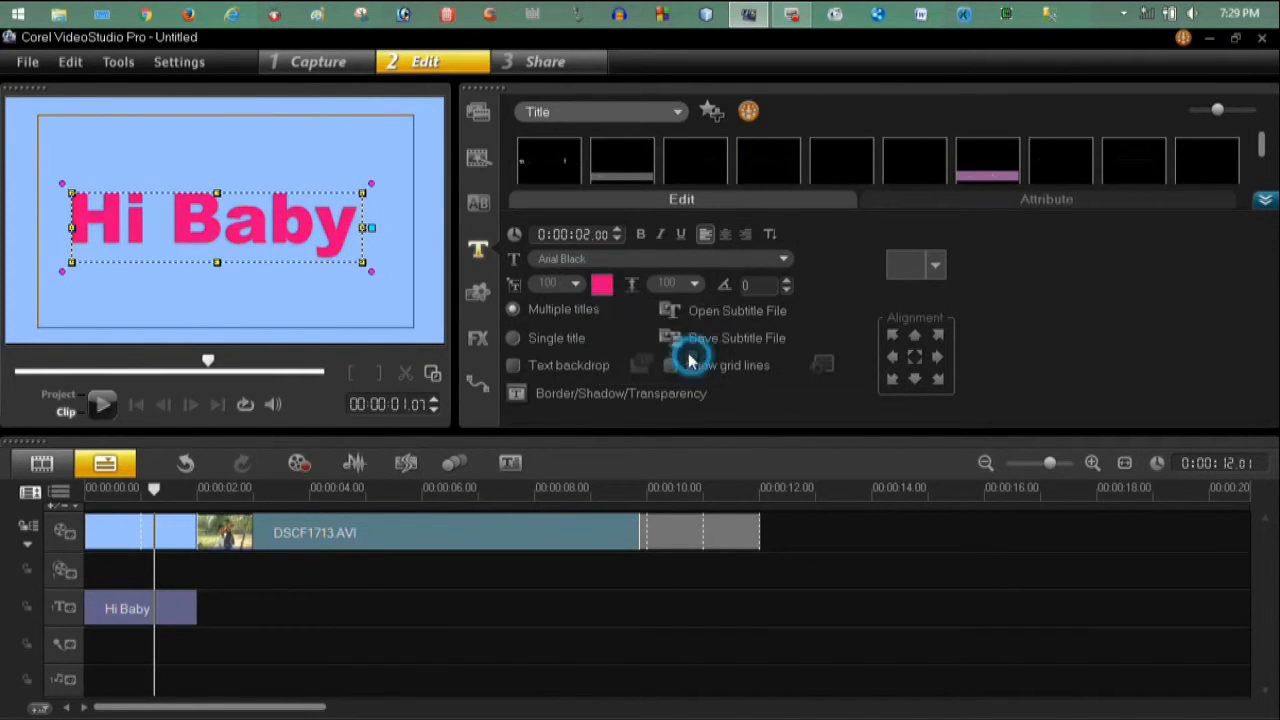
{"action": "left_click", "coordinate": [602, 286]}
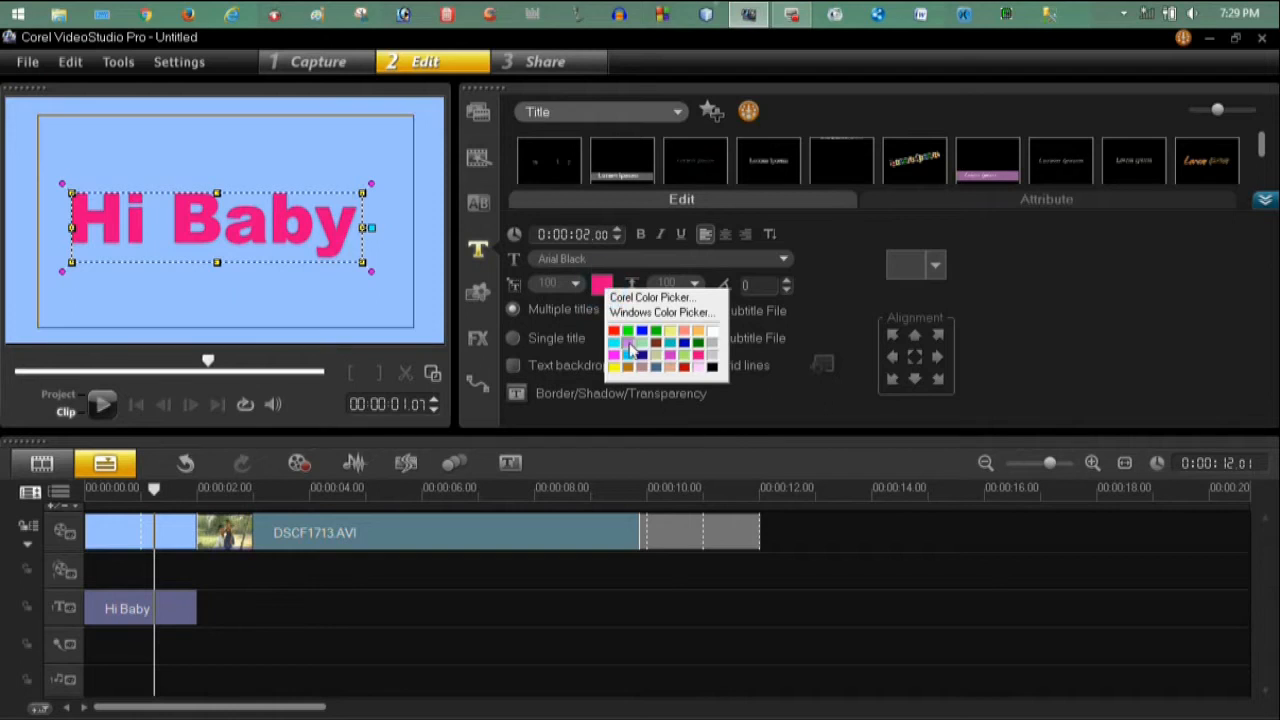
{"action": "left_click", "coordinate": [614, 332]}
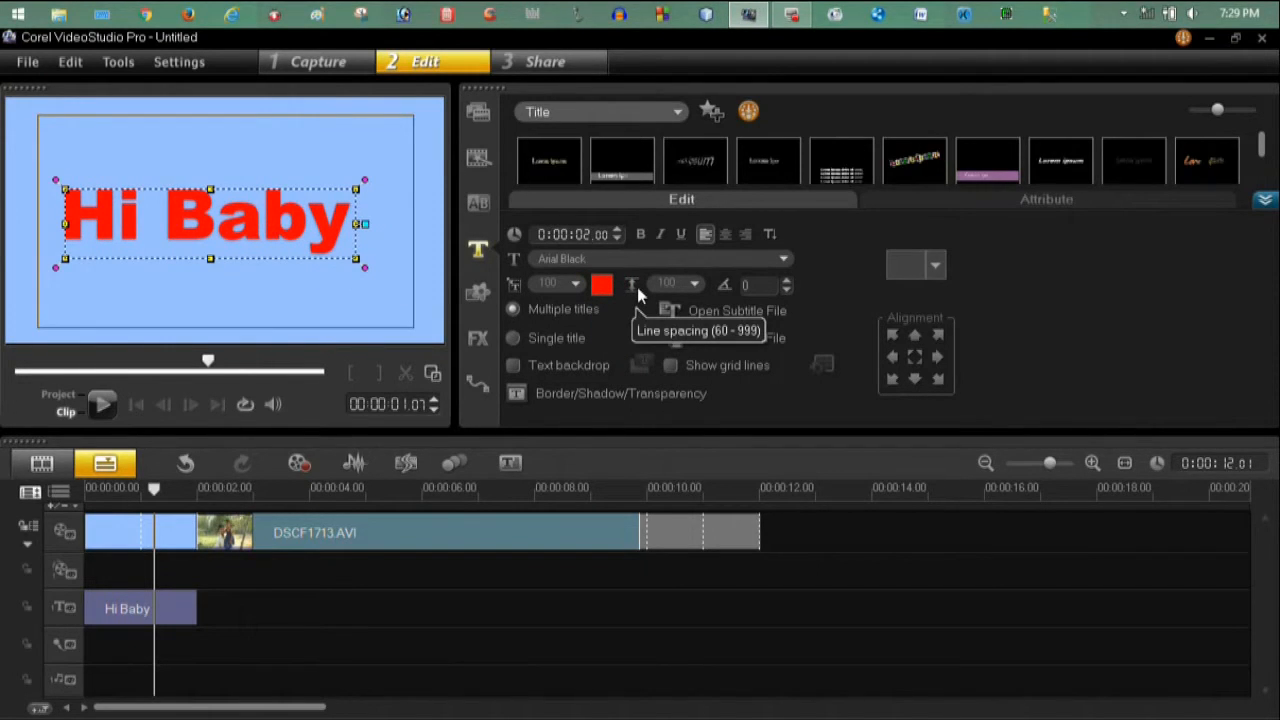
Add a second line reading "hello" below "Hi Baby" in the title
{"action": "left_click", "coordinate": [118, 282]}
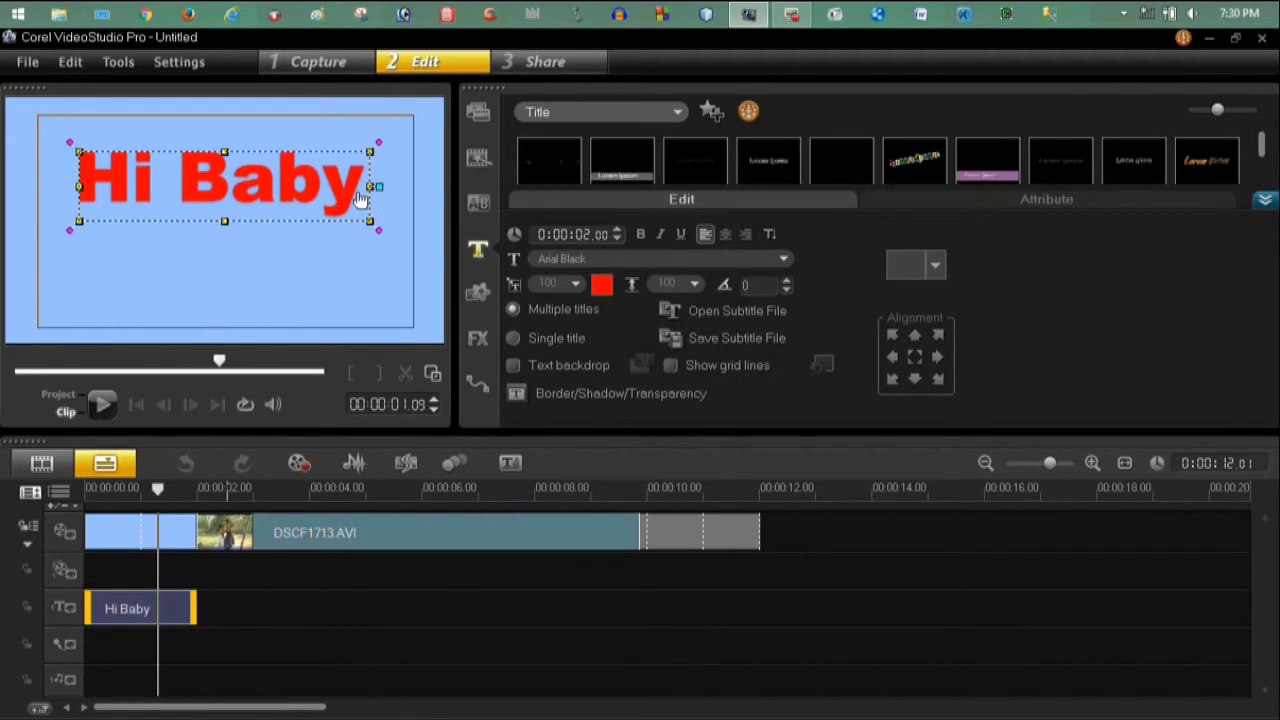
{"action": "left_click", "coordinate": [355, 190]}
{"action": "key", "text": "Return"}
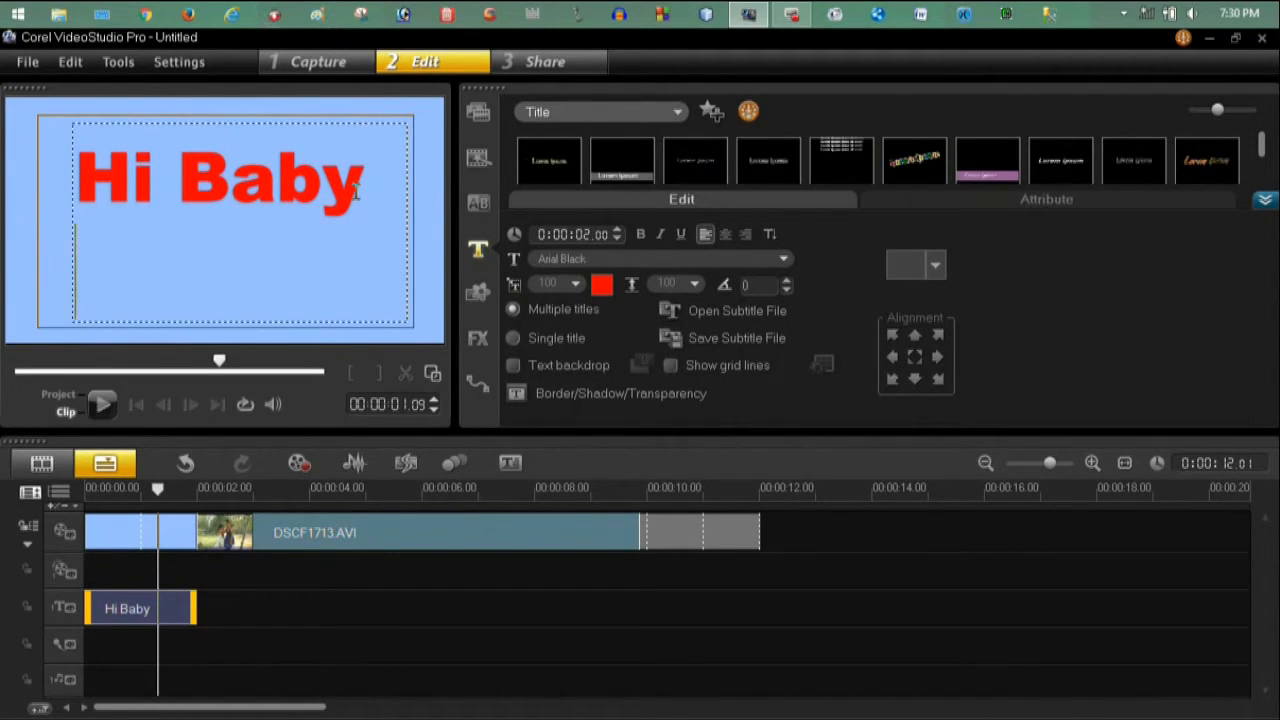
{"action": "type", "text": "hello"}
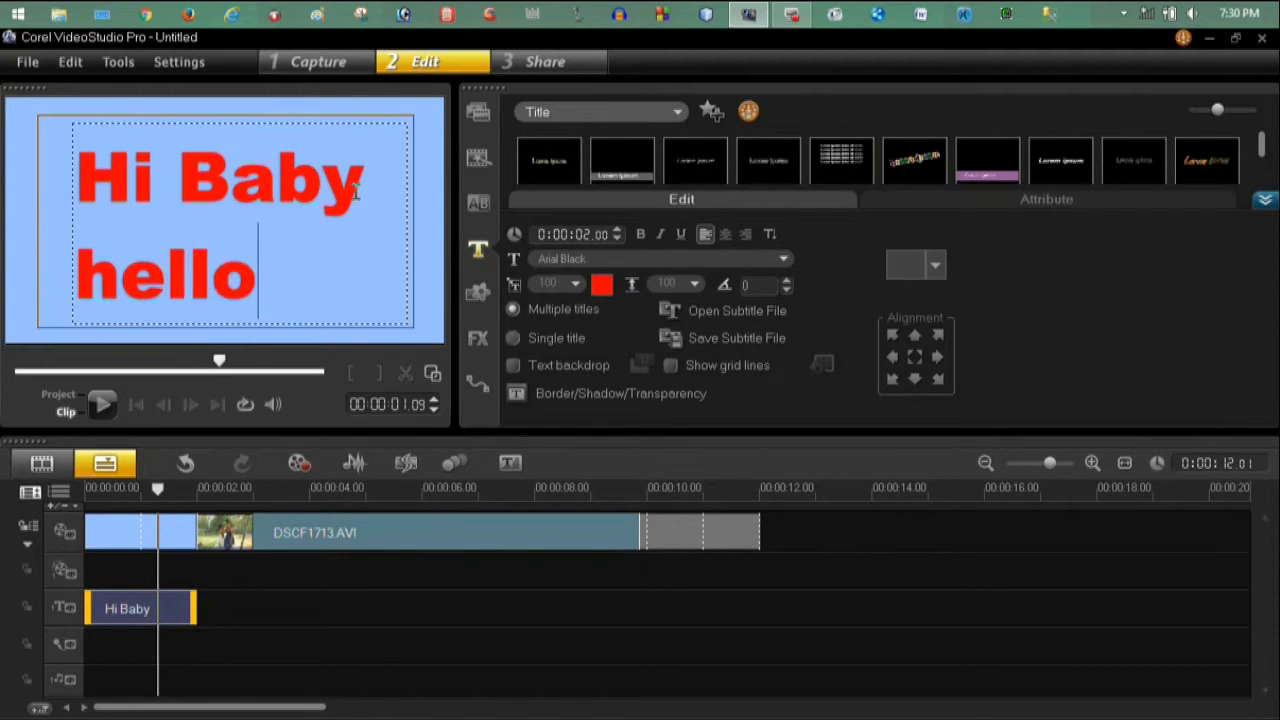
{"action": "left_click", "coordinate": [428, 252]}
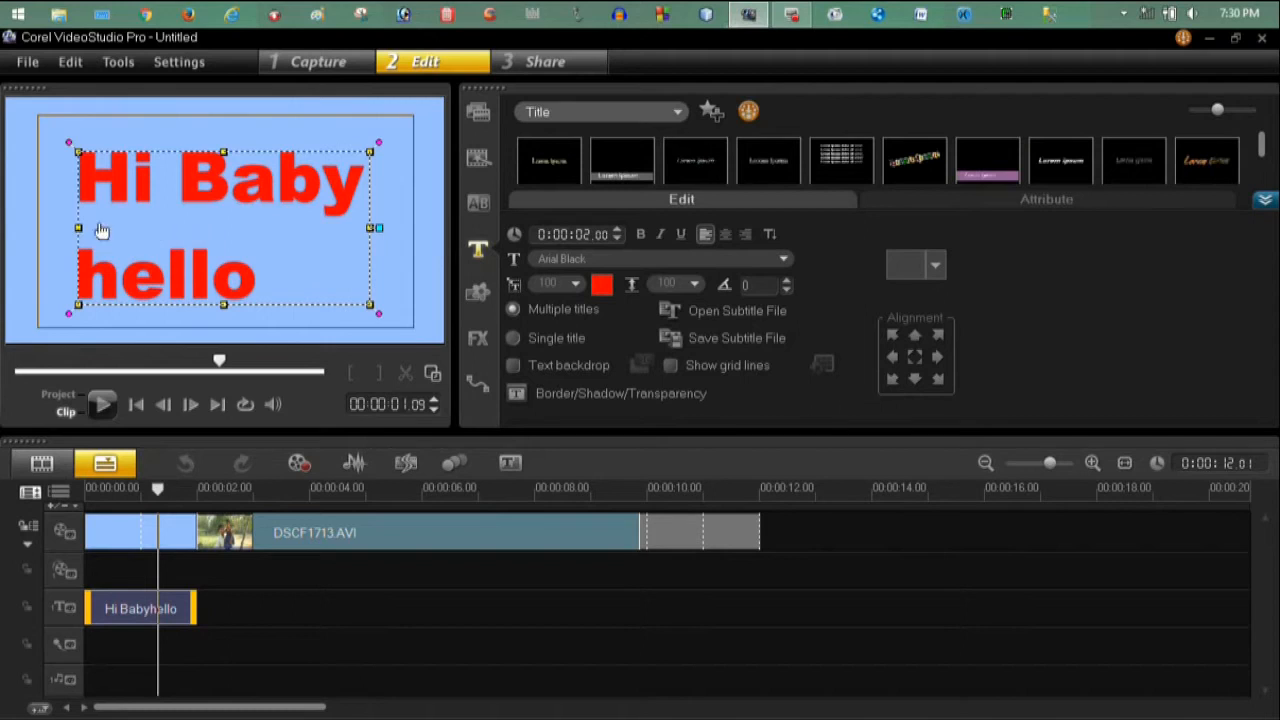
Try a line spacing of 60 on the two-line title and set it back to 100
{"action": "left_click", "coordinate": [694, 284]}
{"action": "left_click", "coordinate": [663, 293]}
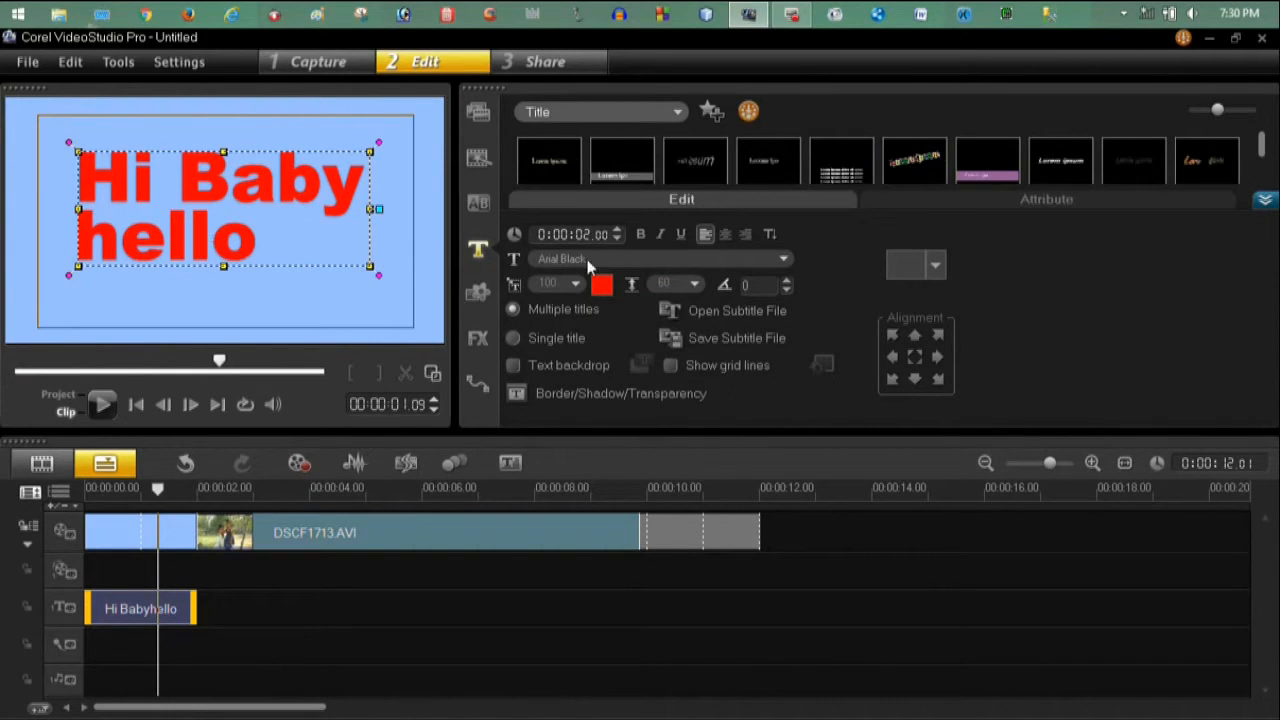
{"action": "left_click", "coordinate": [694, 284]}
{"action": "left_click", "coordinate": [665, 338]}
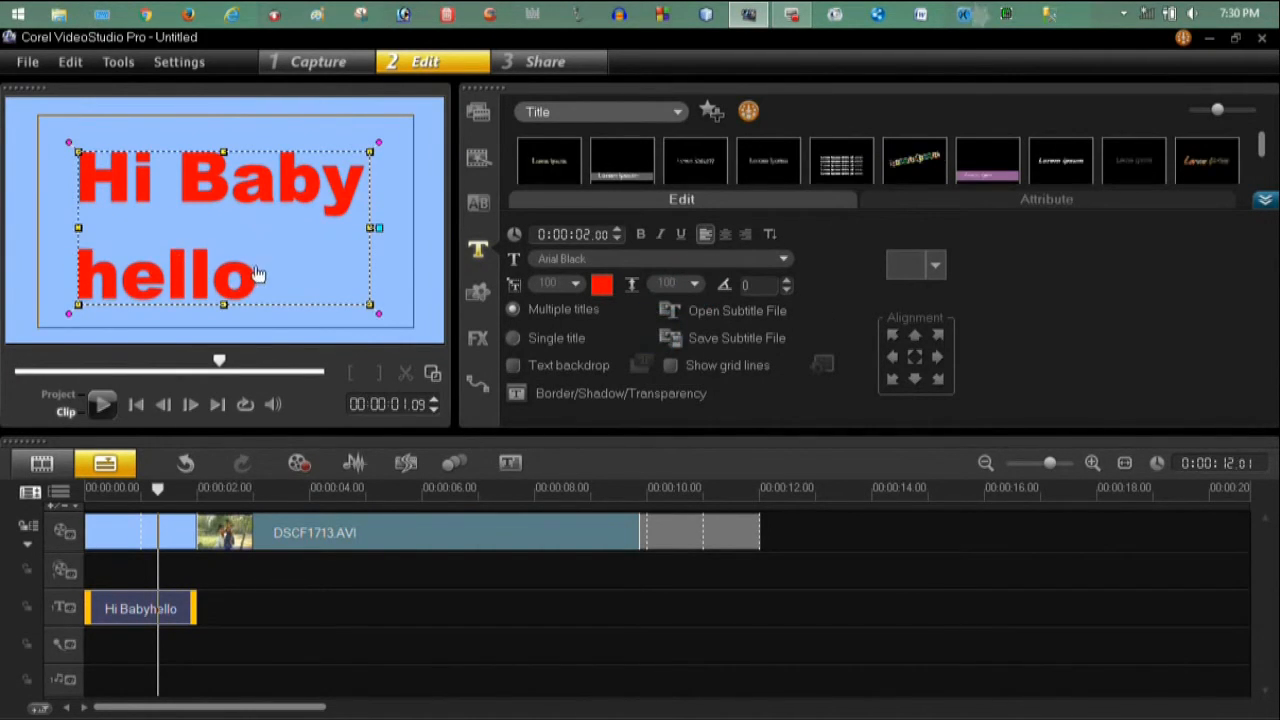
Delete the "hello" line from the title and move "Hi Baby" down to the middle of the frame
{"action": "left_click", "coordinate": [291, 286]}
{"action": "key", "text": "BackSpace"}
{"action": "key", "text": "BackSpace"}
{"action": "key", "text": "BackSpace"}
{"action": "key", "text": "BackSpace"}
{"action": "key", "text": "BackSpace"}
{"action": "key", "text": "BackSpace"}
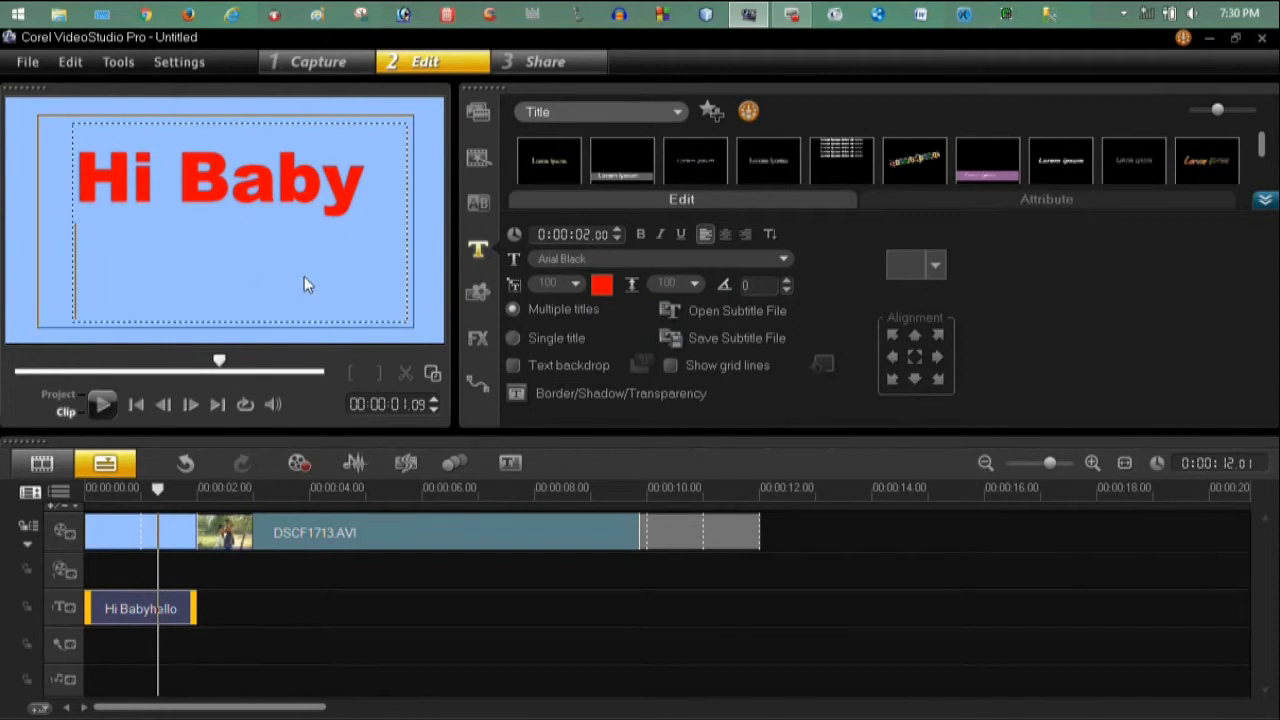
{"action": "left_click", "coordinate": [304, 277]}
{"action": "left_click_drag", "start_coordinate": [289, 176], "coordinate": [286, 219]}
{"action": "left_click", "coordinate": [357, 288]}
Try rotating the title freehand to about -17 and -19 degrees and beyond, resetting its rotation to 0
{"action": "double_click", "coordinate": [746, 287]}
{"action": "left_click", "coordinate": [335, 223]}
{"action": "left_click_drag", "start_coordinate": [379, 180], "coordinate": [380, 234]}
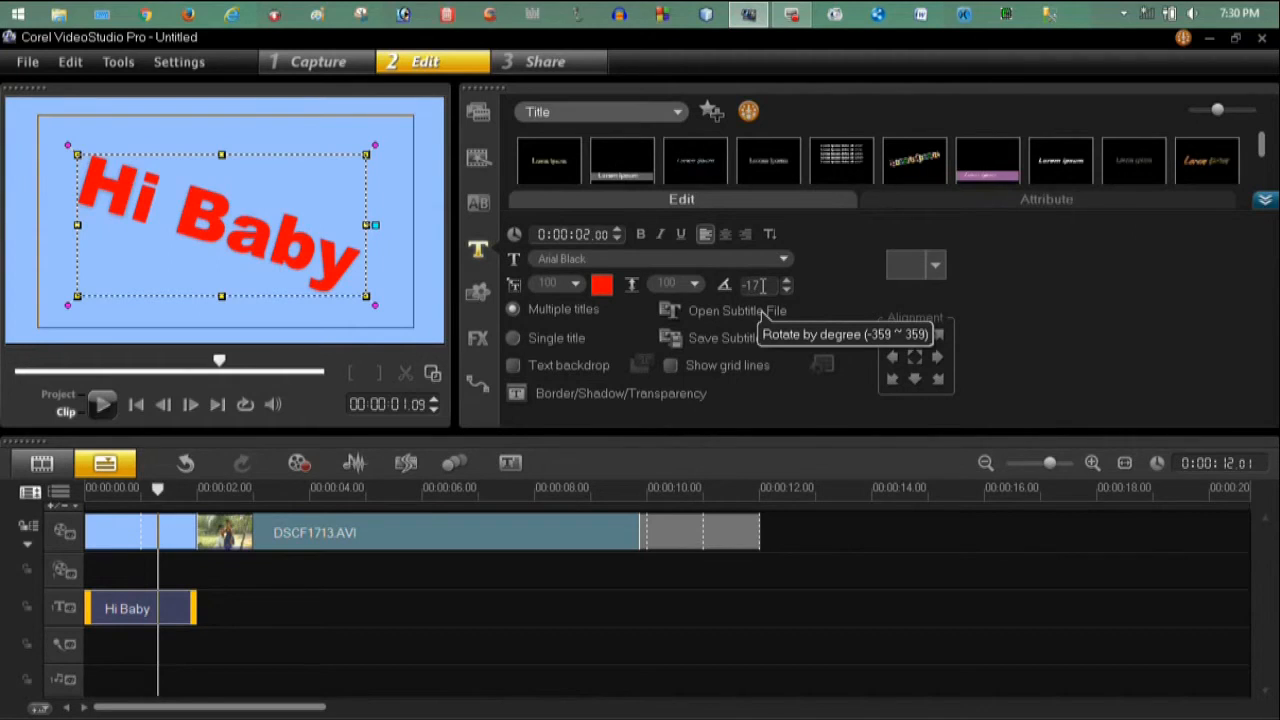
{"action": "double_click", "coordinate": [760, 286]}
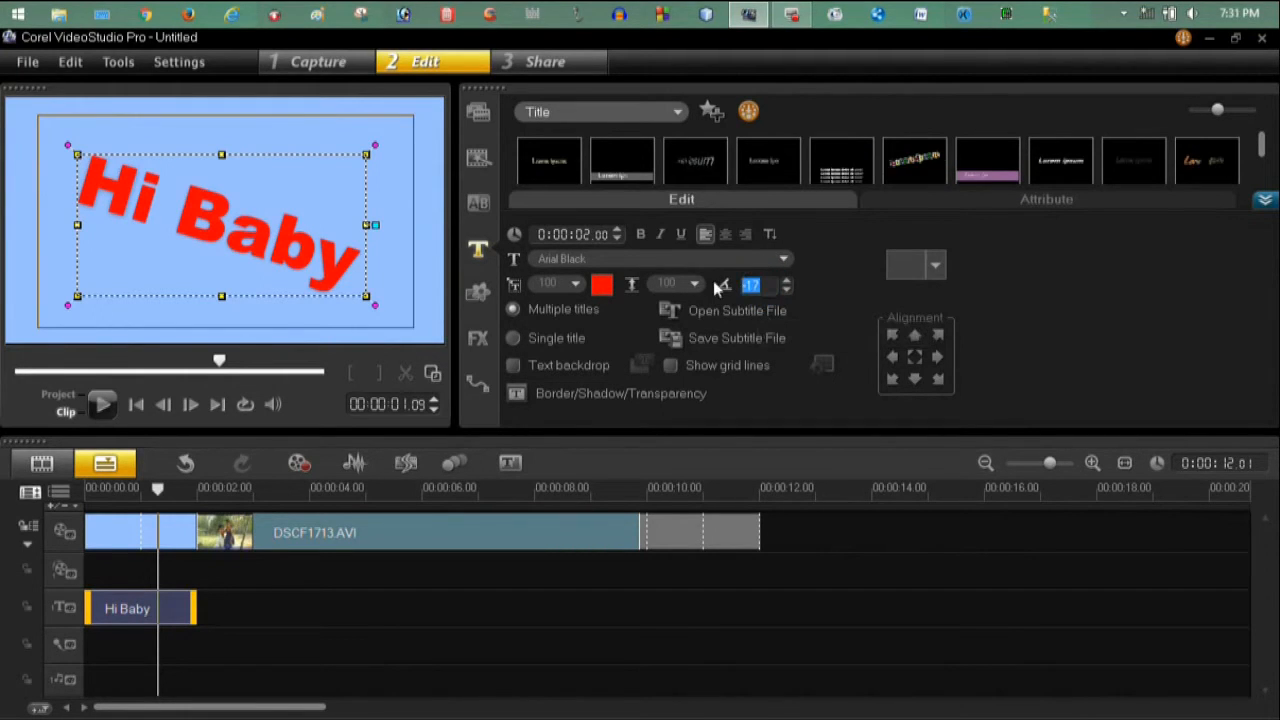
{"action": "type", "text": "0"}
{"action": "left_click_drag", "start_coordinate": [376, 185], "coordinate": [382, 238]}
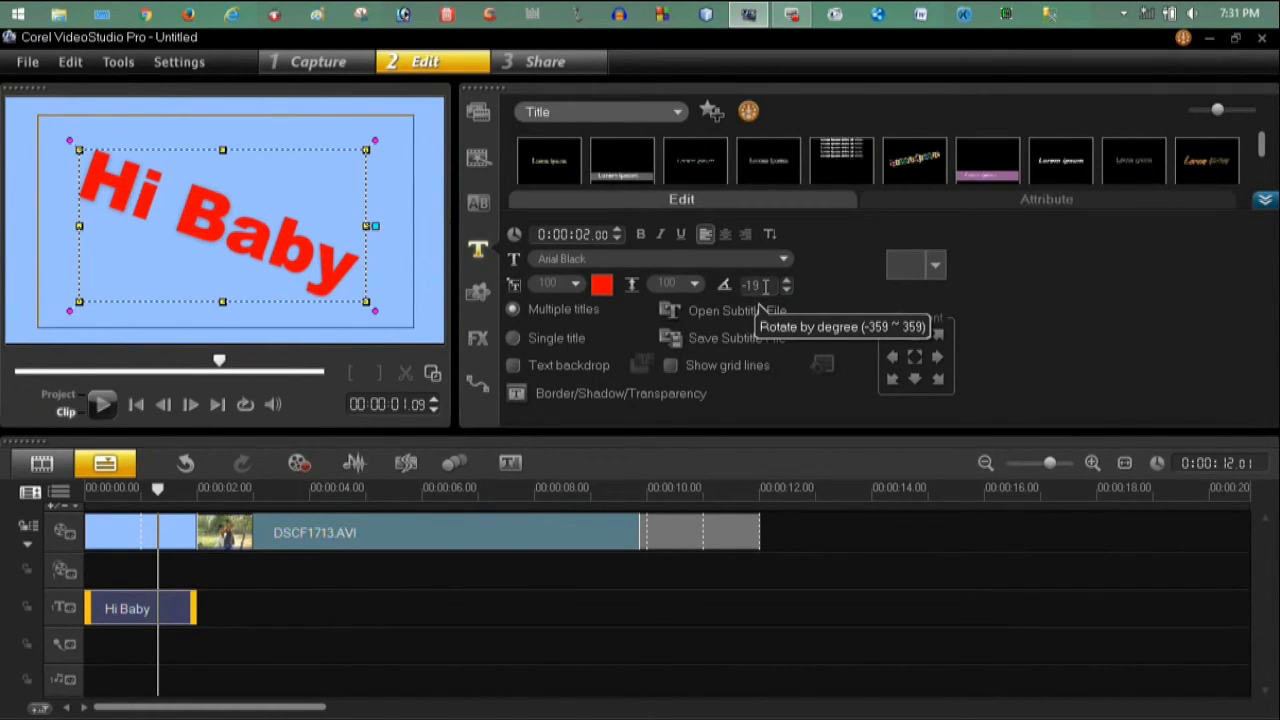
{"action": "left_click_drag", "start_coordinate": [375, 140], "coordinate": [114, 123]}
{"action": "double_click", "coordinate": [752, 284]}
{"action": "type", "text": "0"}
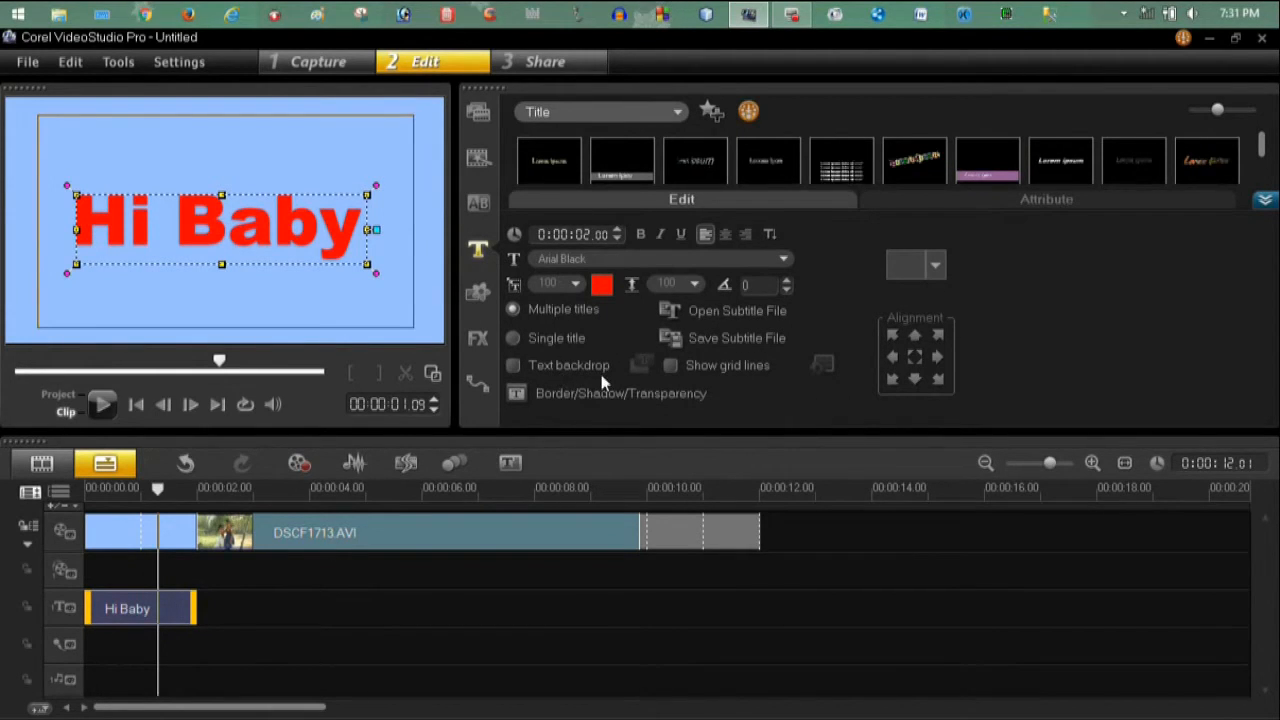
Enable the title's text backdrop and try the solid background bar type before returning it to Fit with text
{"action": "left_click", "coordinate": [516, 366]}
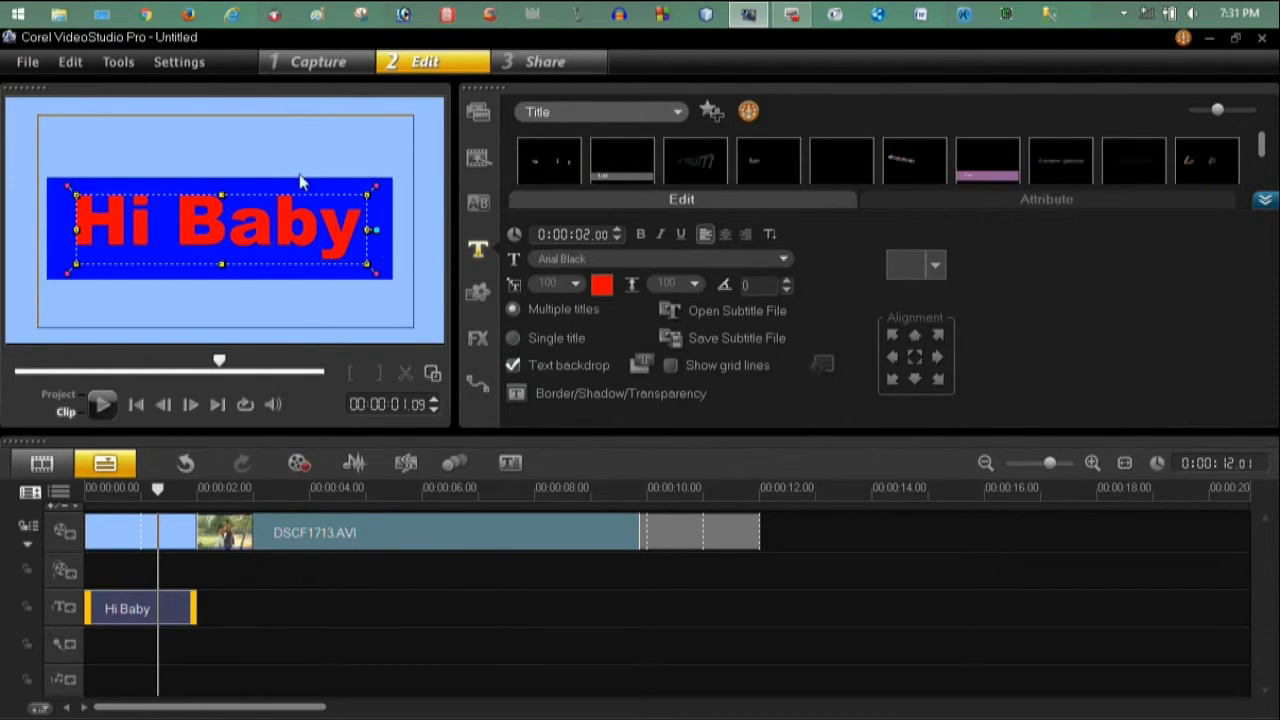
{"action": "left_click", "coordinate": [640, 366]}
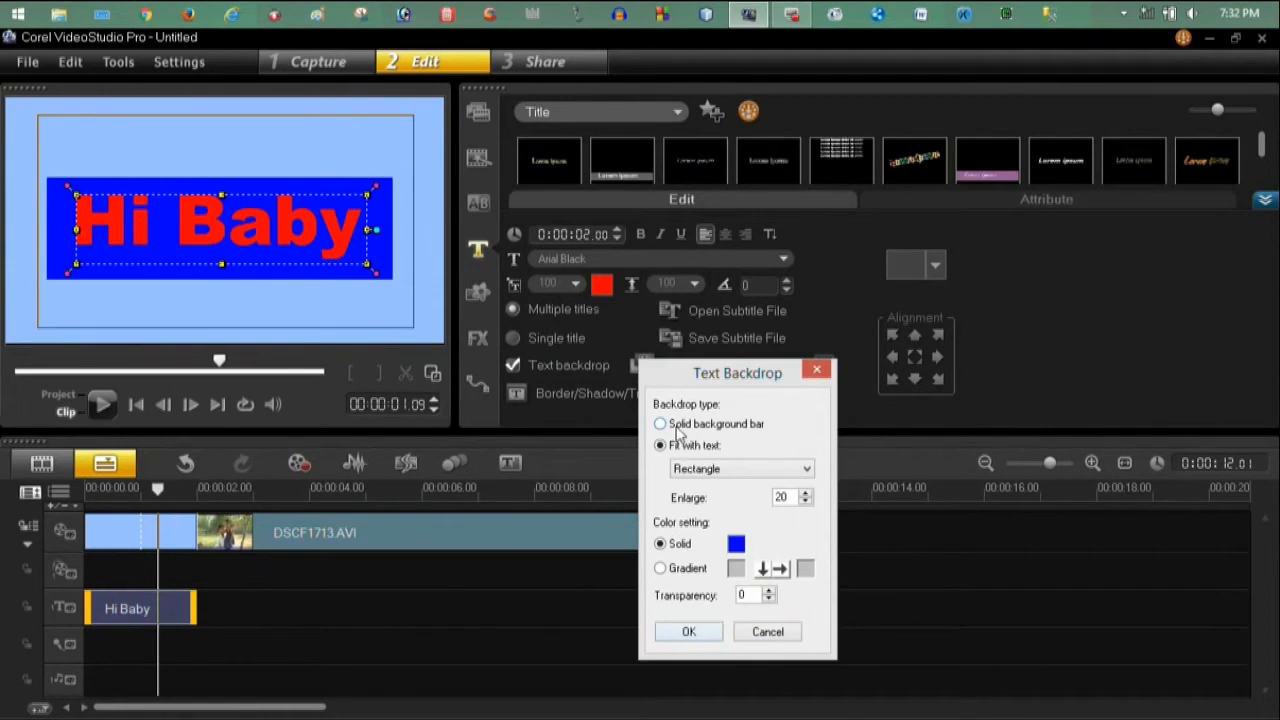
{"action": "left_click", "coordinate": [661, 424]}
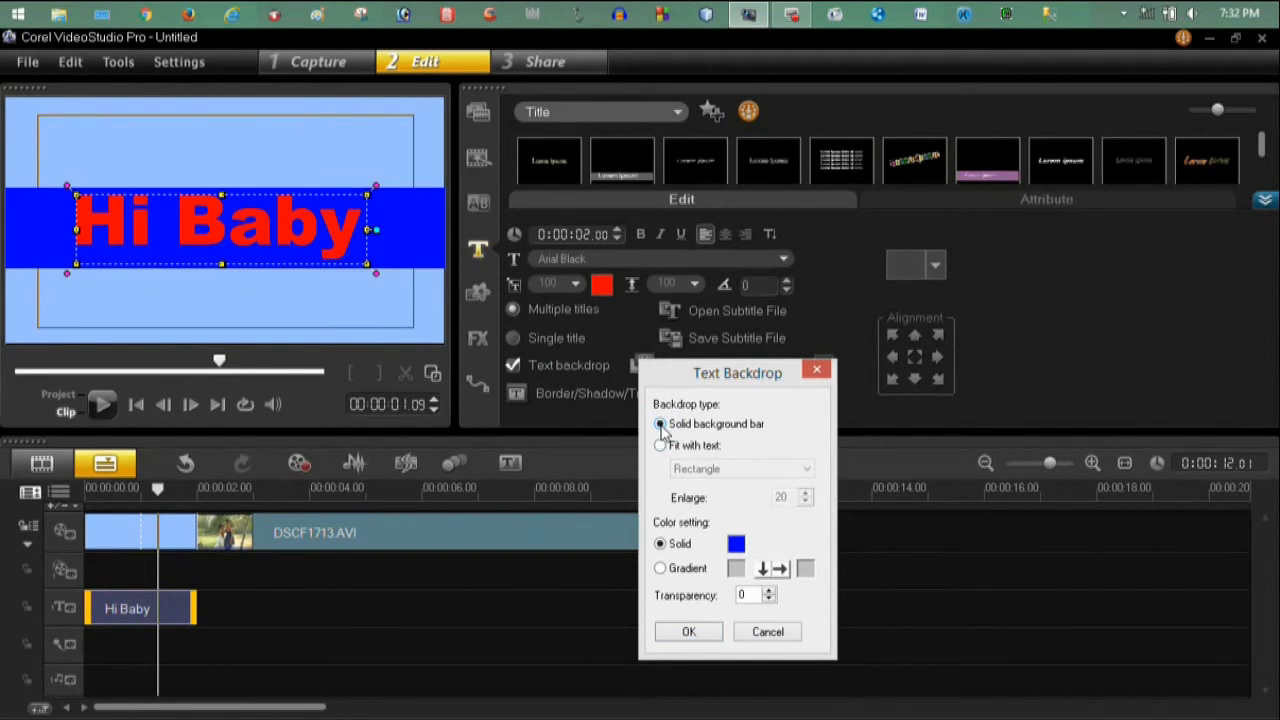
{"action": "left_click", "coordinate": [660, 445]}
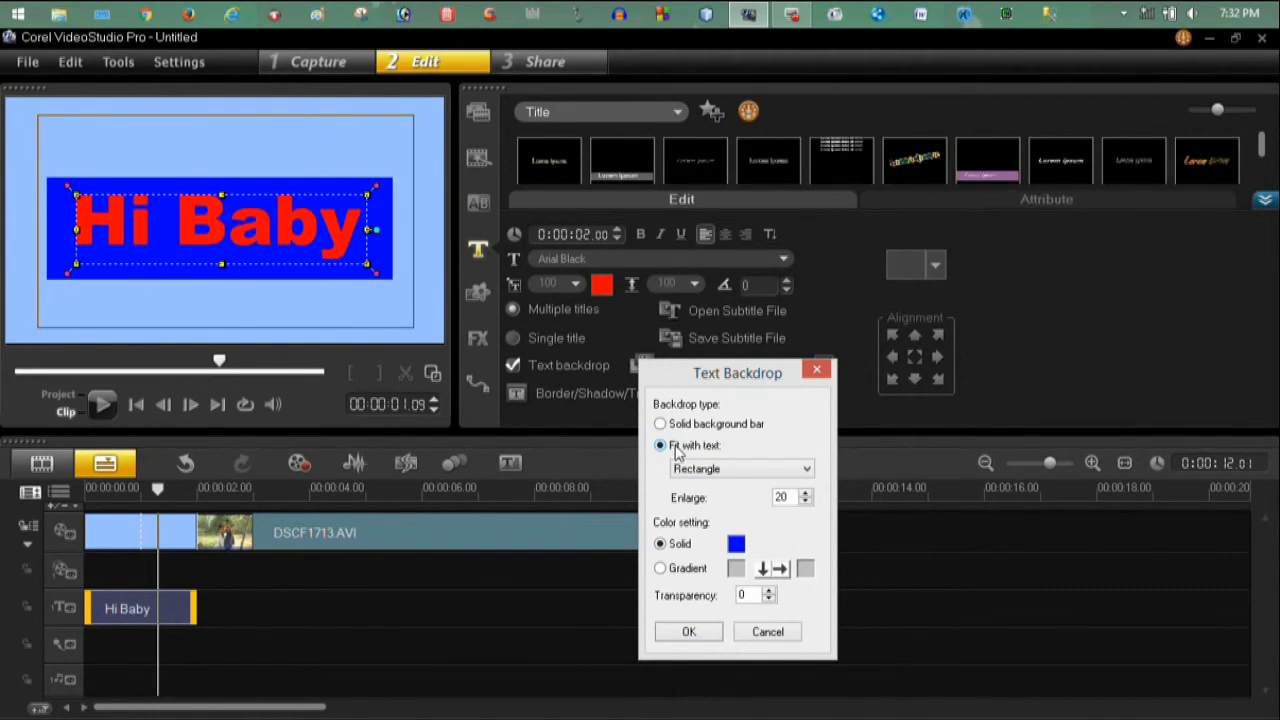
Try the Ellipse, Curve-edged Rectangle and Rounded Rectangle backdrop shapes and return to Rectangle
{"action": "left_click", "coordinate": [710, 468]}
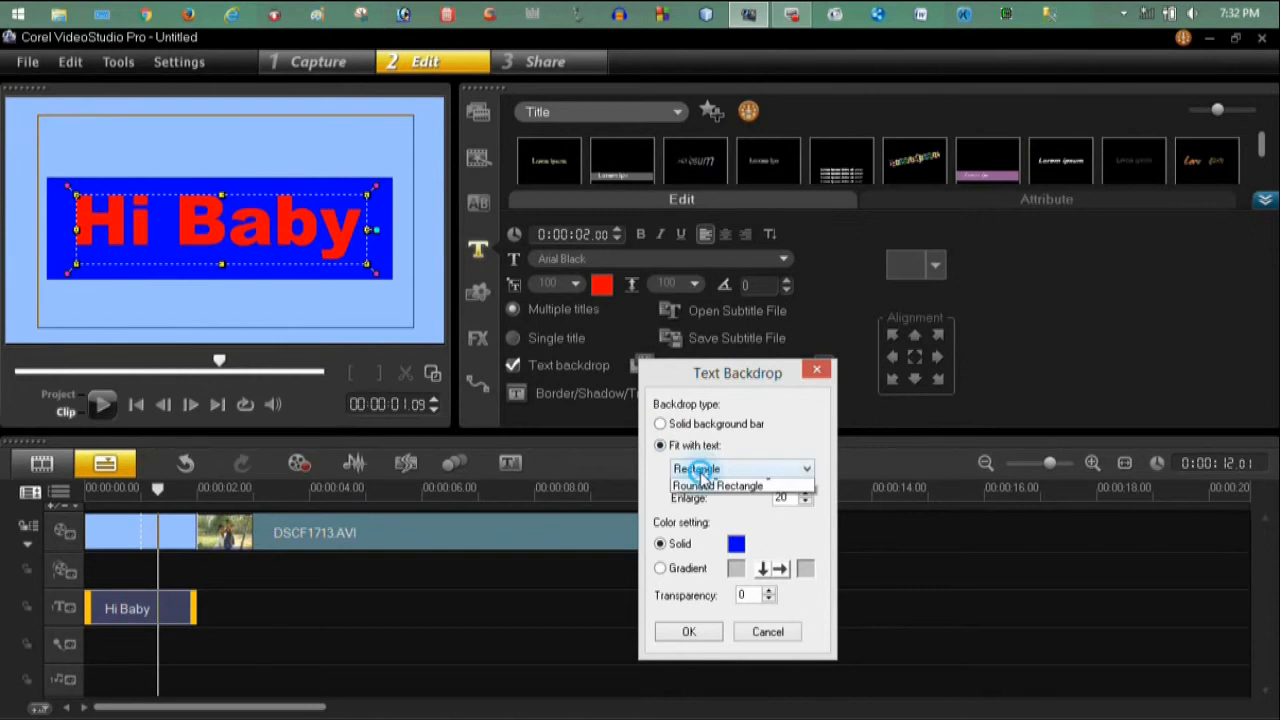
{"action": "left_click", "coordinate": [700, 491]}
{"action": "left_click", "coordinate": [720, 468]}
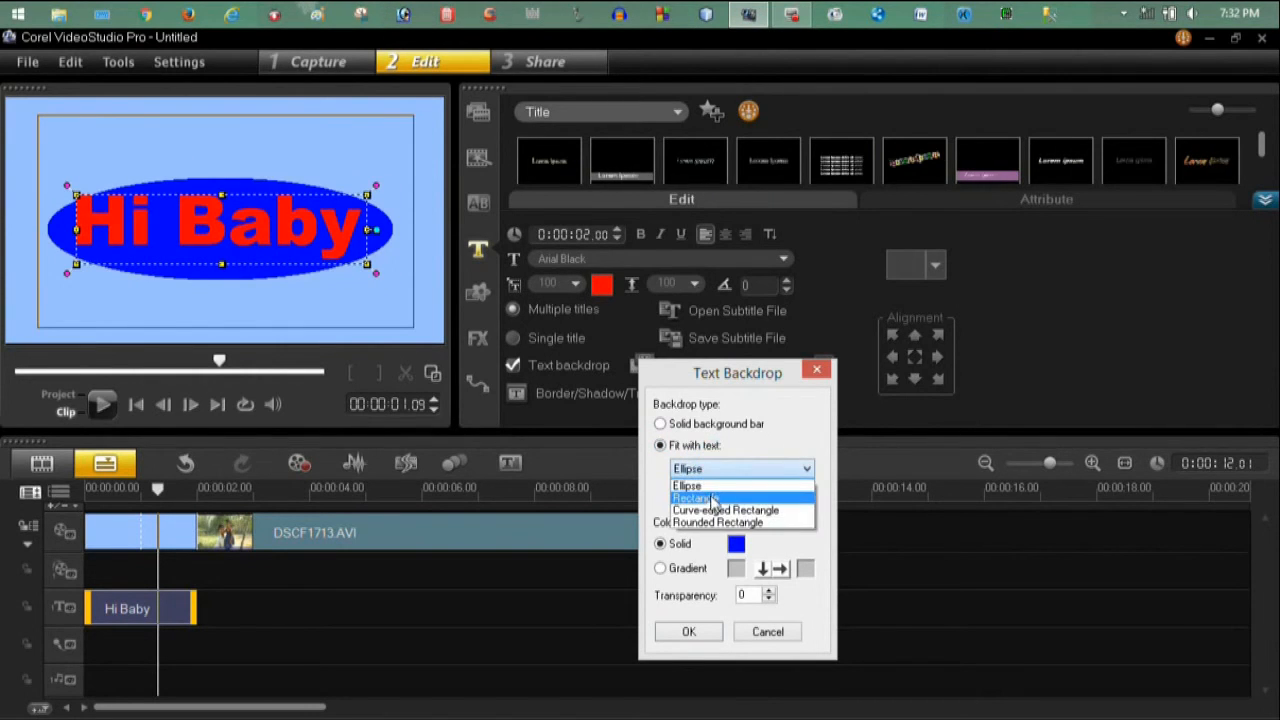
{"action": "left_click", "coordinate": [698, 497]}
{"action": "left_click", "coordinate": [728, 468]}
{"action": "left_click", "coordinate": [726, 510]}
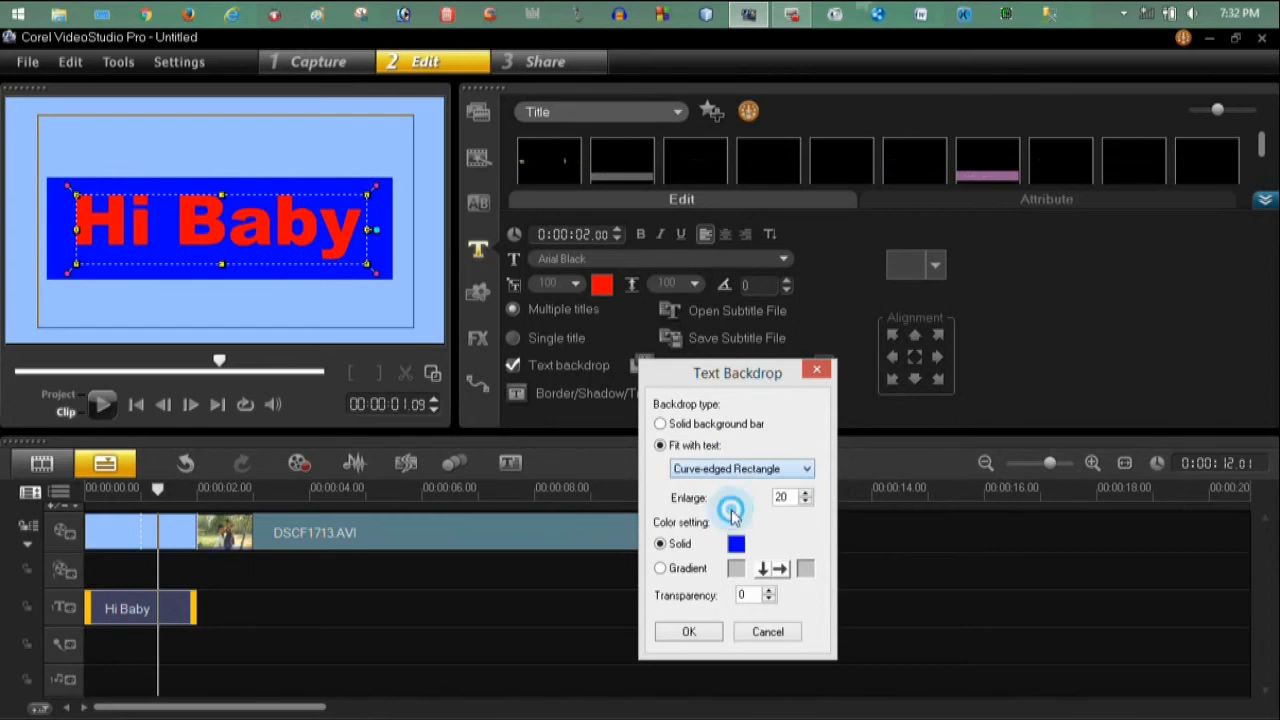
{"action": "left_click", "coordinate": [743, 472]}
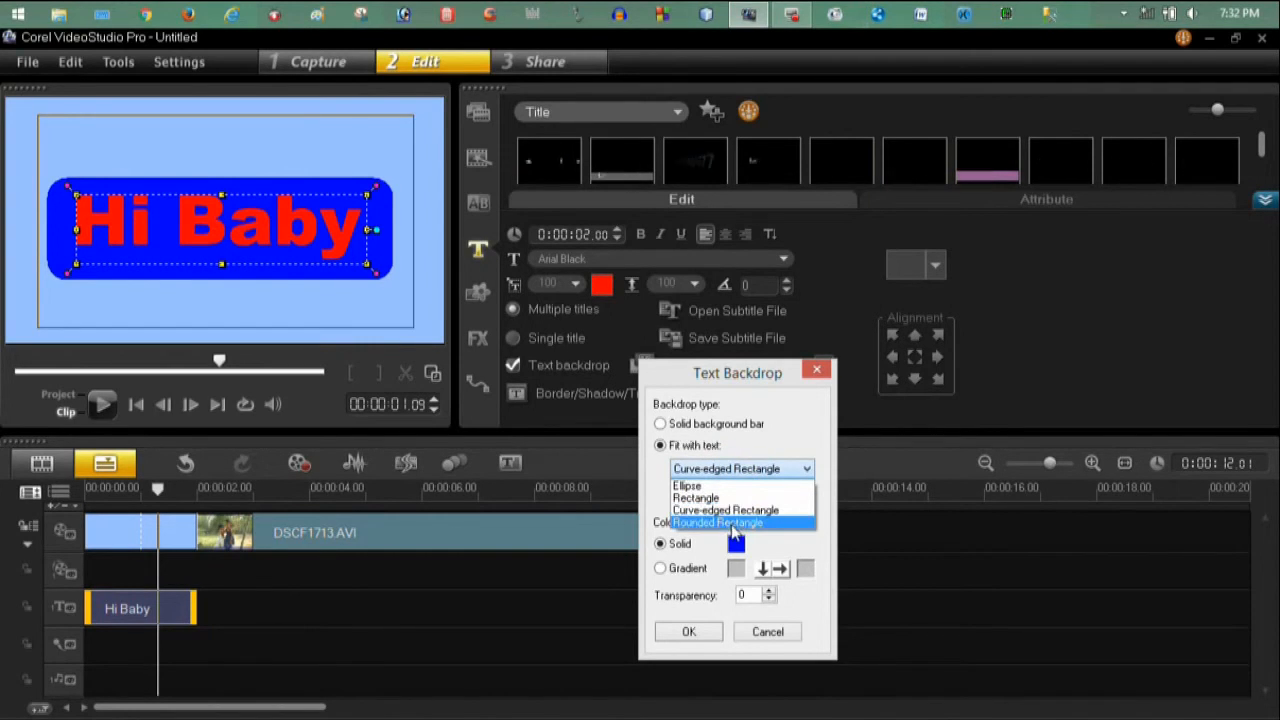
{"action": "left_click", "coordinate": [731, 523]}
{"action": "left_click", "coordinate": [743, 469]}
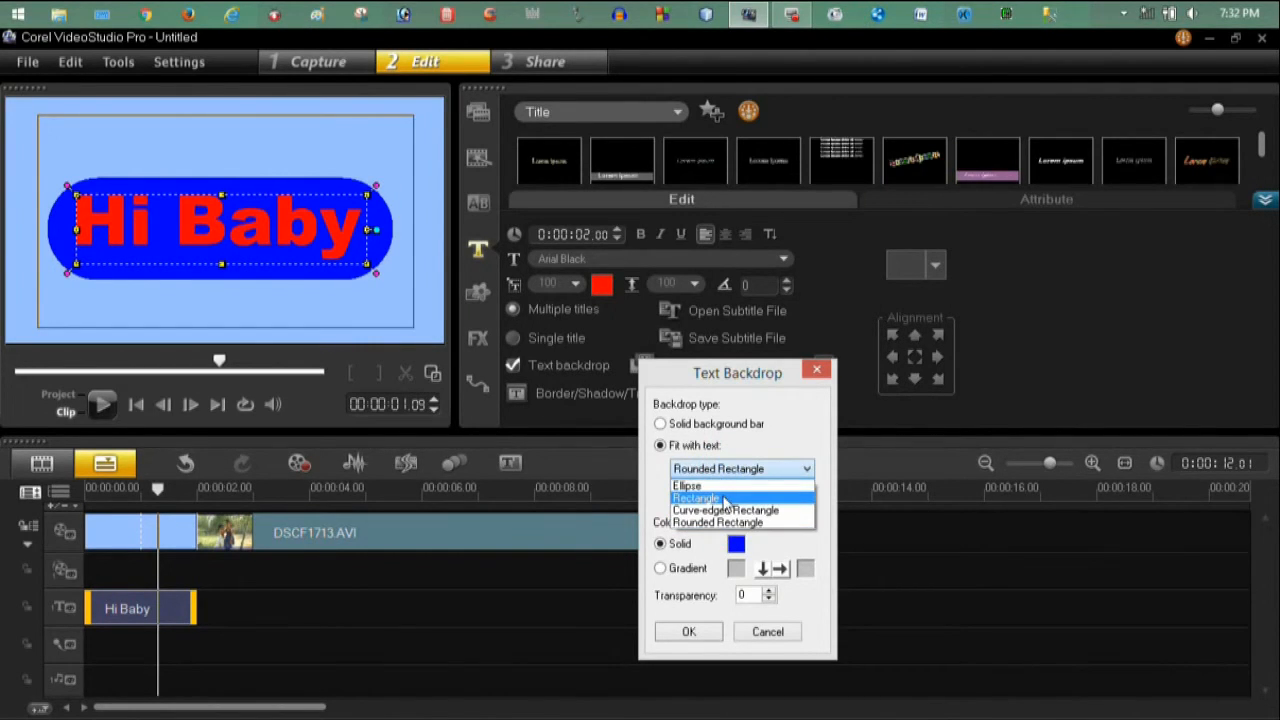
{"action": "left_click", "coordinate": [726, 499]}
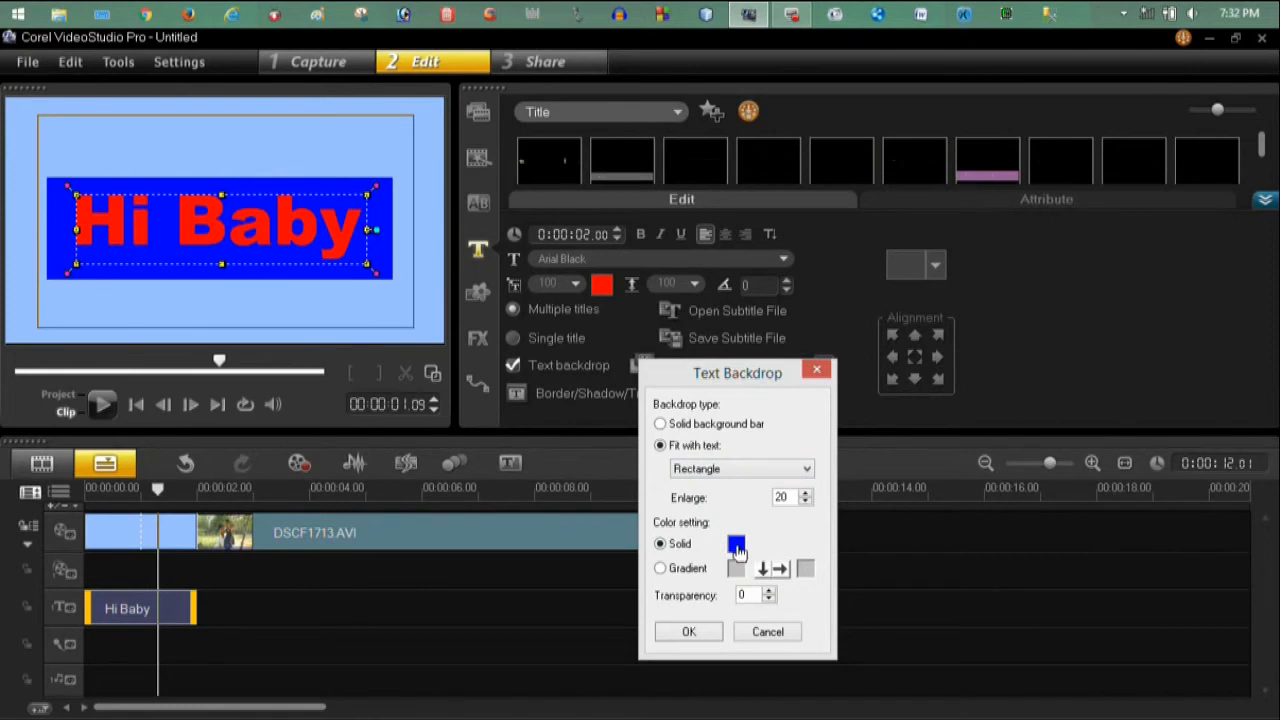
Try green and cyan as the solid color of the text backdrop
{"action": "left_click", "coordinate": [737, 545]}
{"action": "left_click", "coordinate": [760, 592]}
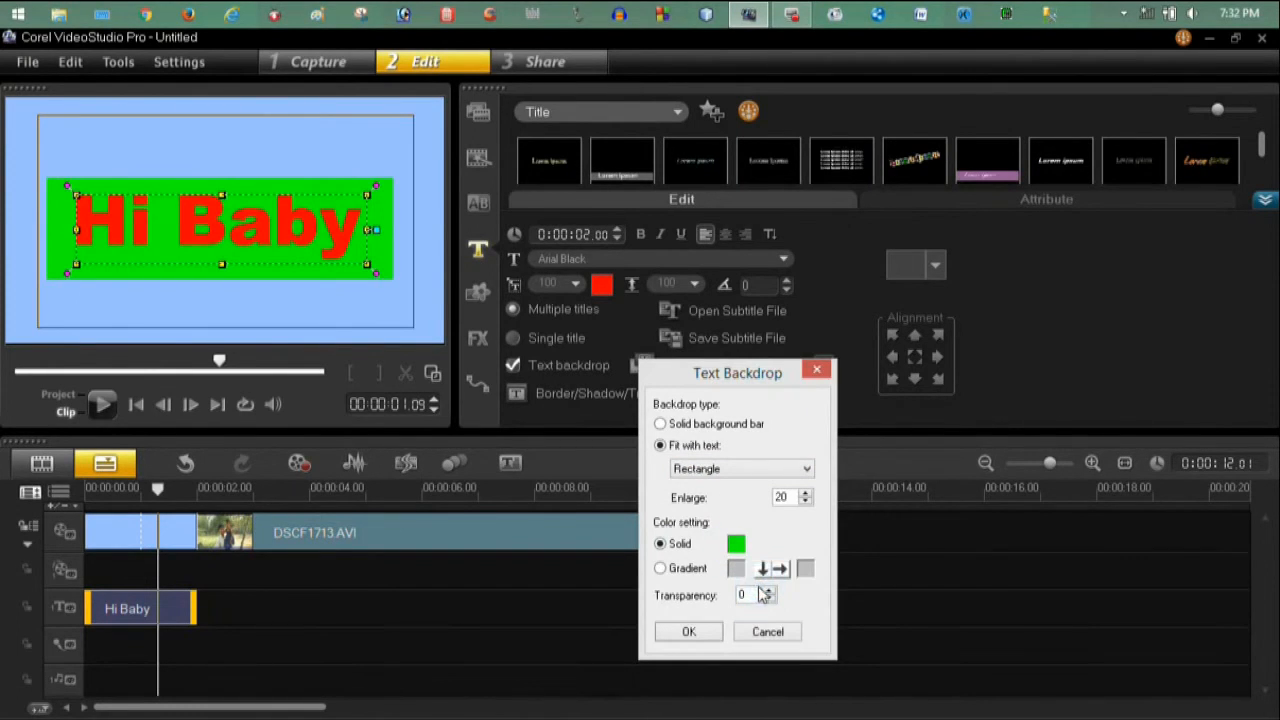
{"action": "left_click", "coordinate": [734, 543]}
{"action": "left_click", "coordinate": [742, 595]}
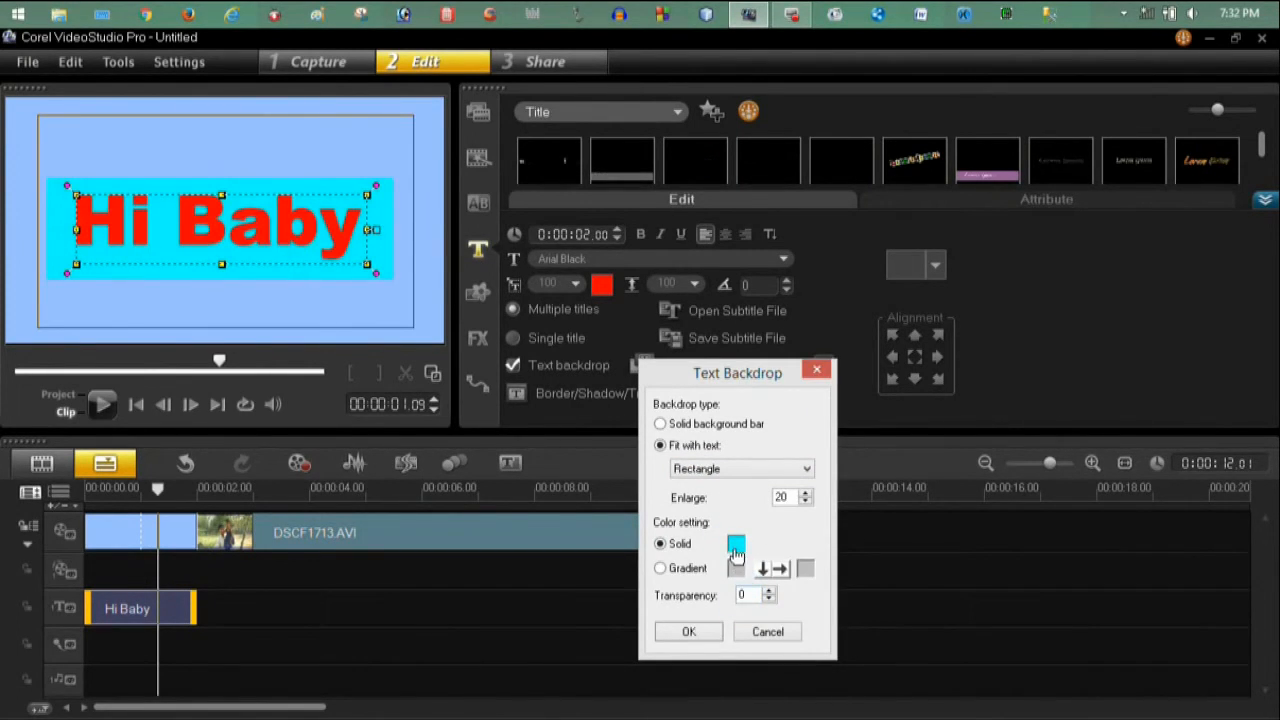
Give the text backdrop a blue-to-white gradient with a transparency of 66 and apply the backdrop settings
{"action": "left_click", "coordinate": [660, 568]}
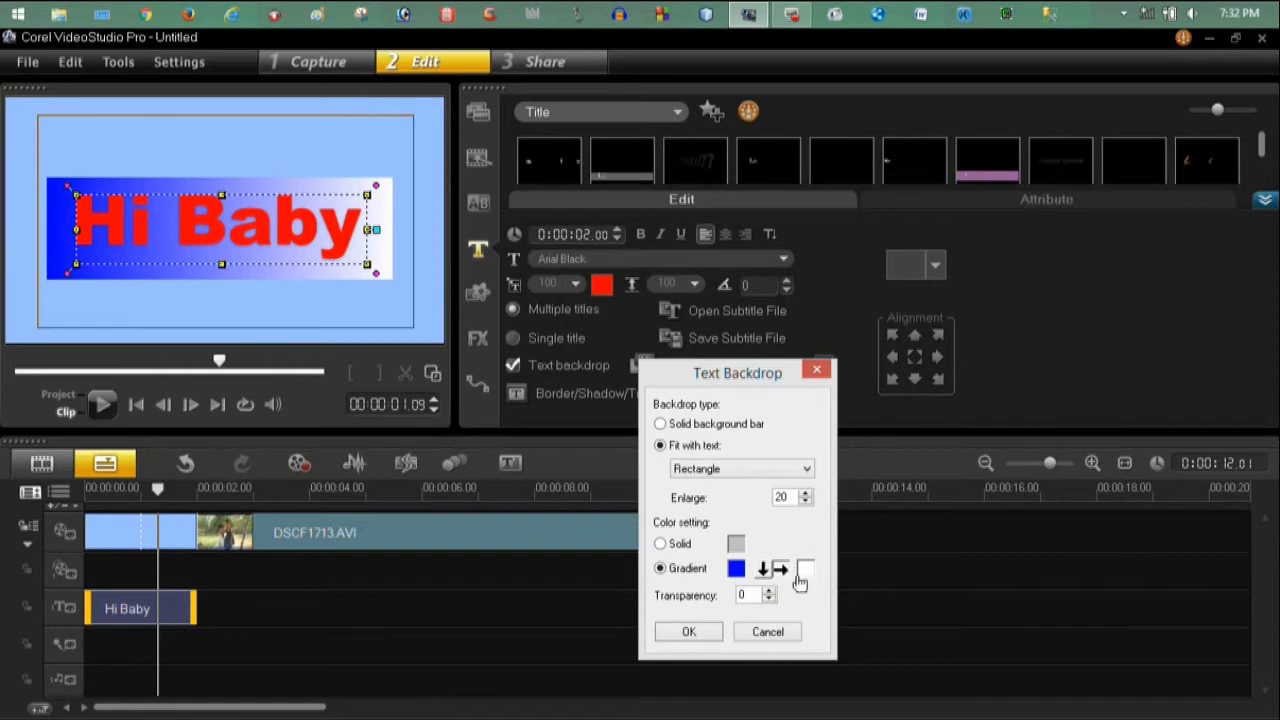
{"action": "double_click", "coordinate": [745, 594]}
{"action": "type", "text": "66"}
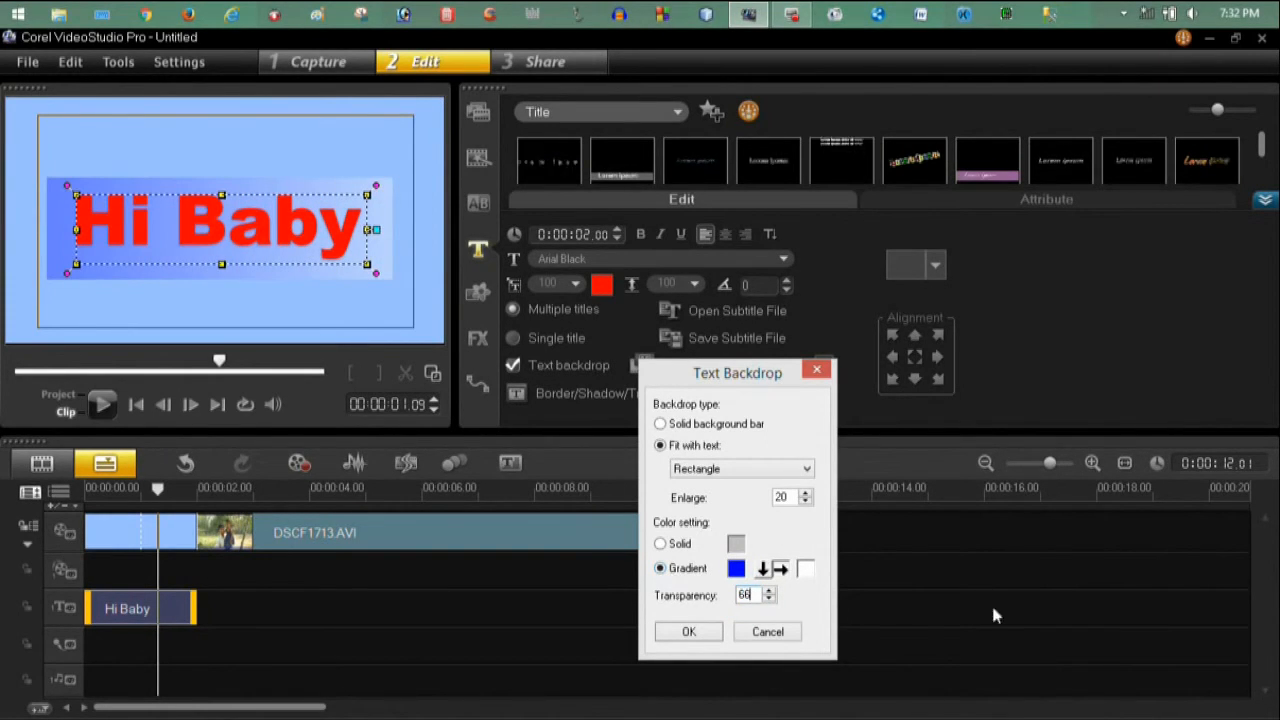
{"action": "double_click", "coordinate": [748, 595]}
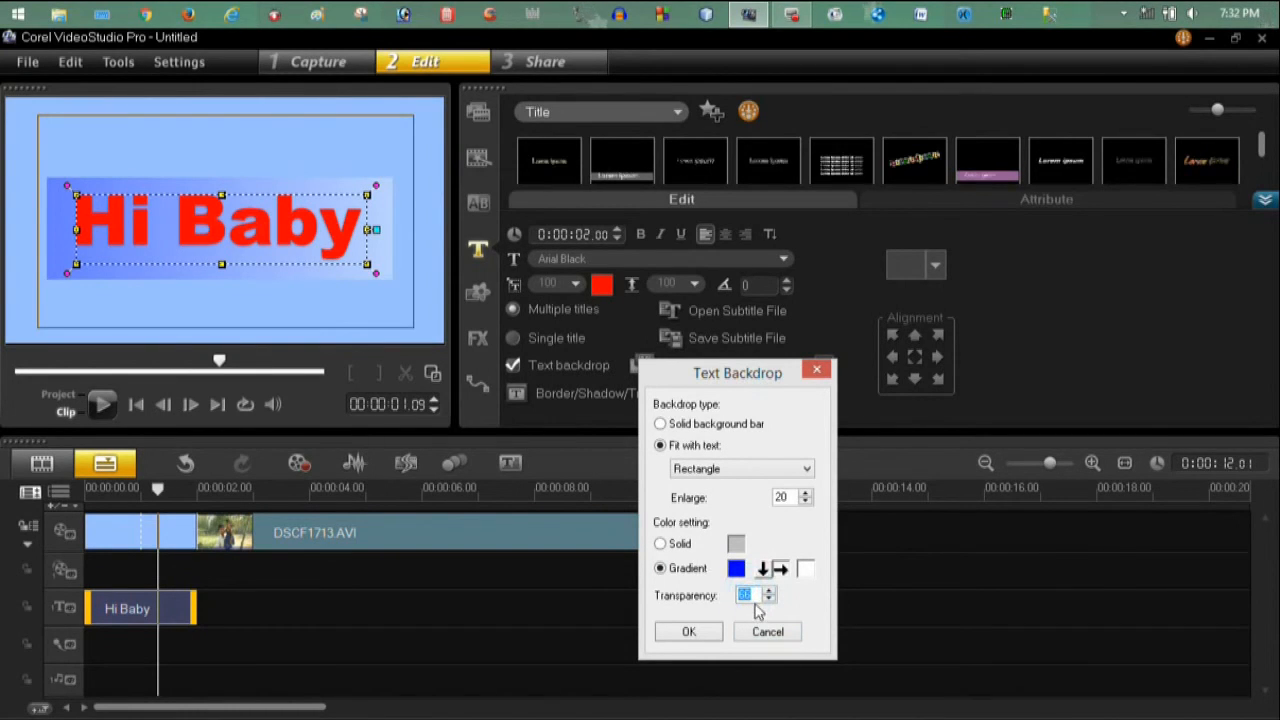
{"action": "left_click", "coordinate": [688, 632]}
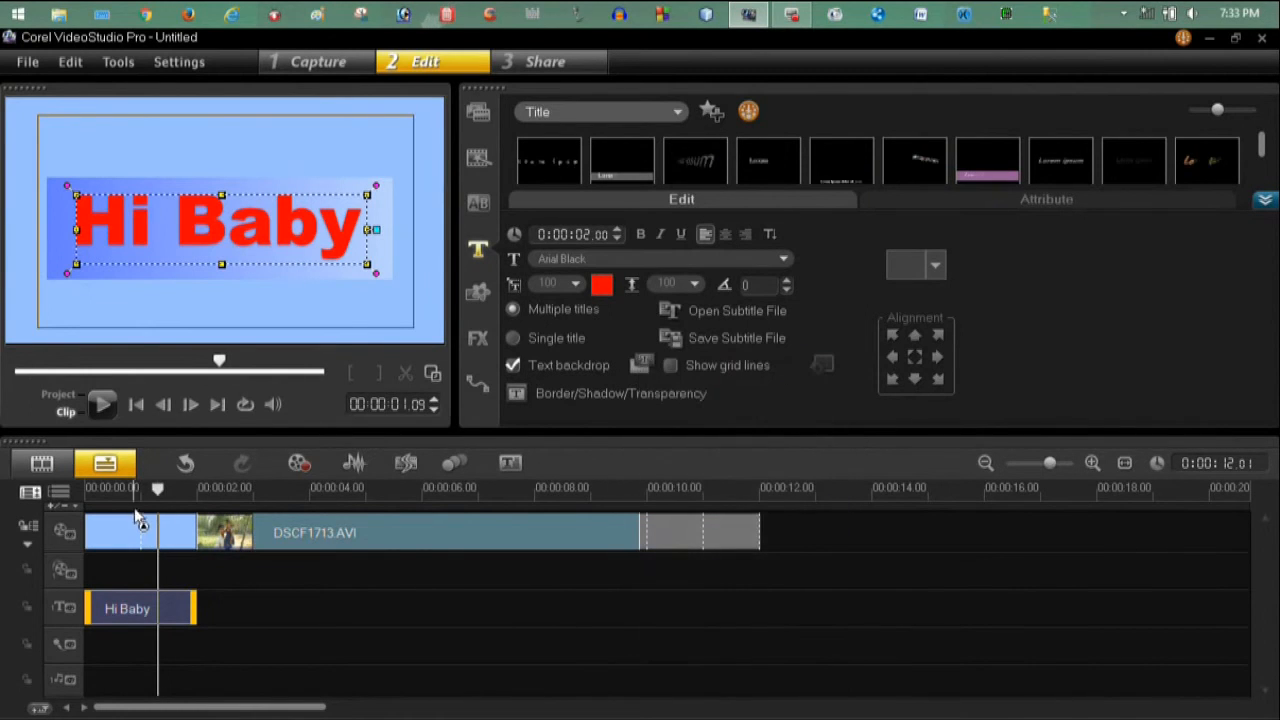
Try transparent text on the "Hi Baby" title, set its border line color to red, and turn text transparency off again
{"action": "left_click", "coordinate": [109, 490]}
{"action": "left_click_drag", "start_coordinate": [114, 491], "coordinate": [143, 500]}
{"action": "left_click", "coordinate": [266, 254]}
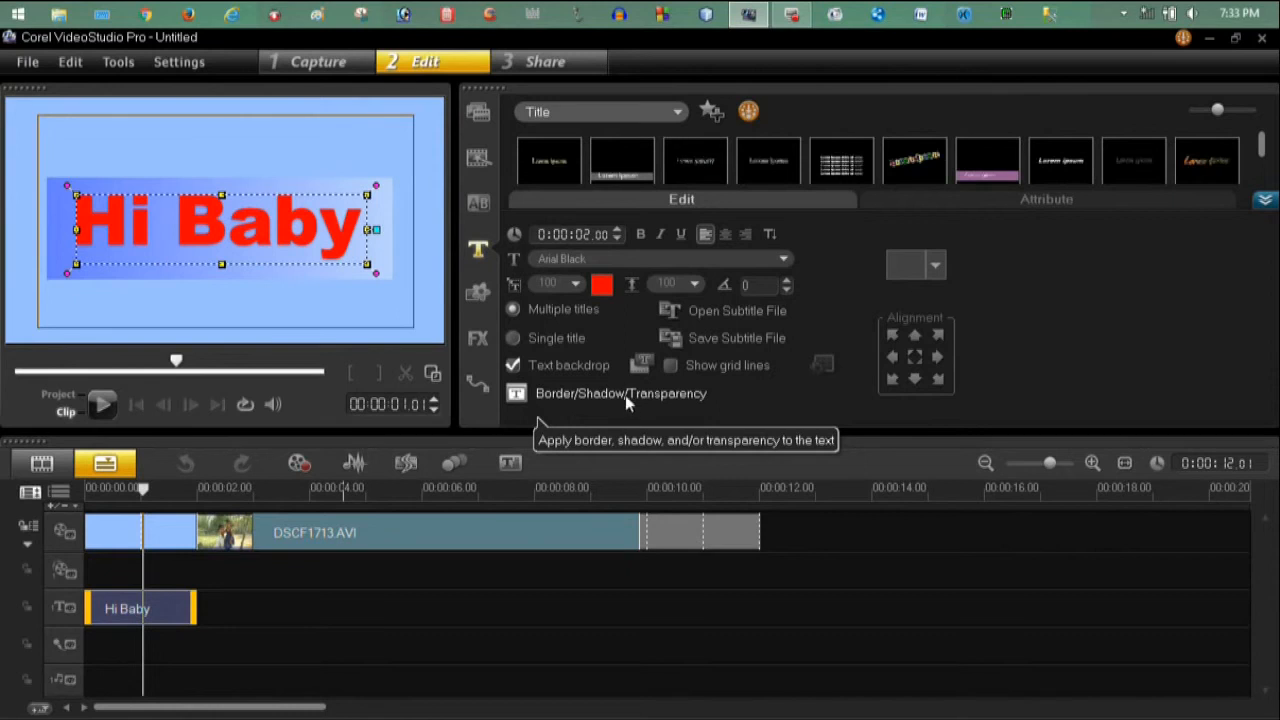
{"action": "left_click", "coordinate": [664, 396]}
{"action": "left_click", "coordinate": [531, 477]}
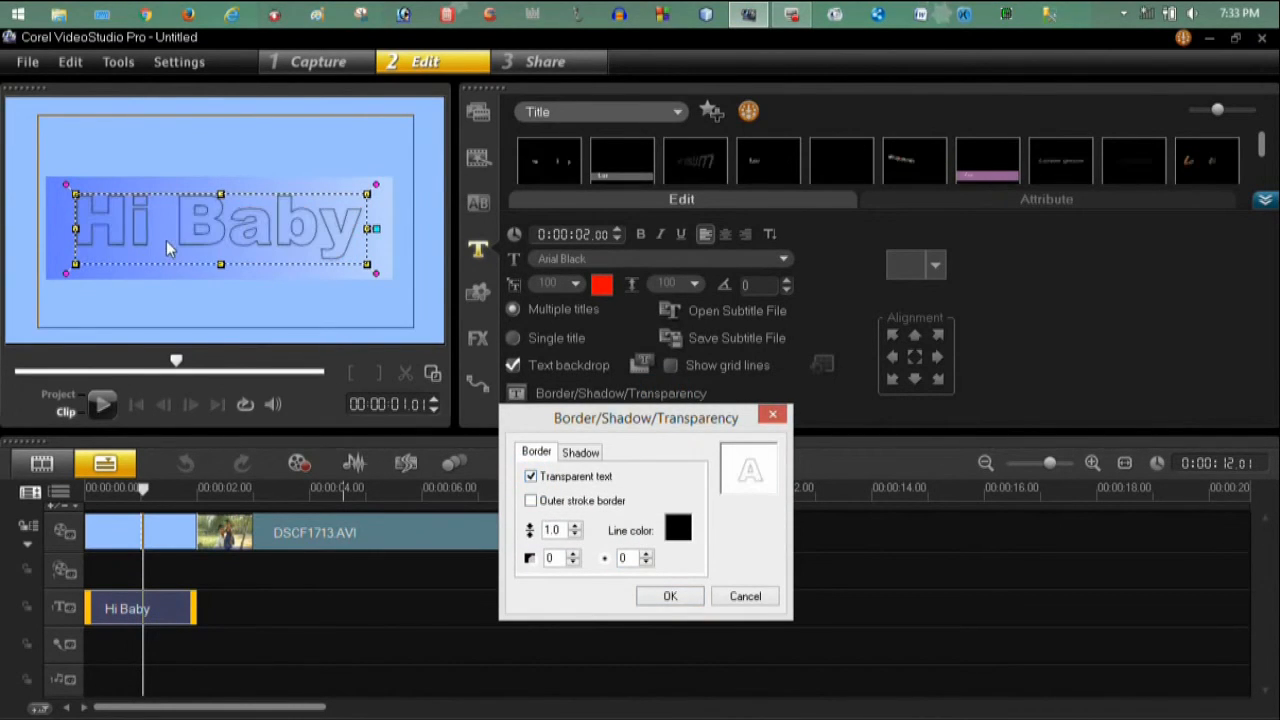
{"action": "left_click", "coordinate": [678, 530]}
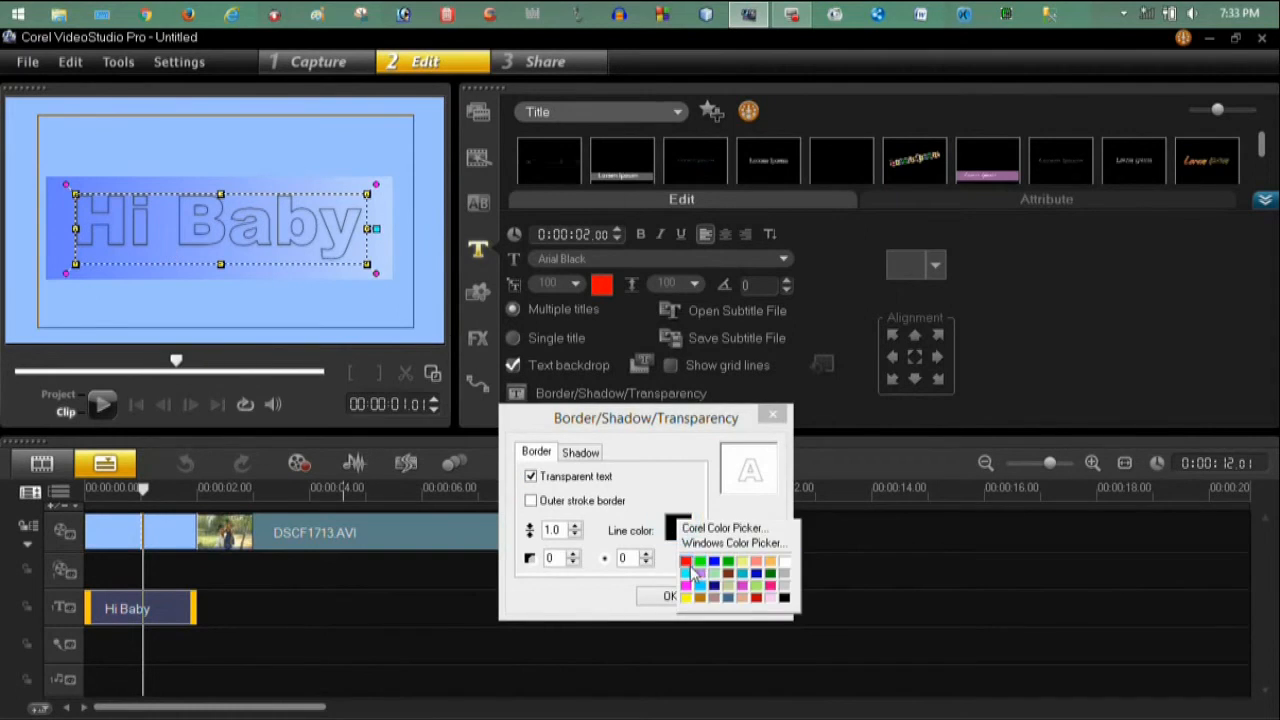
{"action": "left_click", "coordinate": [688, 568]}
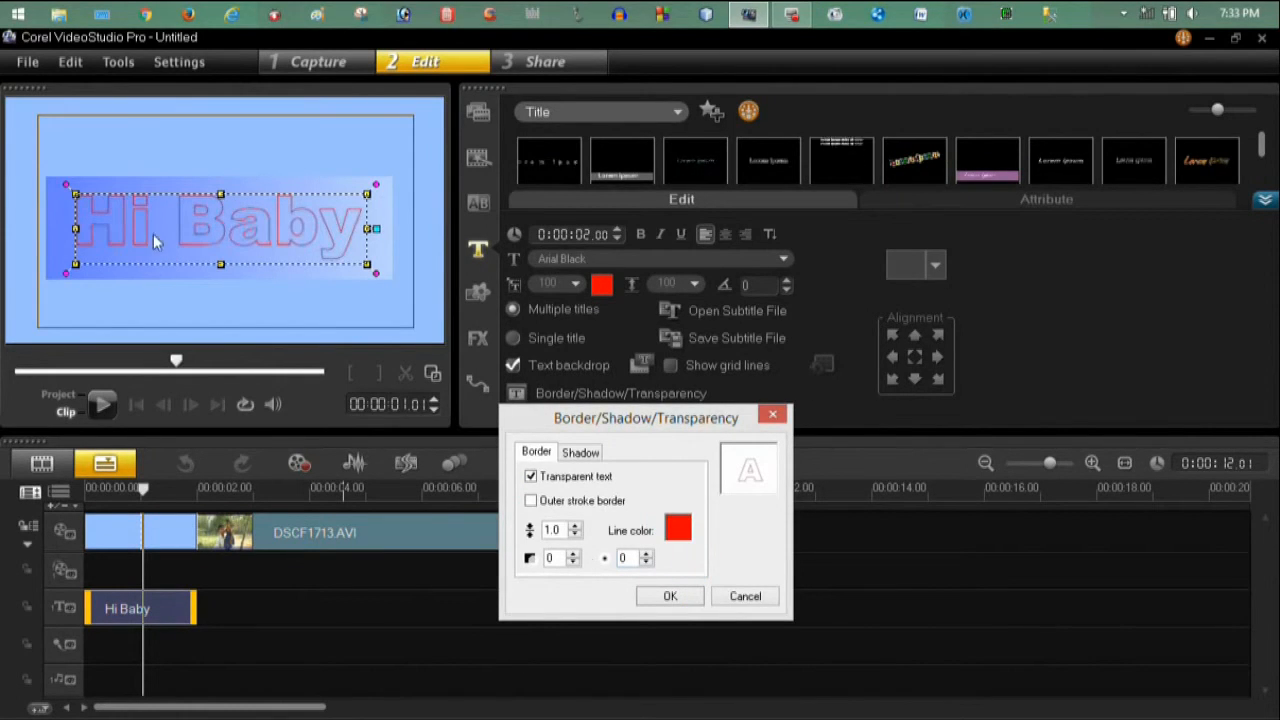
{"action": "left_click", "coordinate": [530, 477]}
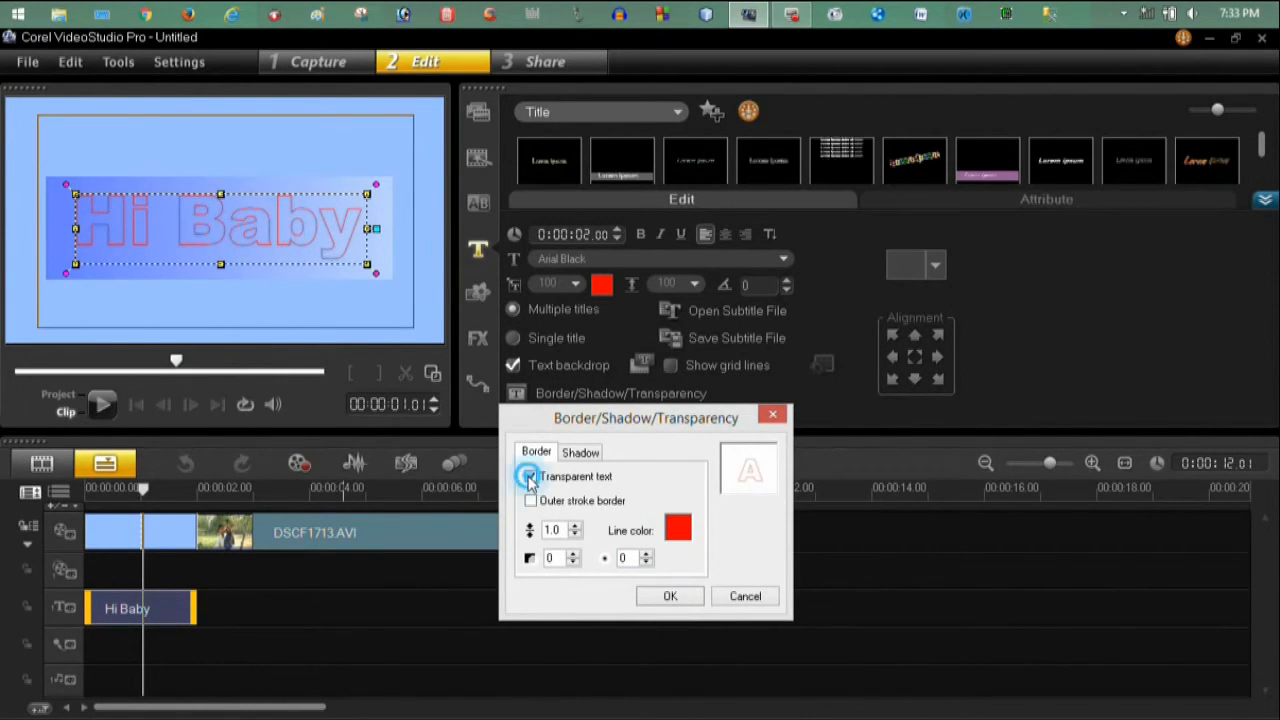
{"action": "left_click", "coordinate": [668, 595]}
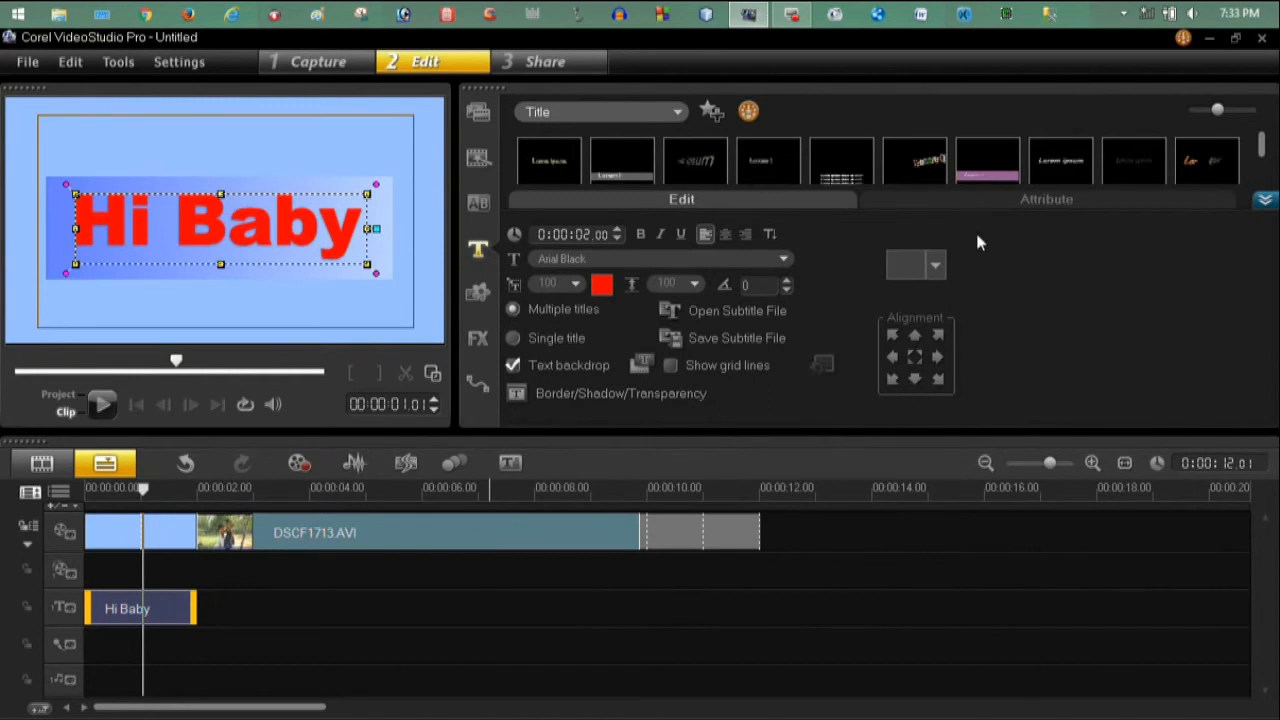
Look through the preset title styles without choosing one and align the "Hi Baby" title to the center of the frame
{"action": "left_click", "coordinate": [935, 265]}
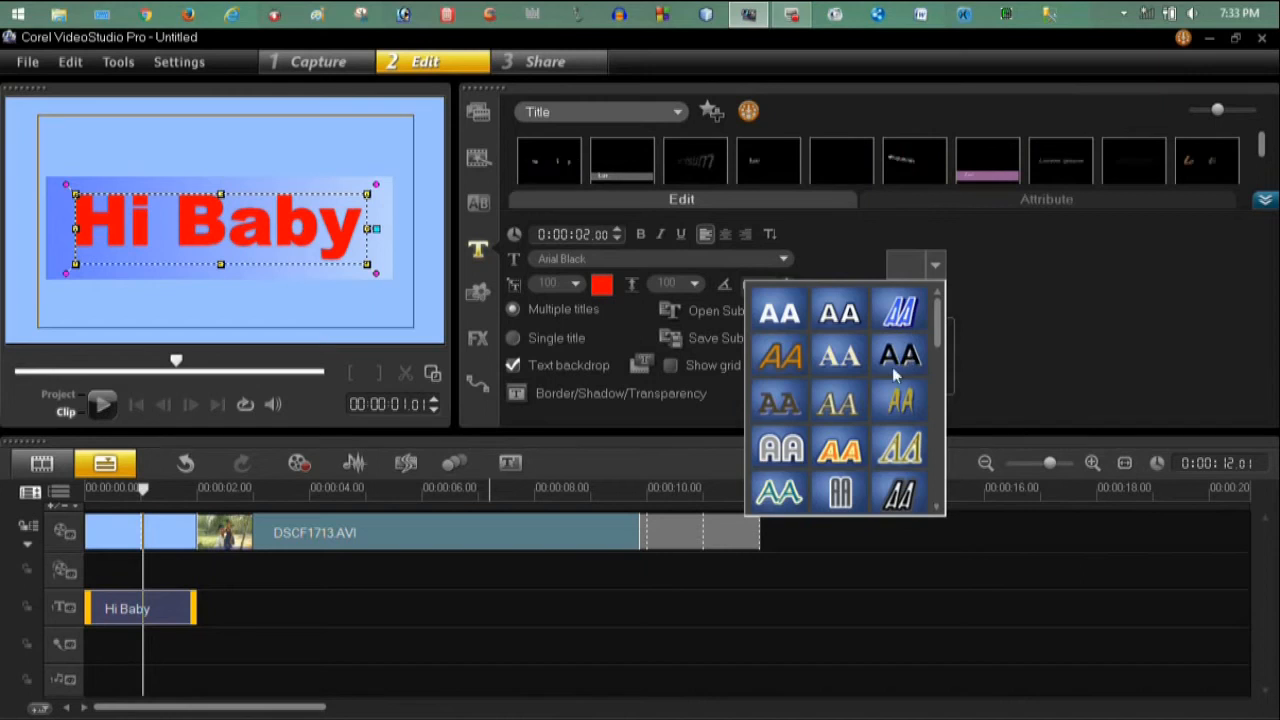
{"action": "left_click", "coordinate": [1051, 304]}
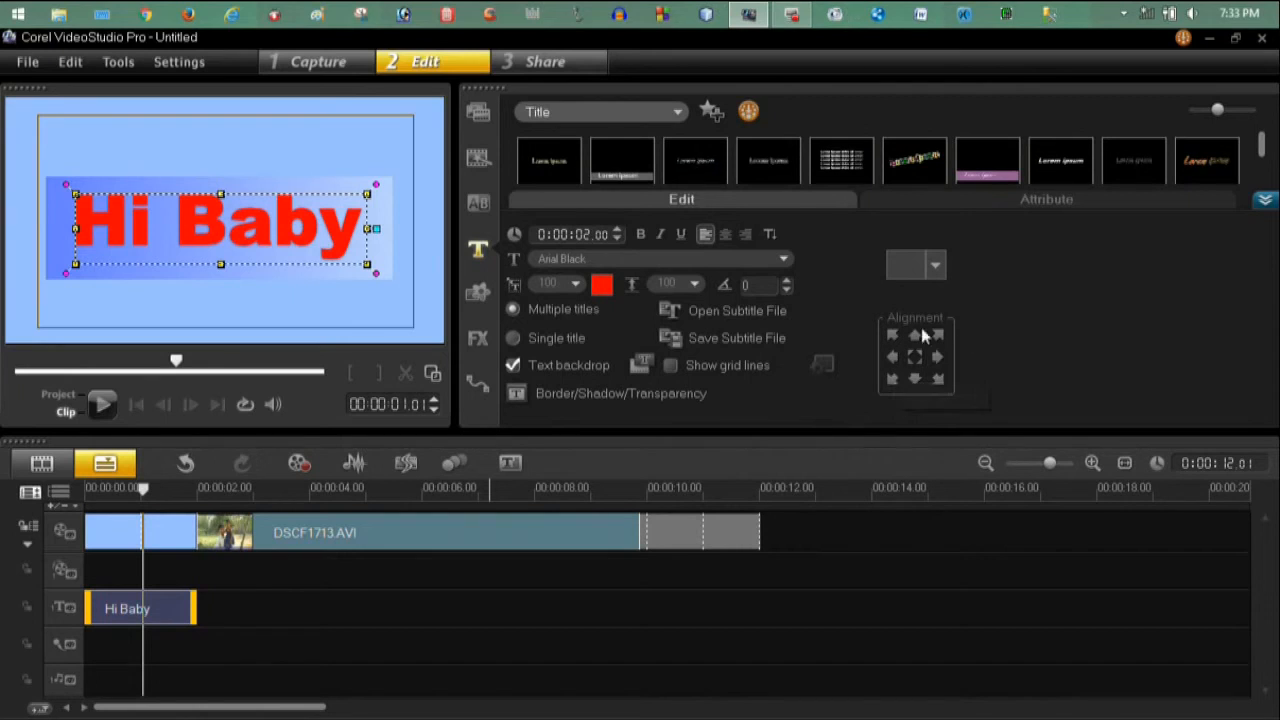
{"action": "left_click", "coordinate": [914, 357]}
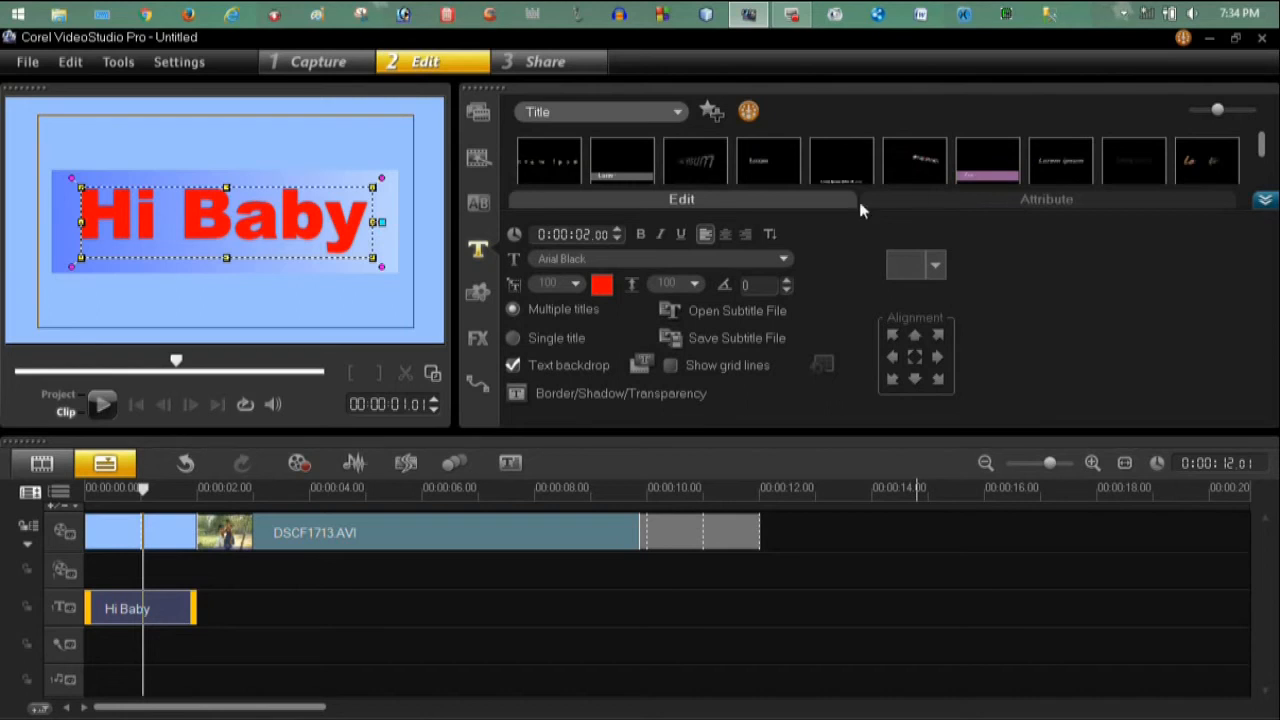
Apply the second Drop animation preset to the "Hi Baby" title and play the project from the beginning
{"action": "left_click", "coordinate": [998, 204]}
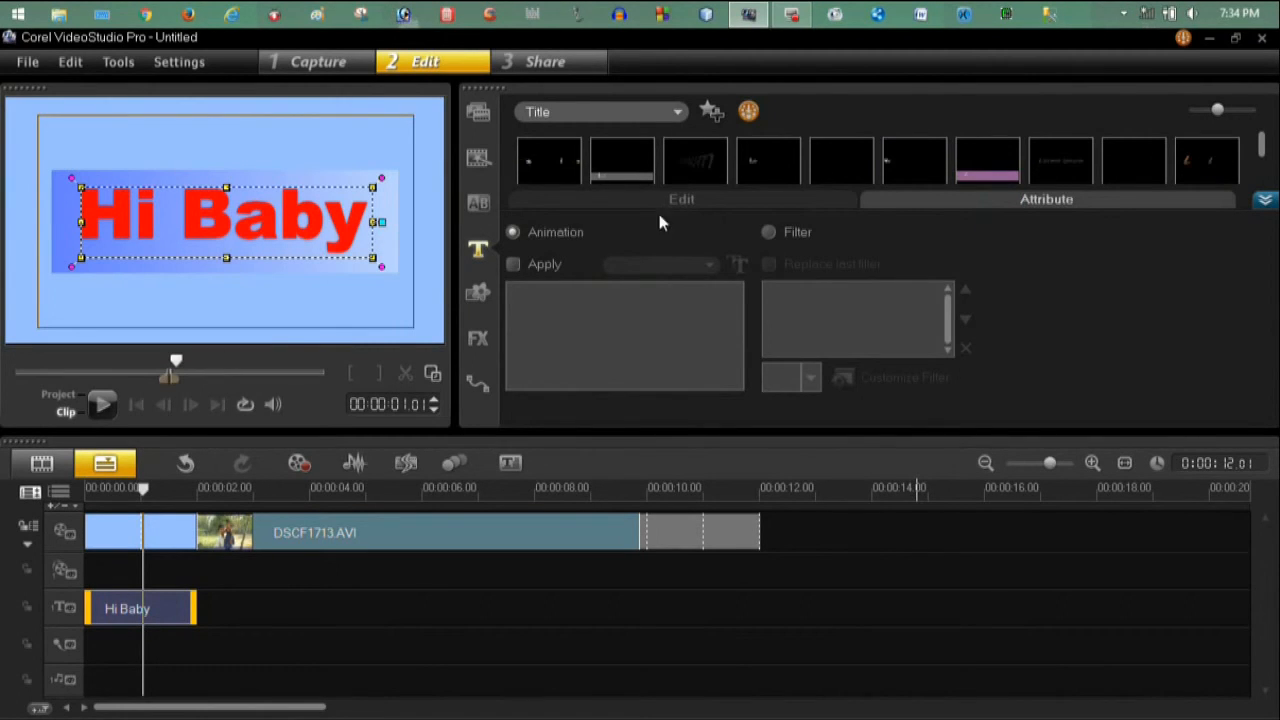
{"action": "left_click", "coordinate": [513, 265]}
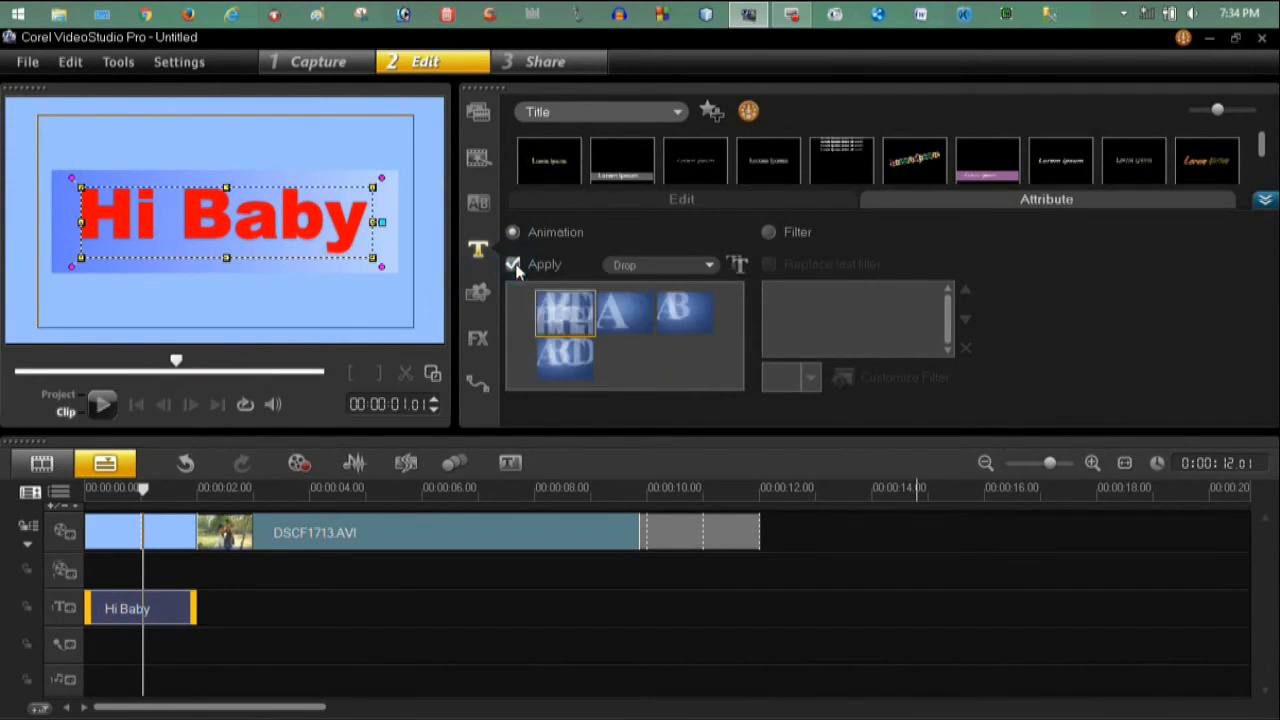
{"action": "left_click", "coordinate": [685, 265]}
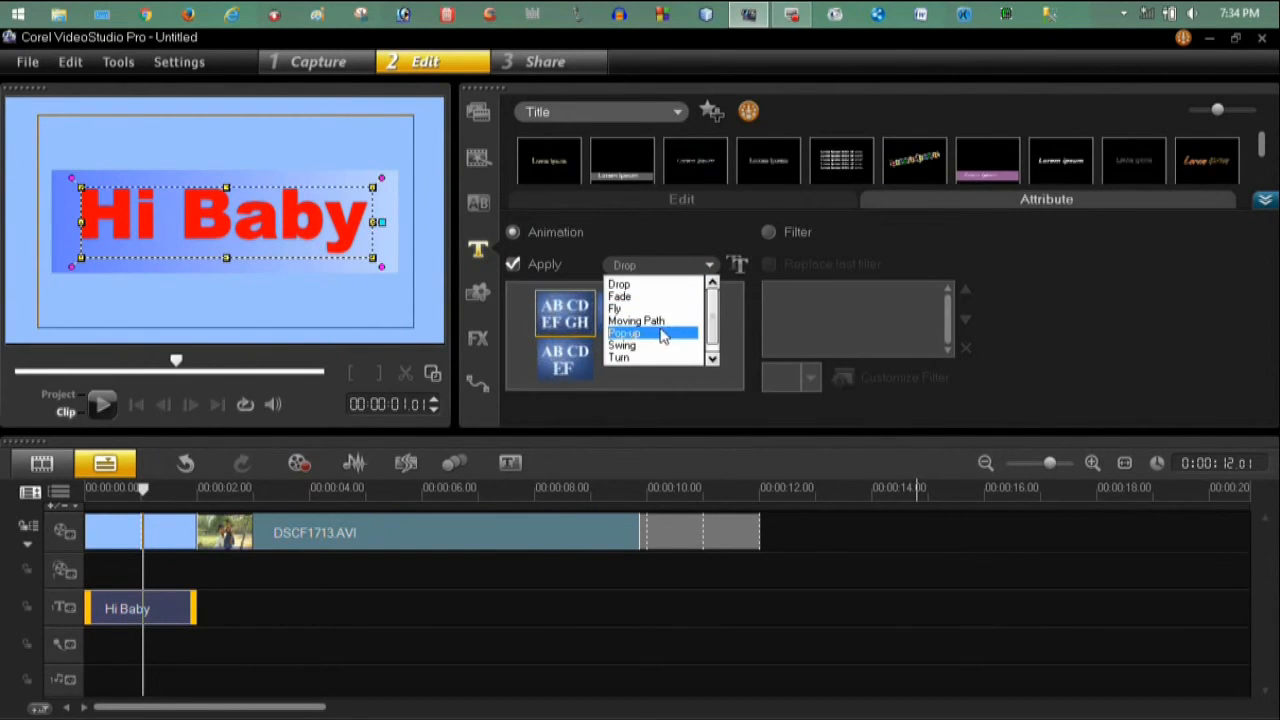
{"action": "left_click", "coordinate": [666, 285]}
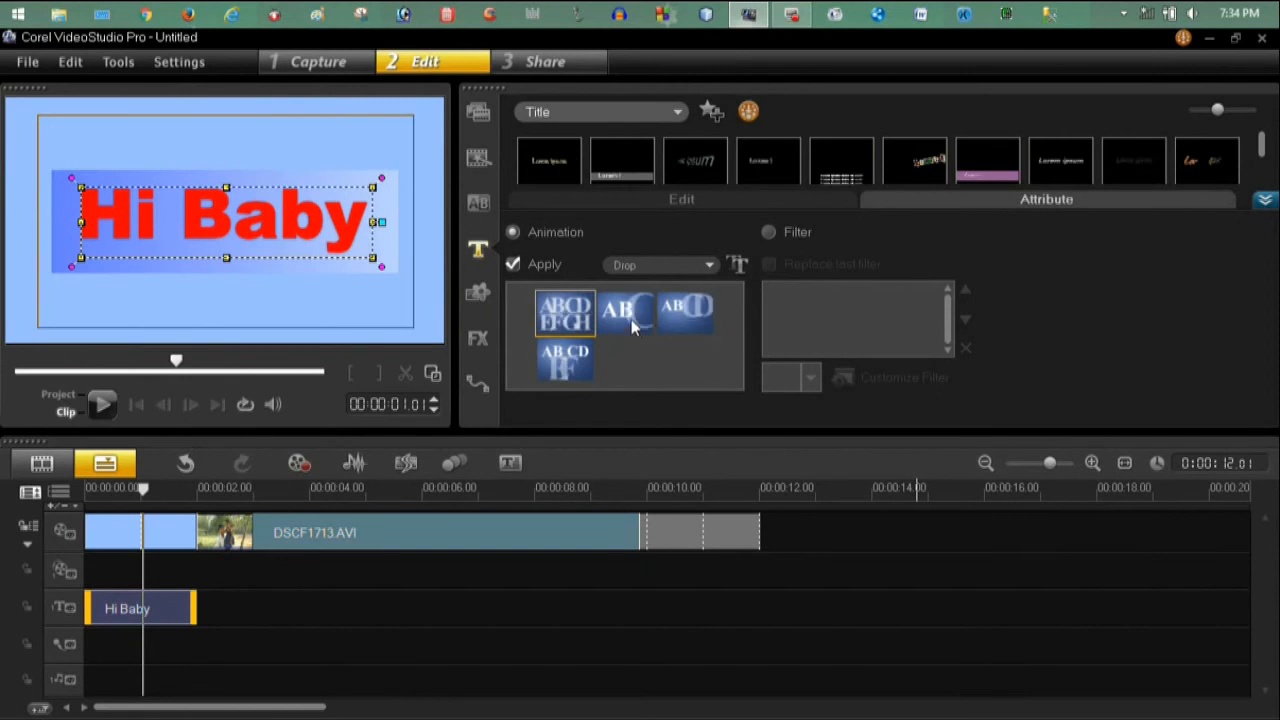
{"action": "left_click", "coordinate": [631, 319]}
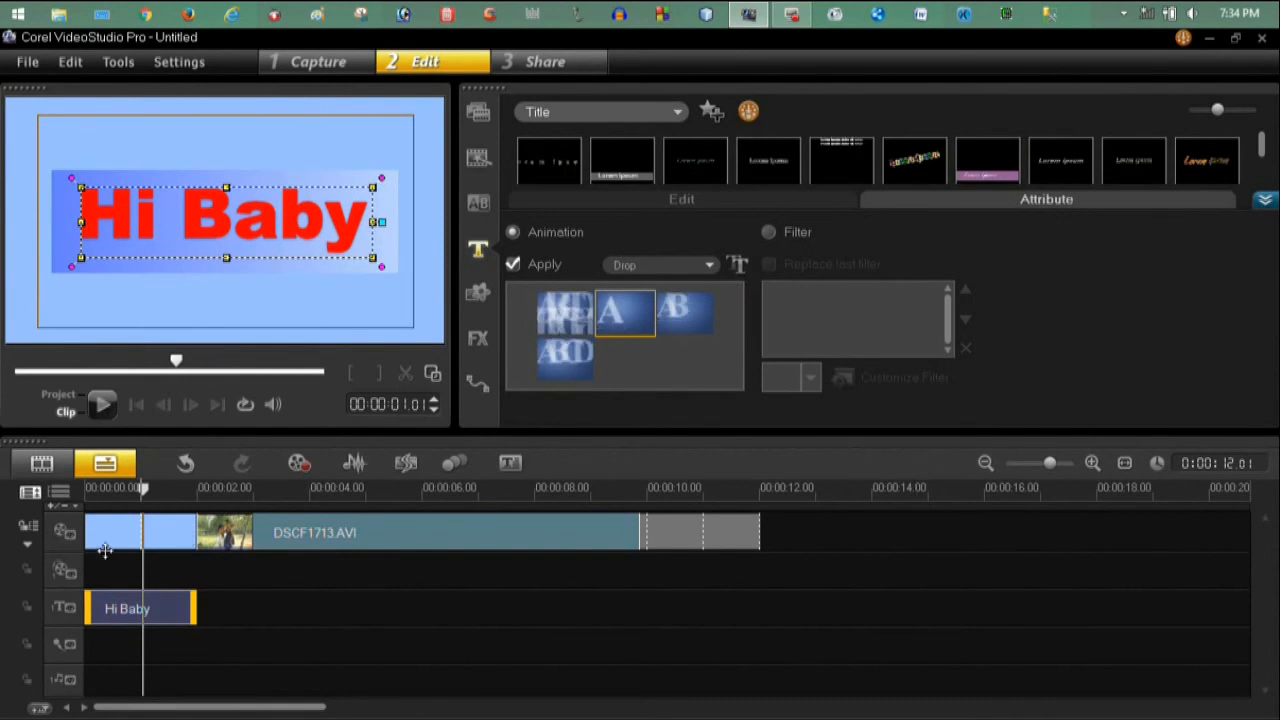
{"action": "left_click", "coordinate": [86, 491]}
{"action": "key", "text": "space"}
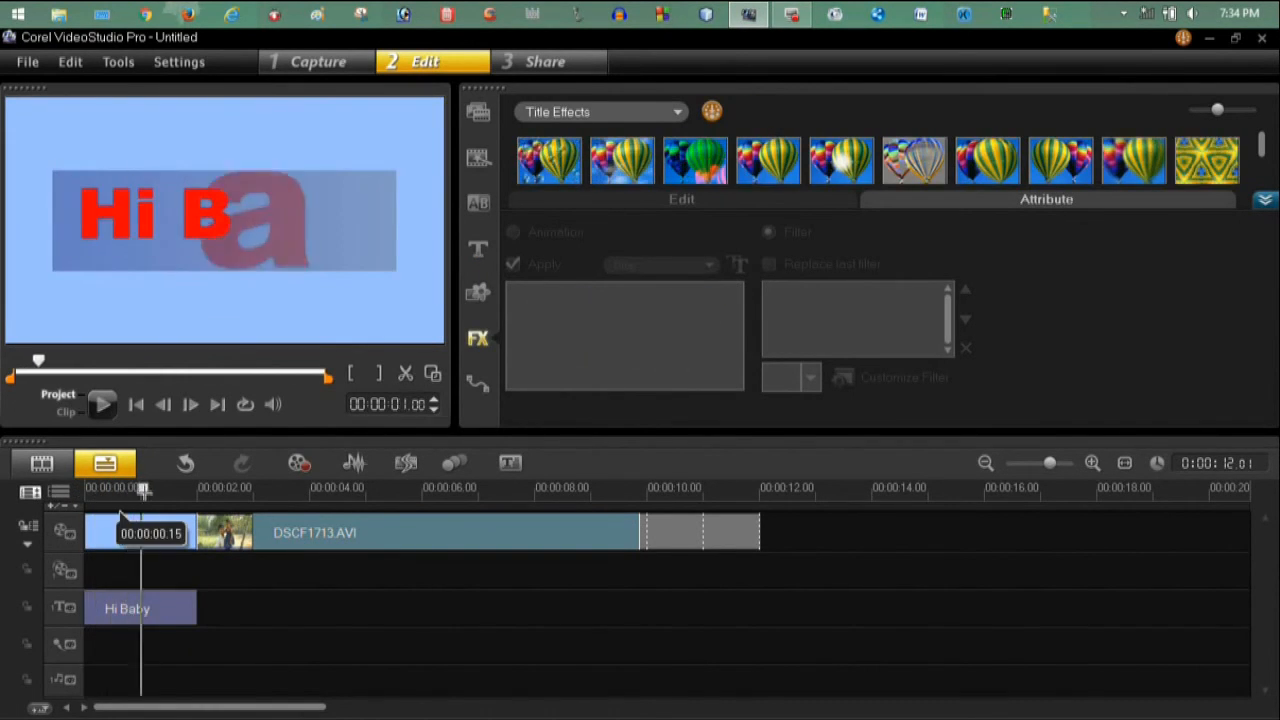
Examine the Drop animation's unit options and the title filter settings for "Hi Baby" without changing them
{"action": "left_click", "coordinate": [157, 609]}
{"action": "left_click", "coordinate": [740, 265]}
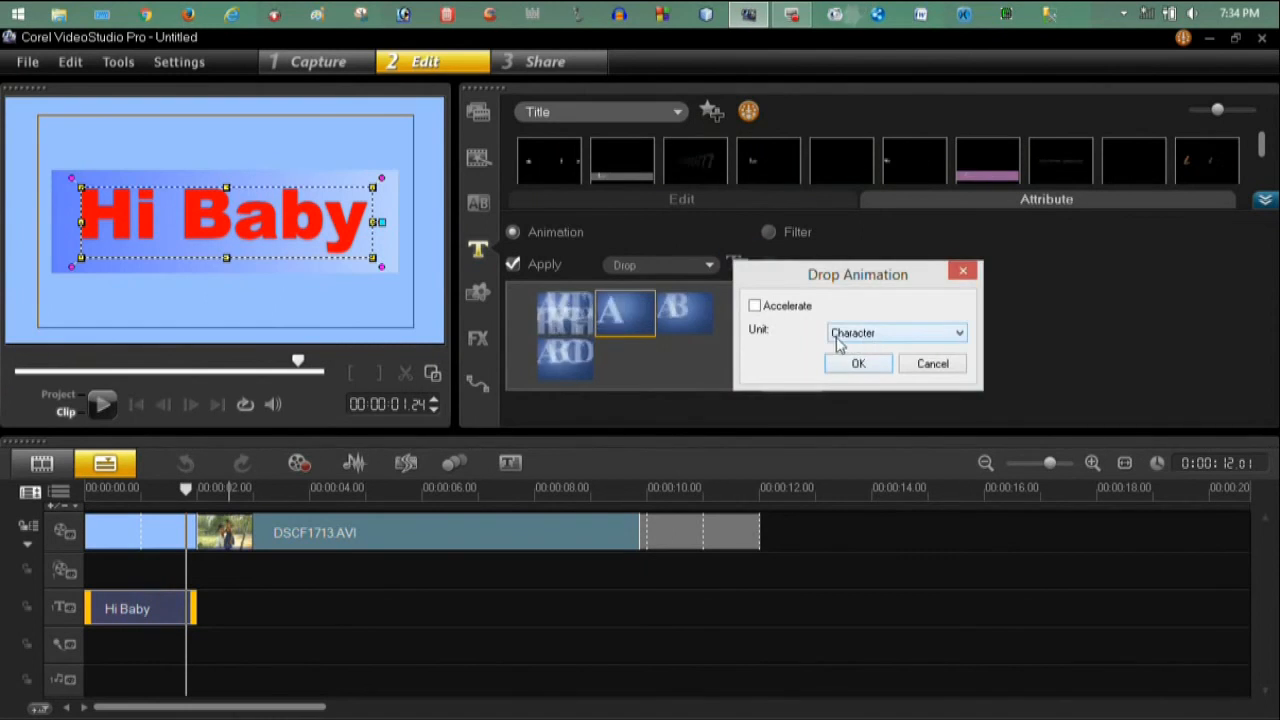
{"action": "left_click", "coordinate": [872, 336]}
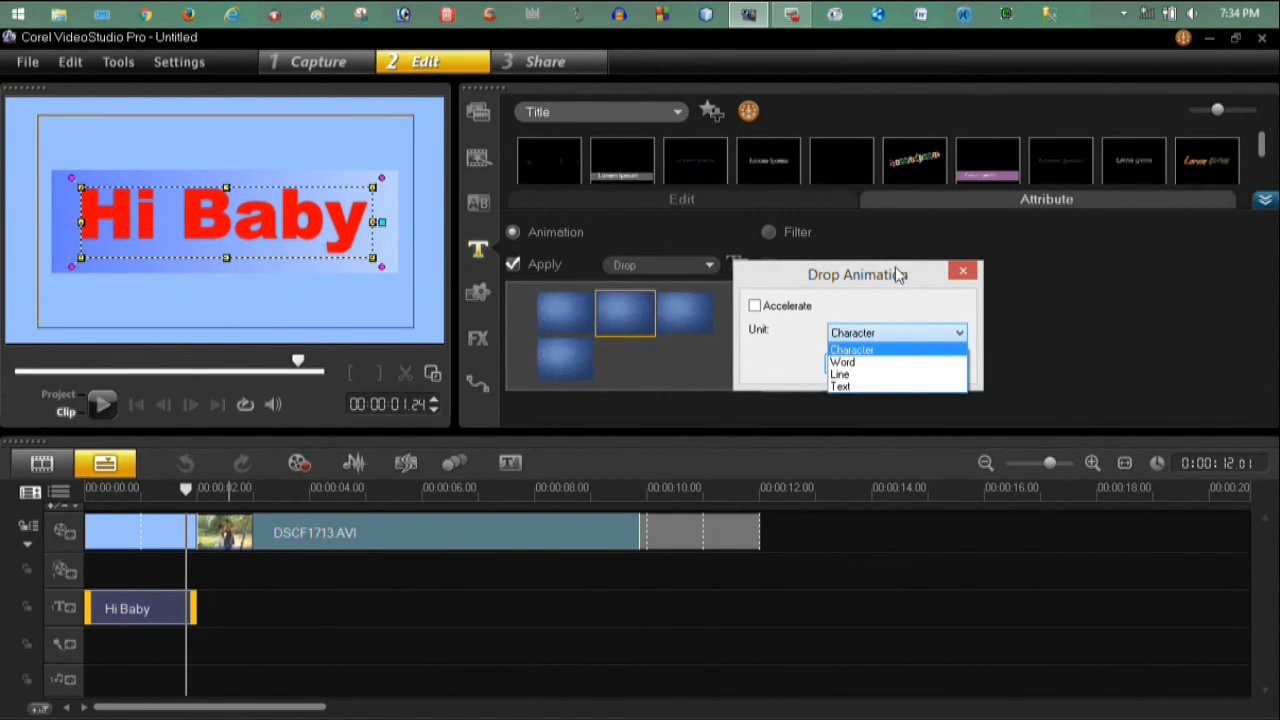
{"action": "left_click", "coordinate": [962, 274]}
{"action": "left_click", "coordinate": [962, 274]}
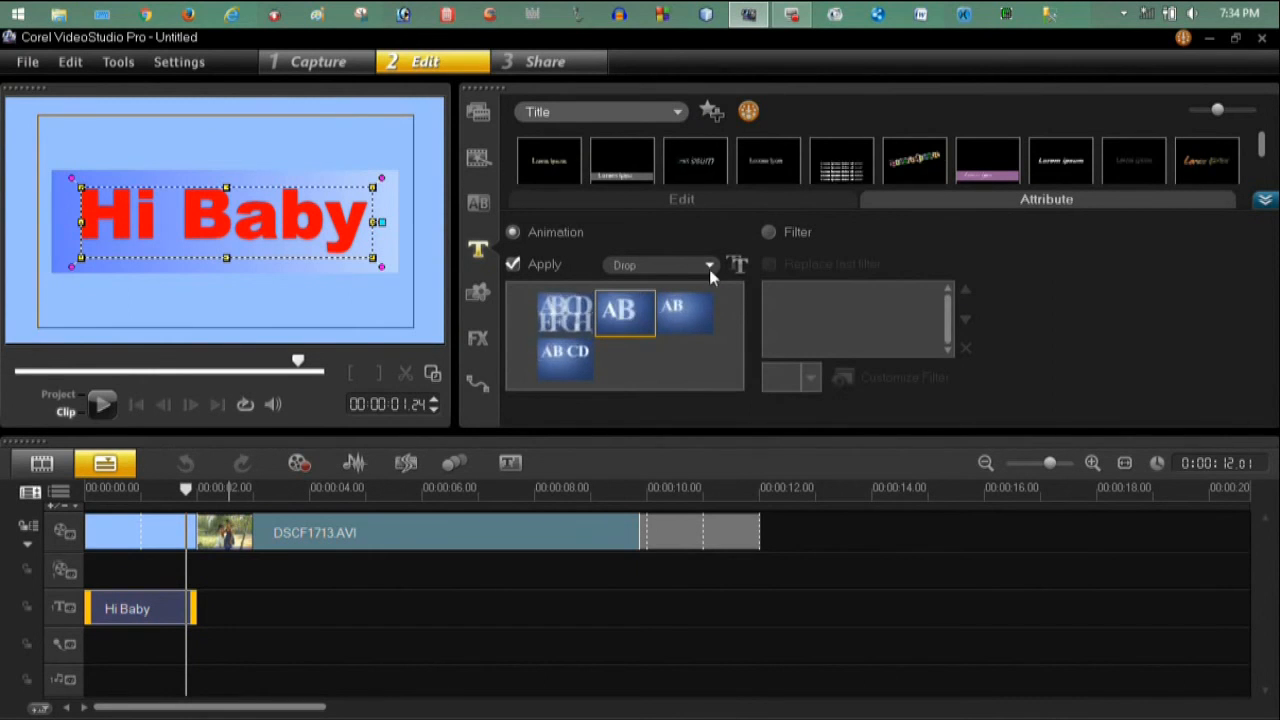
{"action": "left_click", "coordinate": [768, 231]}
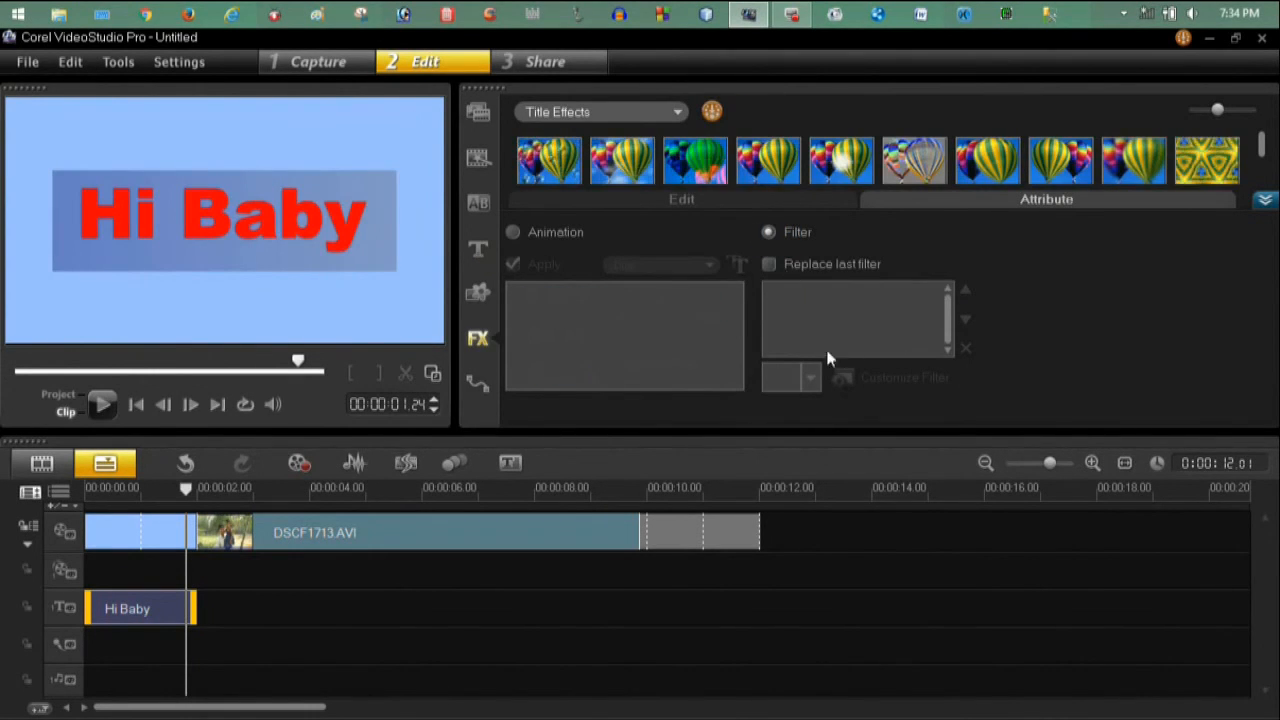
{"action": "left_click", "coordinate": [515, 233]}
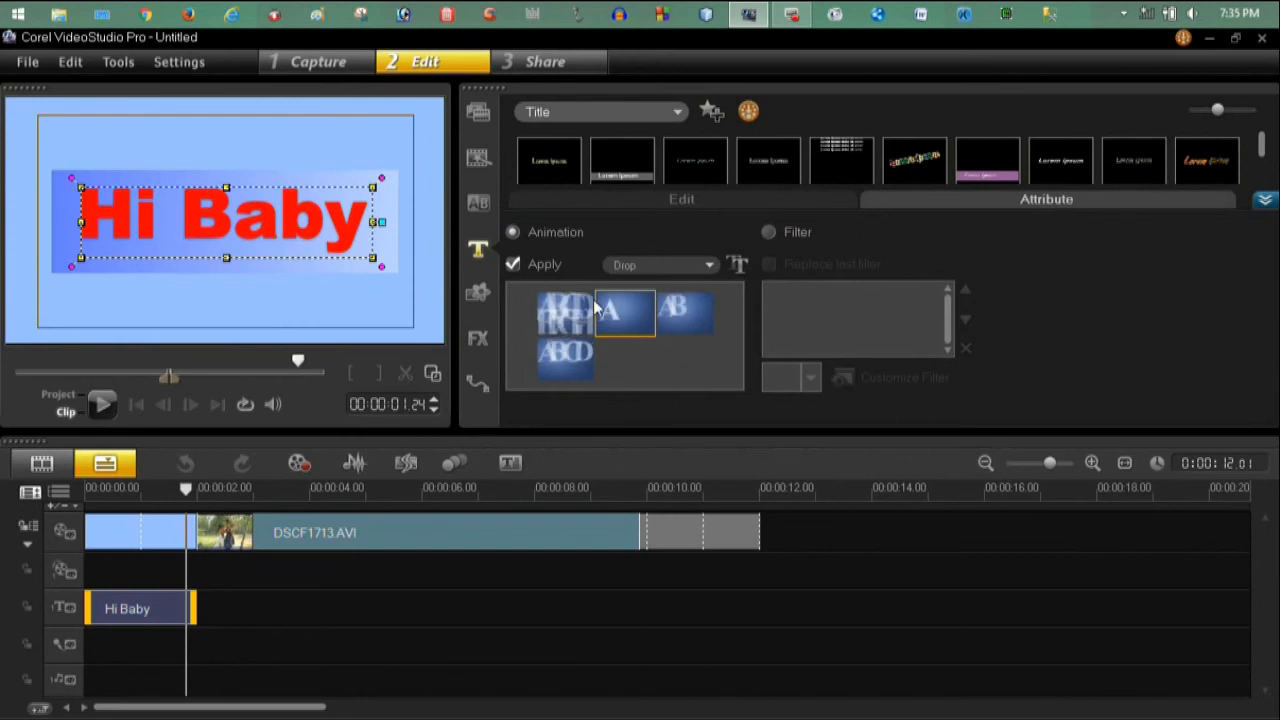
Add a "Thanks" title at the start of the gray color clip that follows the video clip
{"action": "left_click_drag", "start_coordinate": [92, 490], "coordinate": [639, 580]}
{"action": "double_click", "coordinate": [110, 207]}
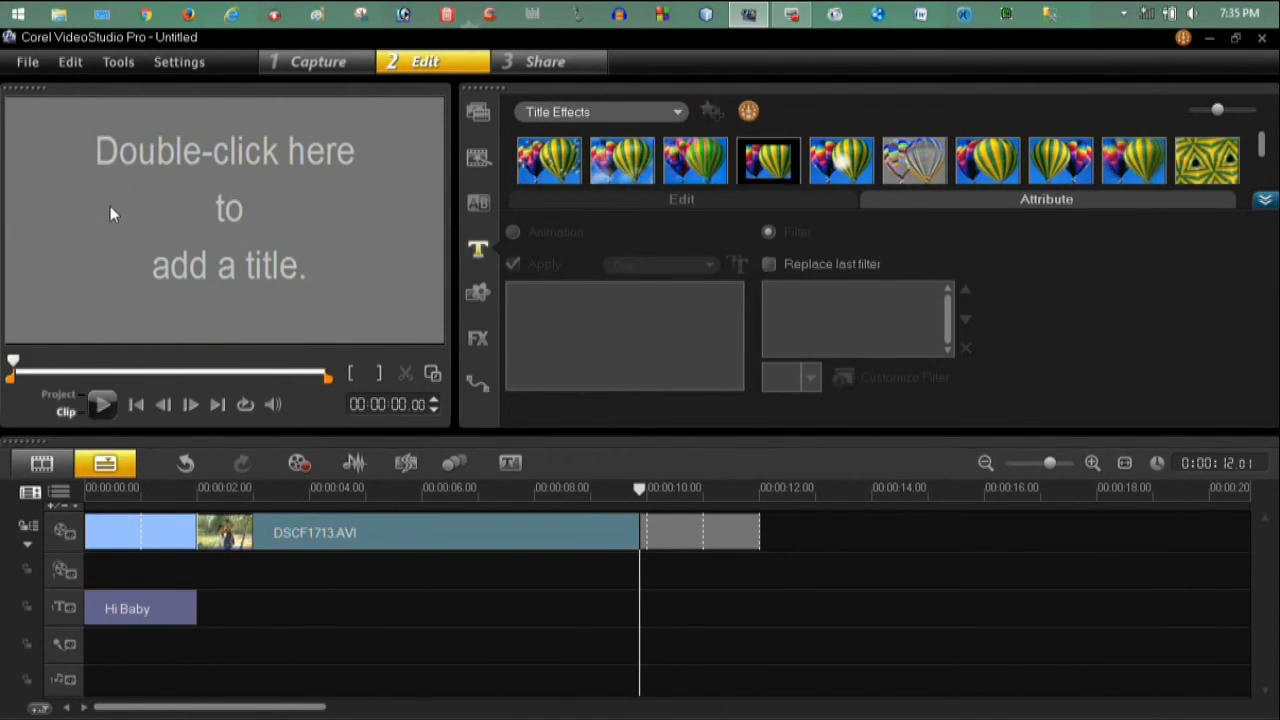
{"action": "type", "text": "T"}
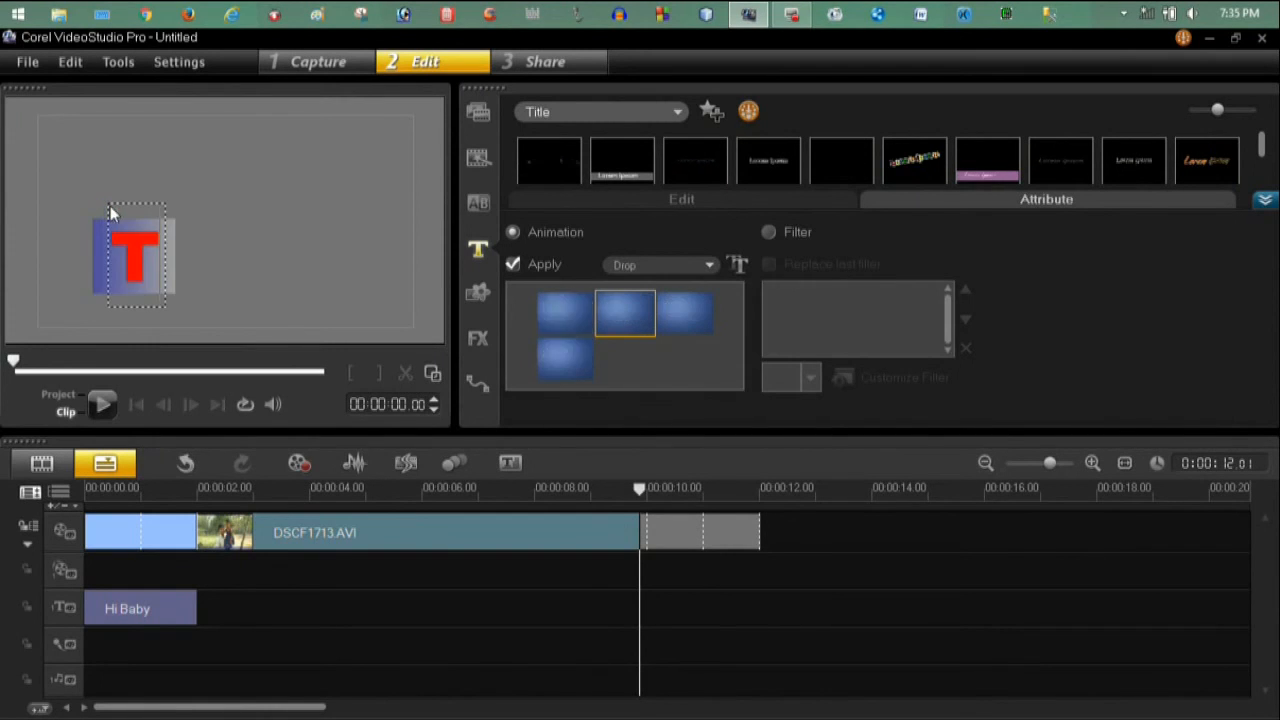
{"action": "type", "text": "hanks"}
{"action": "left_click", "coordinate": [257, 229]}
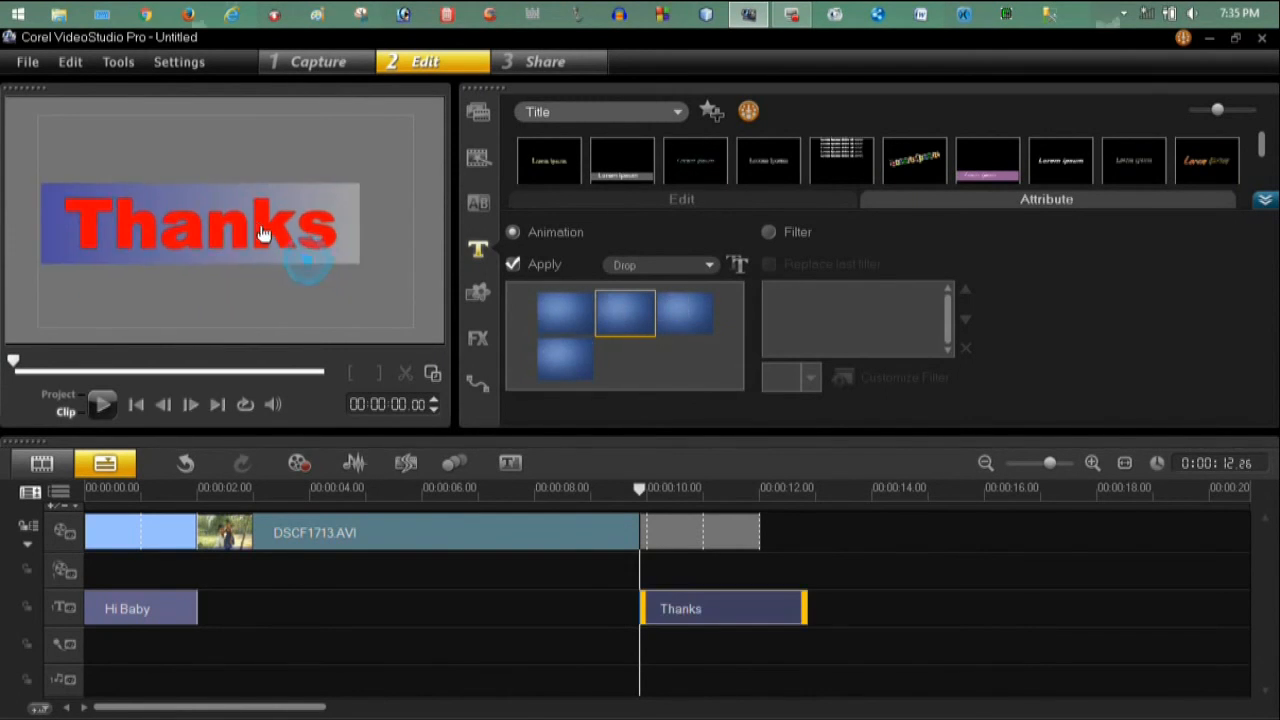
Remove the text backdrop from the "Thanks" title and set its text color to white
{"action": "left_click", "coordinate": [726, 612]}
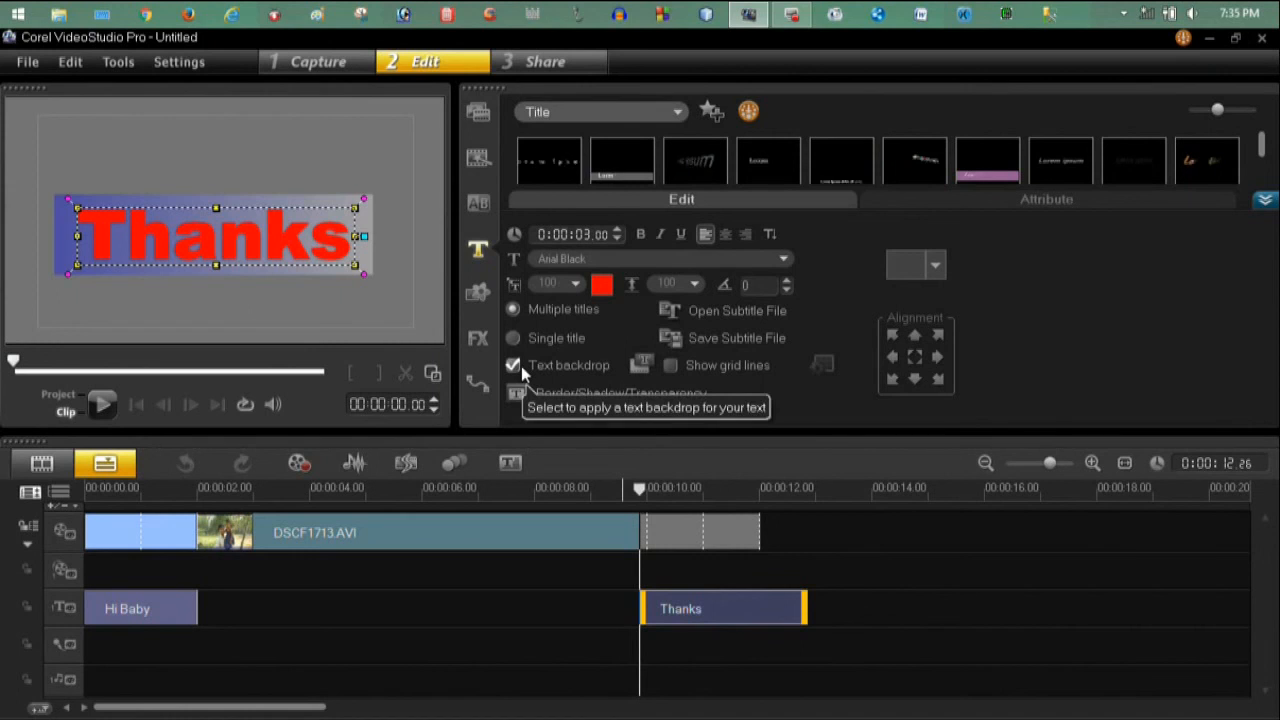
{"action": "left_click", "coordinate": [516, 366]}
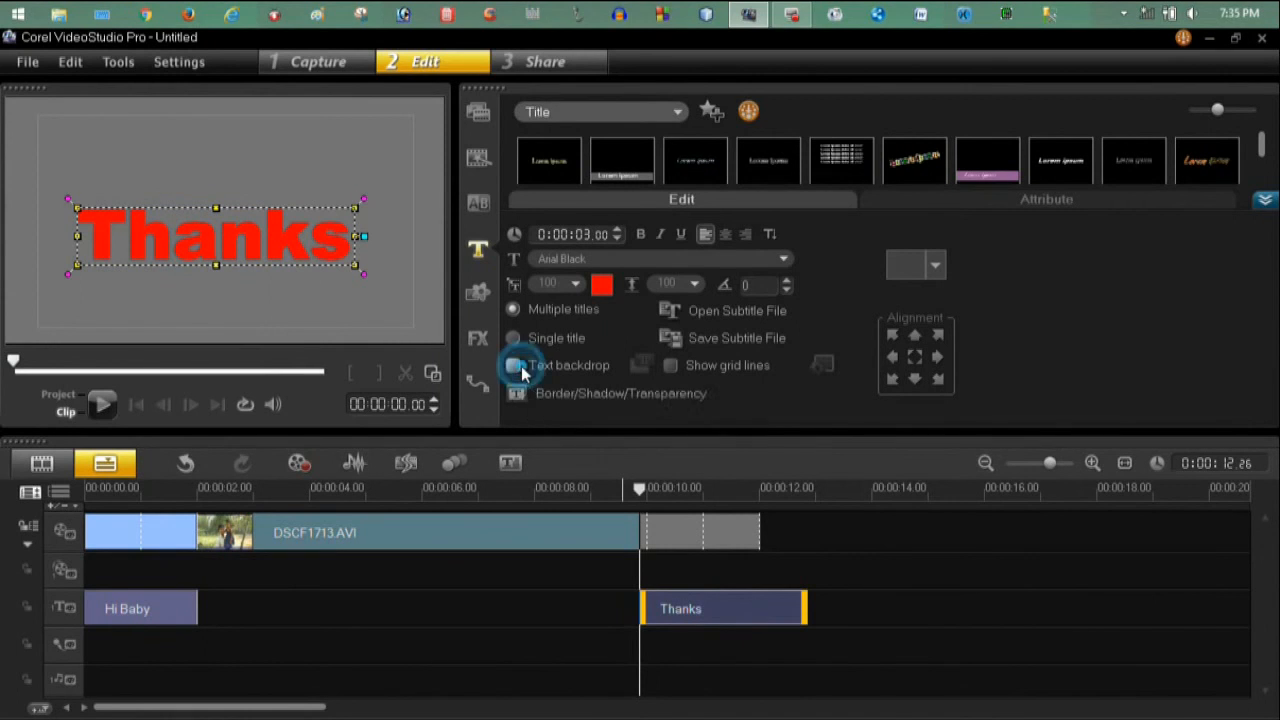
{"action": "left_click", "coordinate": [603, 286]}
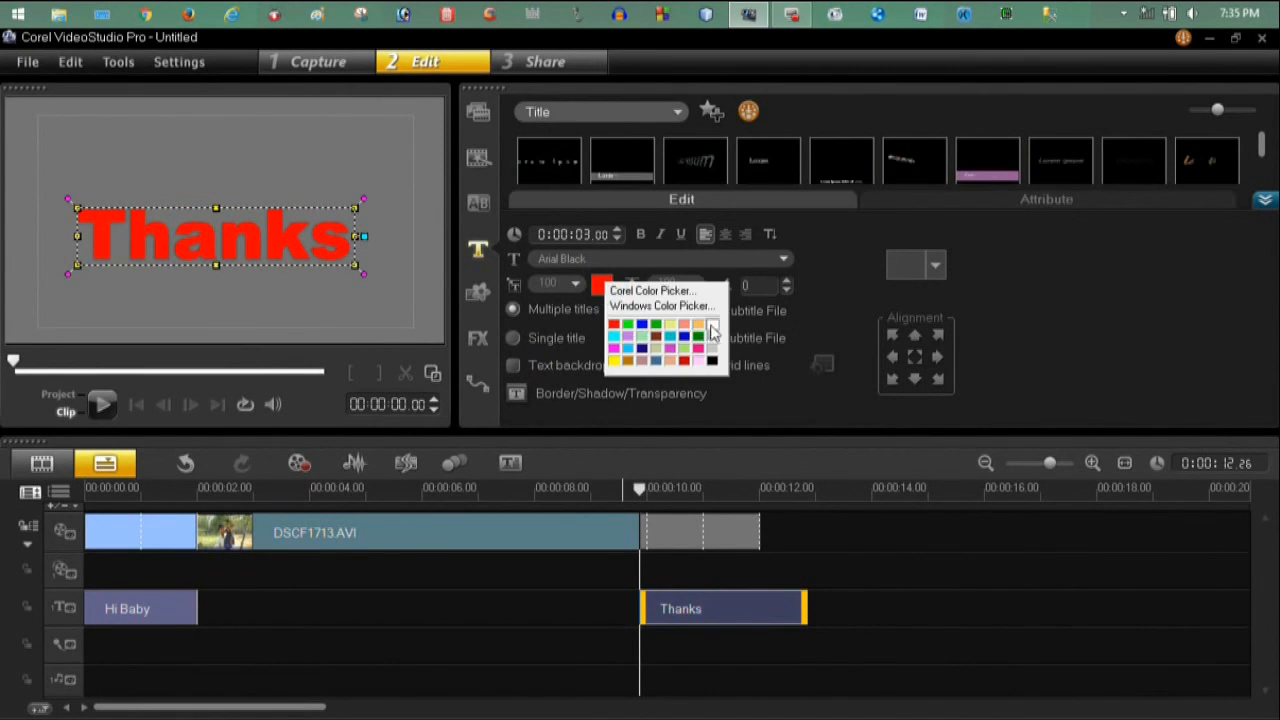
{"action": "left_click", "coordinate": [711, 330]}
Shorten the "Thanks" title to end with the gray color clip and preview that part of the project
{"action": "left_click_drag", "start_coordinate": [805, 608], "coordinate": [758, 609]}
{"action": "left_click_drag", "start_coordinate": [626, 490], "coordinate": [763, 492]}
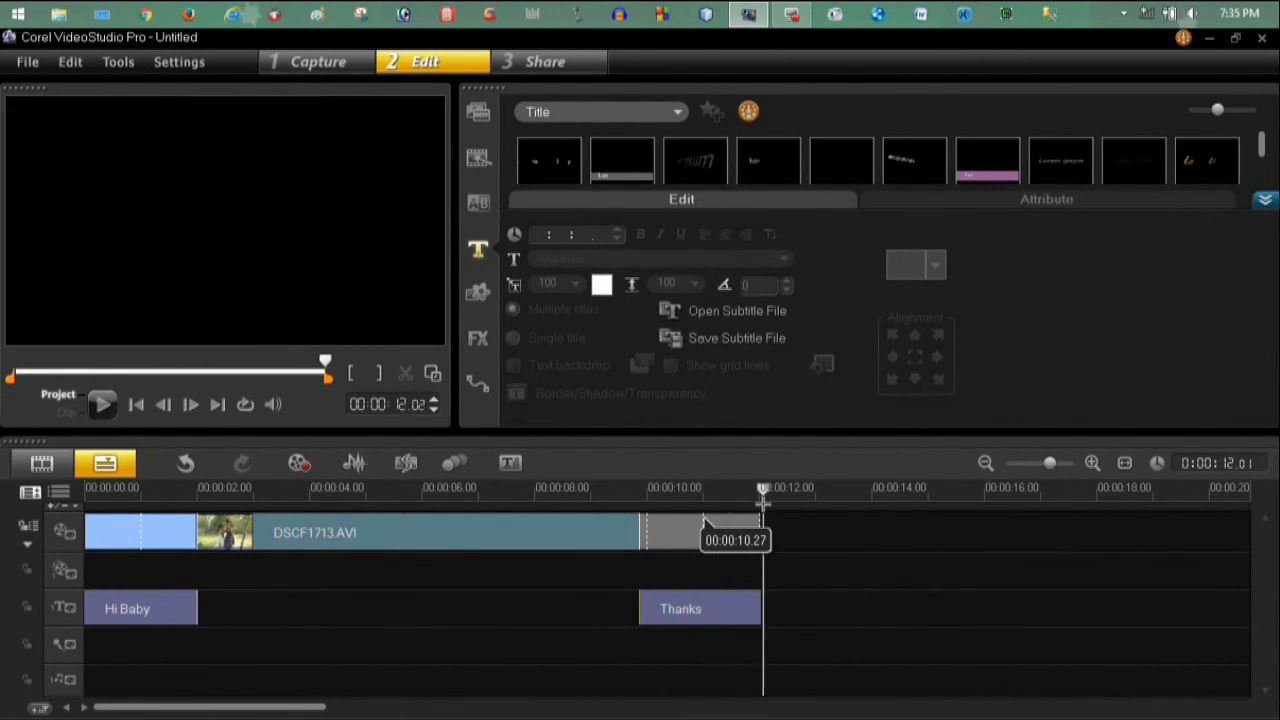
{"action": "key", "text": "space"}
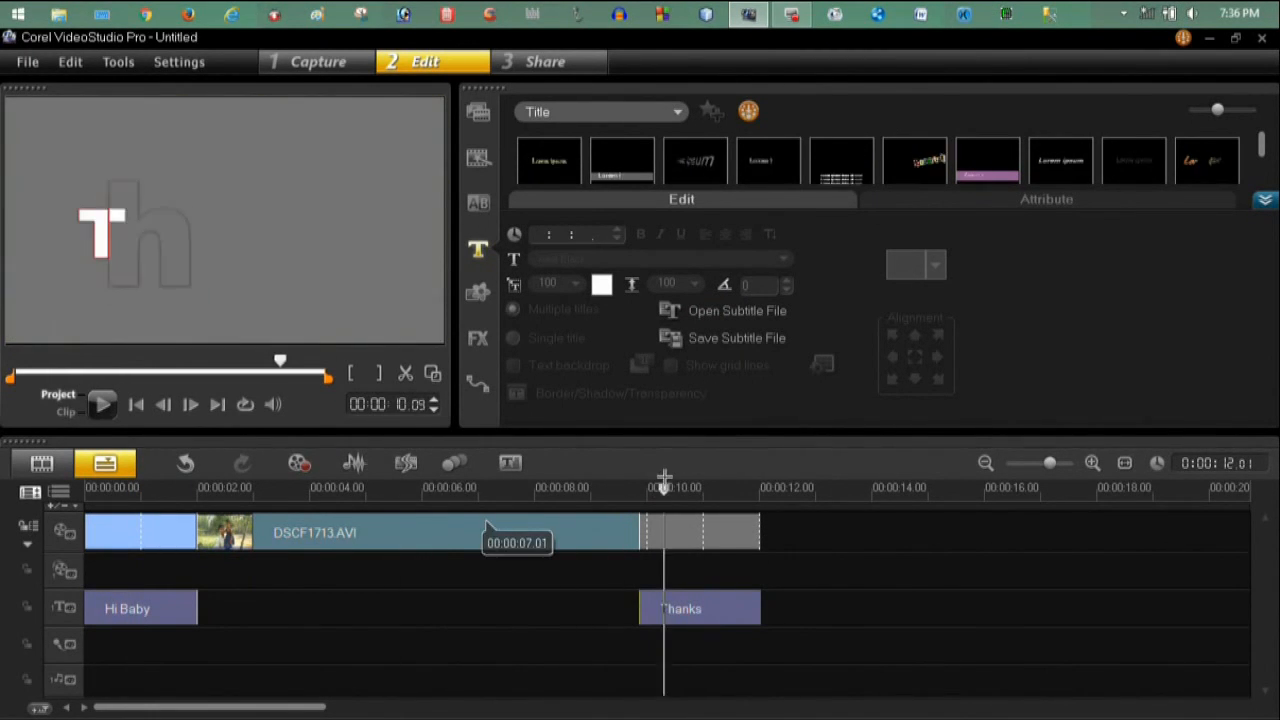
Add a "My Name" title over the video clip from about 00:00:02.19, shrink it to about size 37 and place it low in the frame
{"action": "left_click_drag", "start_coordinate": [663, 487], "coordinate": [238, 495]}
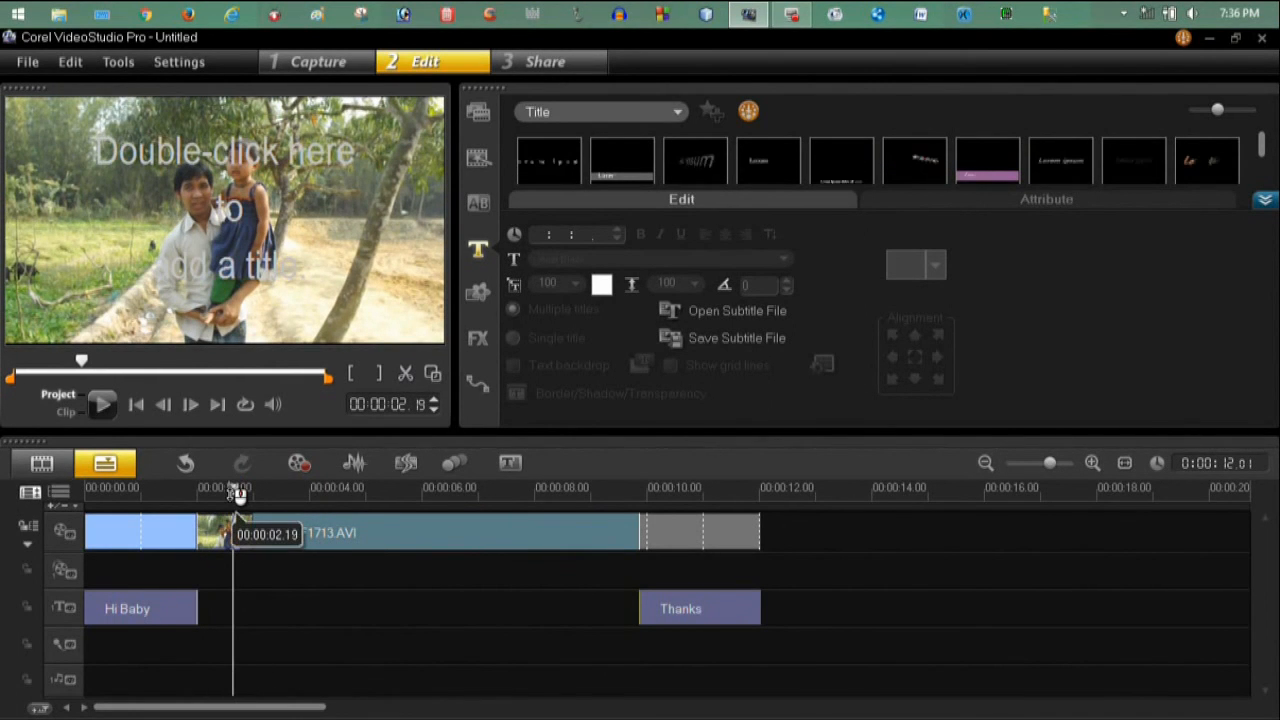
{"action": "double_click", "coordinate": [105, 292]}
{"action": "type", "text": "My Name"}
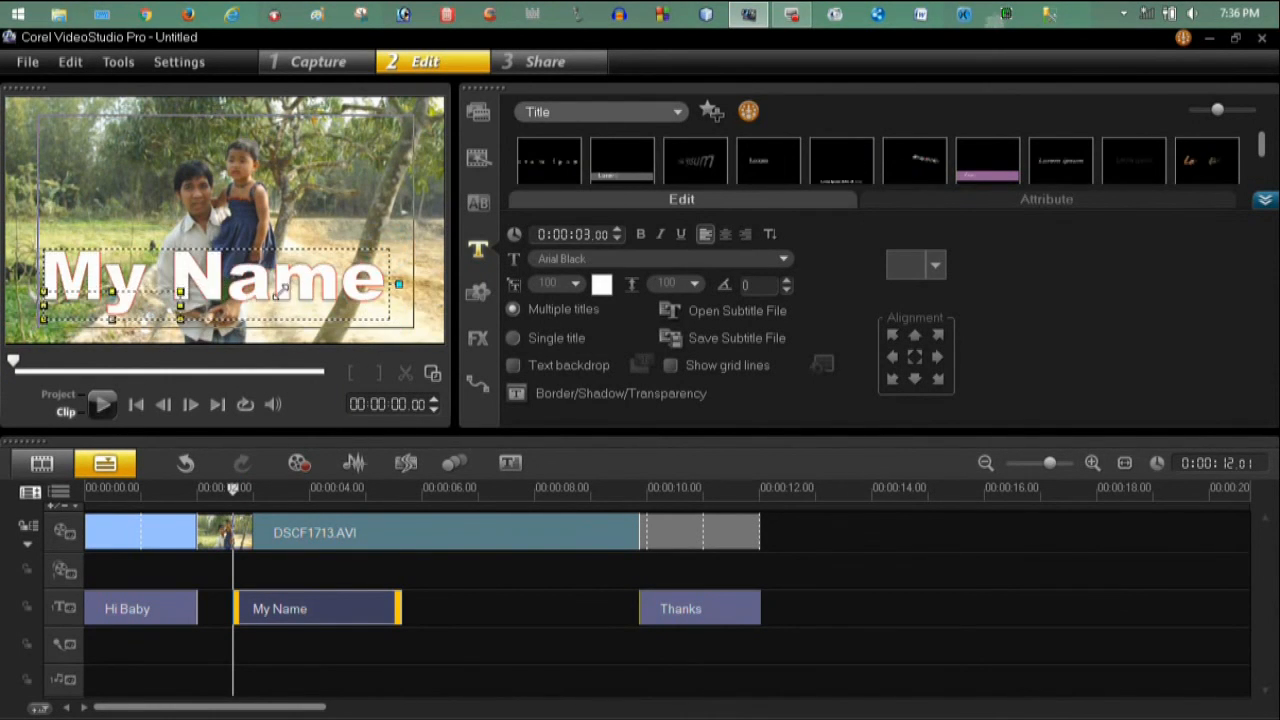
{"action": "left_click_drag", "start_coordinate": [281, 291], "coordinate": [277, 294]}
{"action": "left_click_drag", "start_coordinate": [124, 312], "coordinate": [203, 318]}
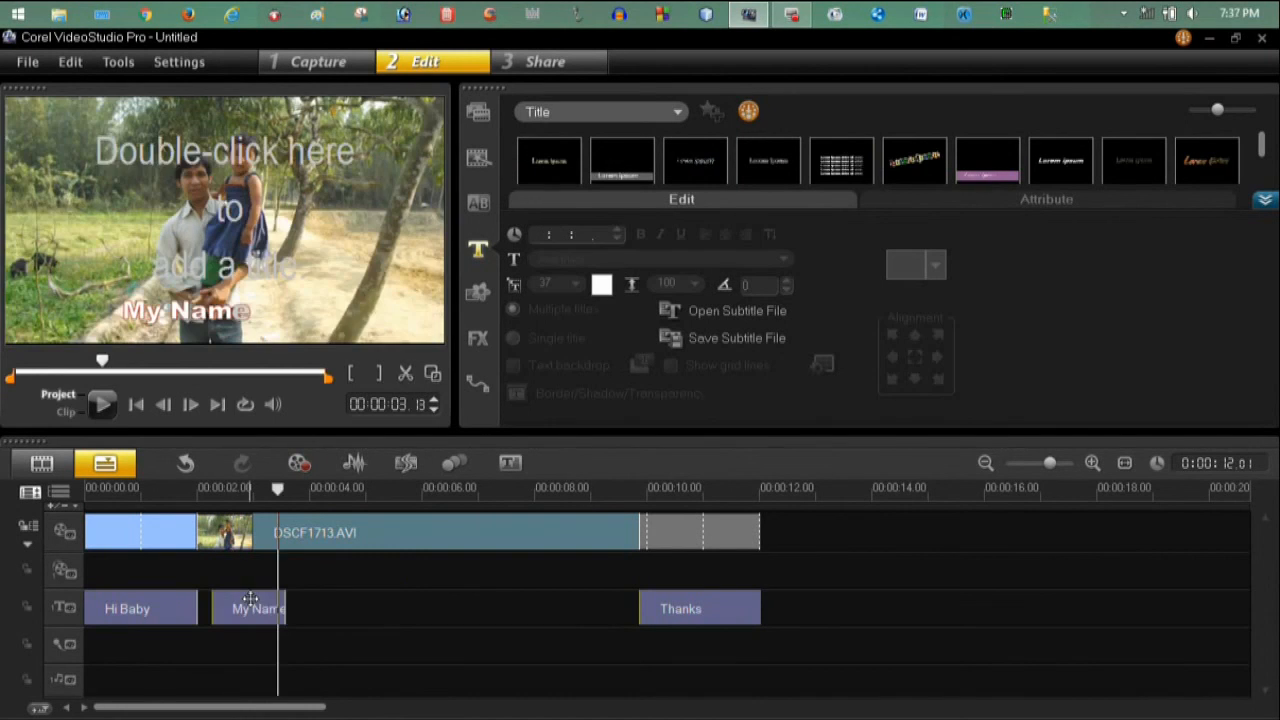
Turn off the animation on the "My Name" title and preview the timeline through to the "Thanks" title
{"action": "left_click", "coordinate": [251, 606]}
{"action": "left_click", "coordinate": [914, 200]}
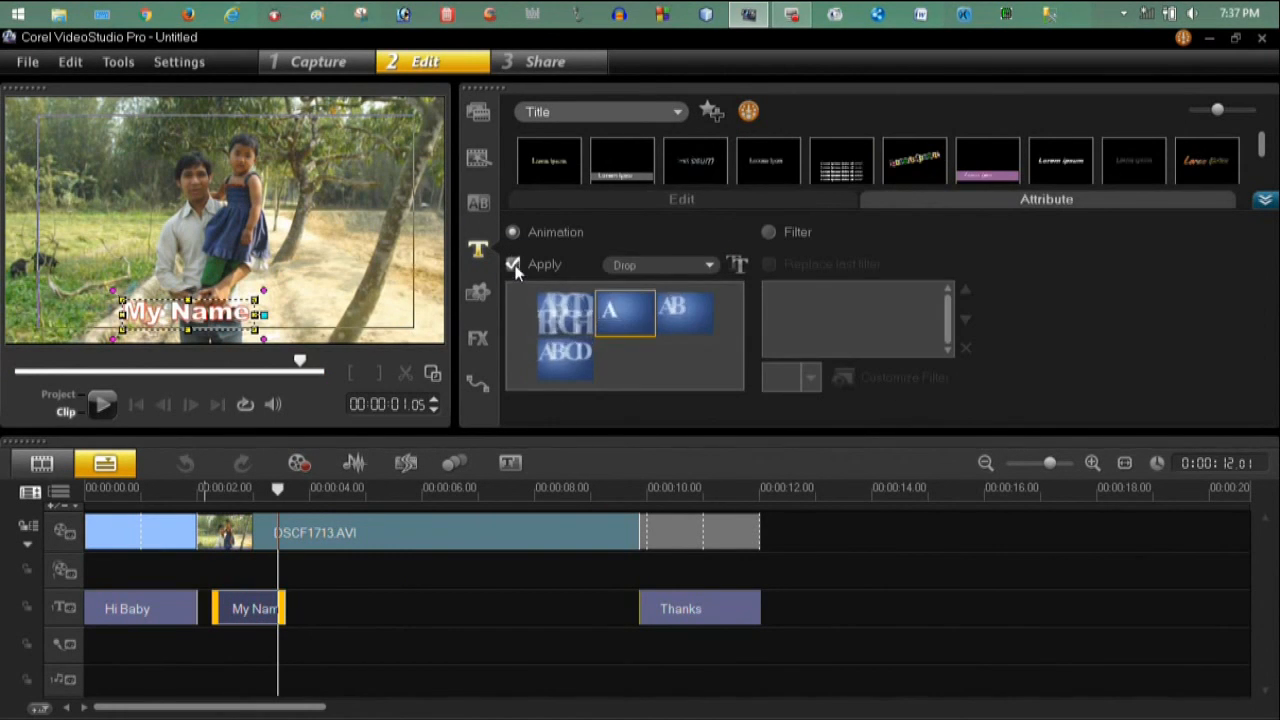
{"action": "left_click", "coordinate": [512, 264]}
{"action": "left_click", "coordinate": [186, 499]}
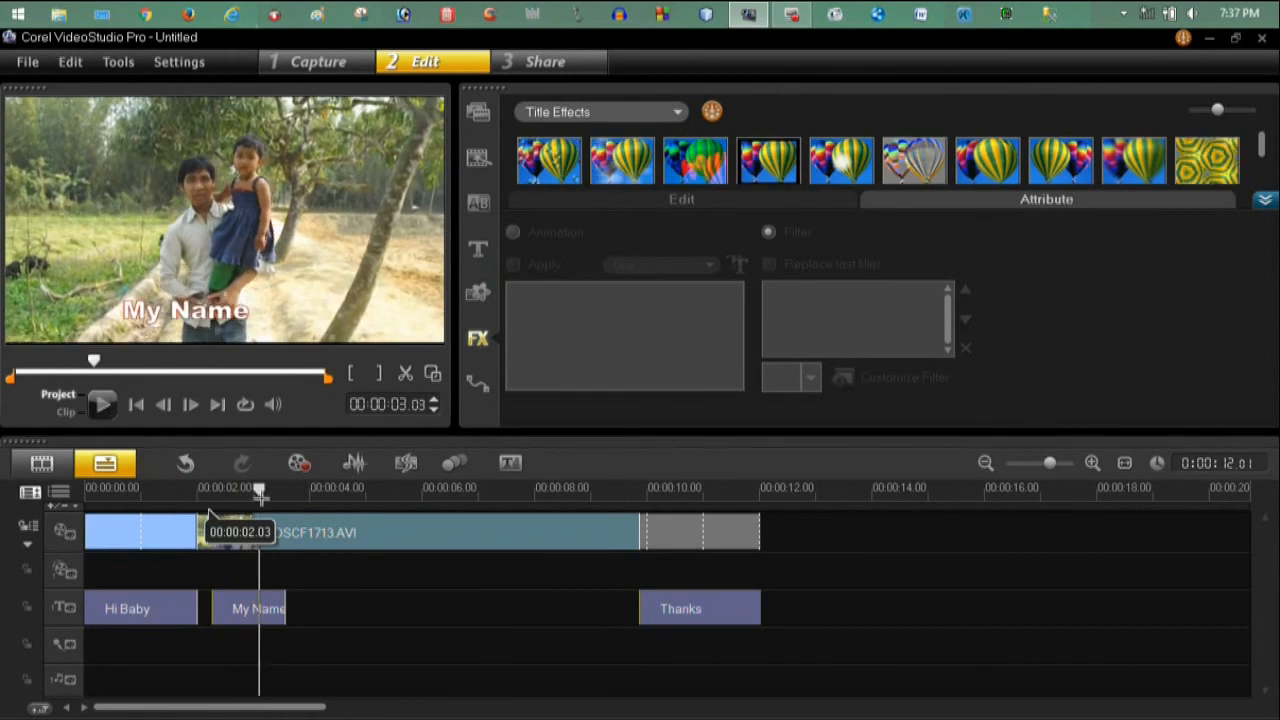
{"action": "left_click_drag", "start_coordinate": [208, 512], "coordinate": [700, 485]}
Start creating a video file of the finished project and show the HDV output formats
{"action": "left_click", "coordinate": [545, 62]}
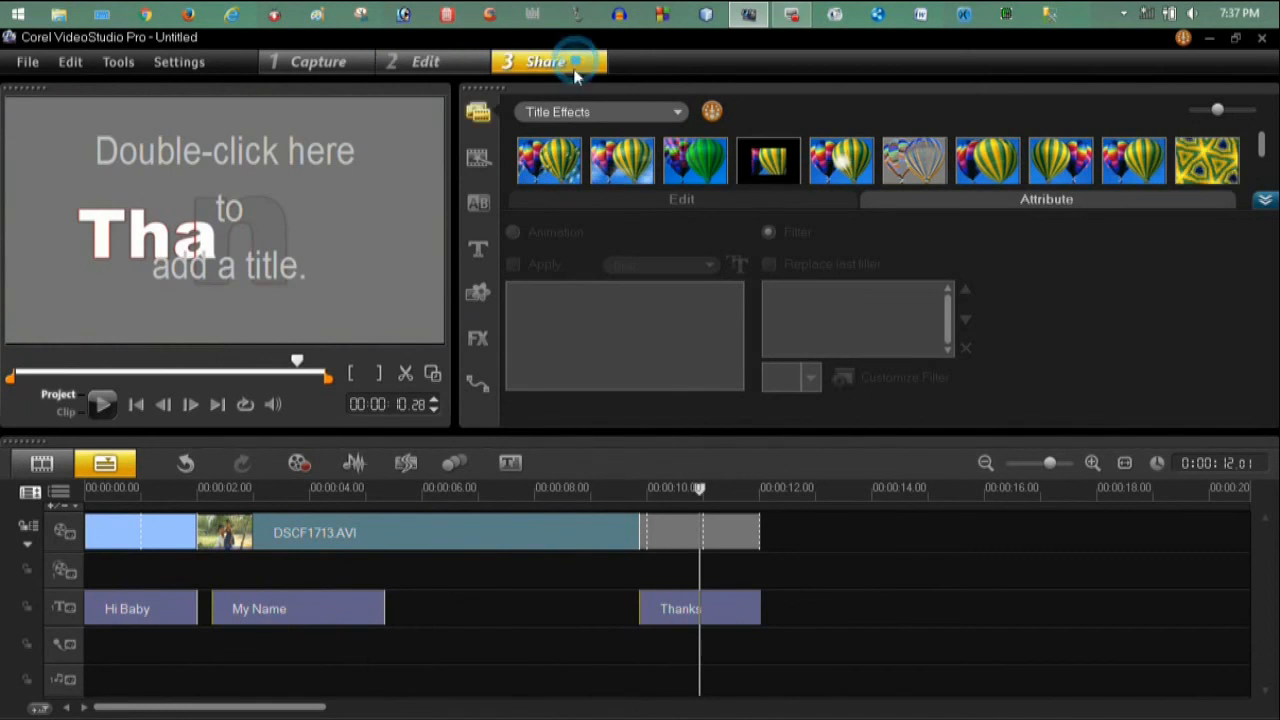
{"action": "left_click", "coordinate": [557, 238]}
{"action": "mouse_move", "coordinate": [620, 350]}
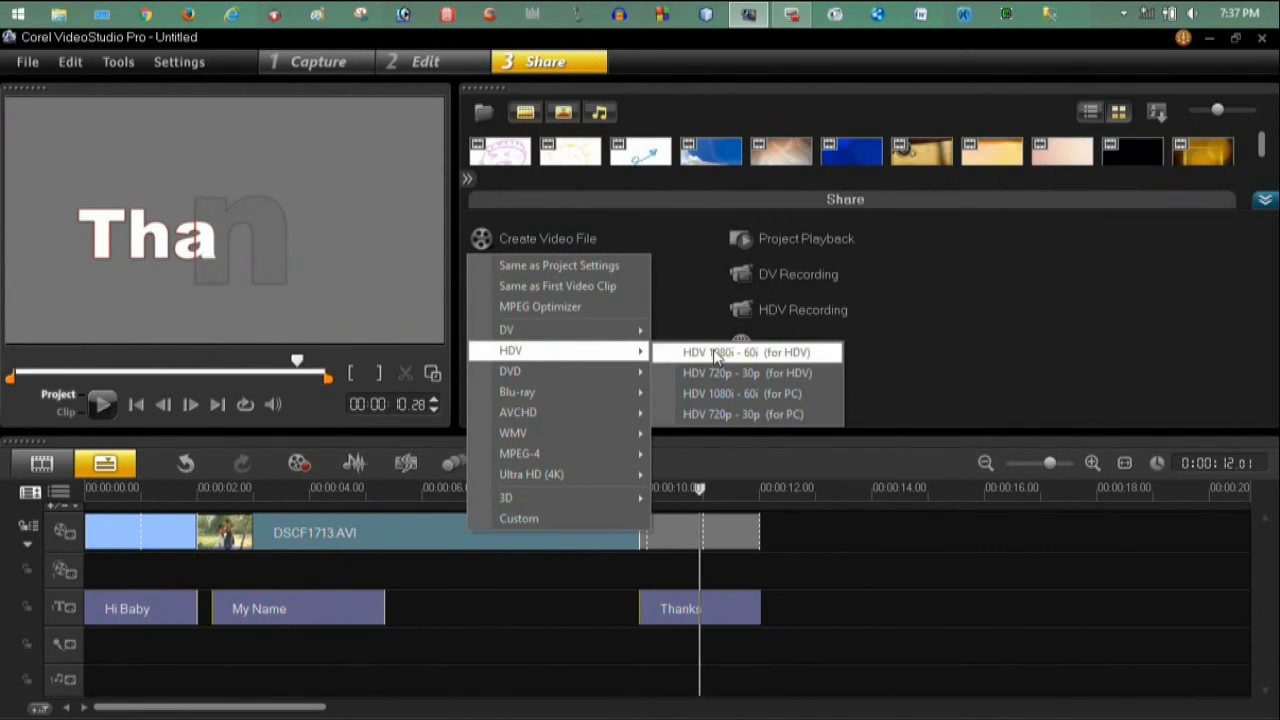